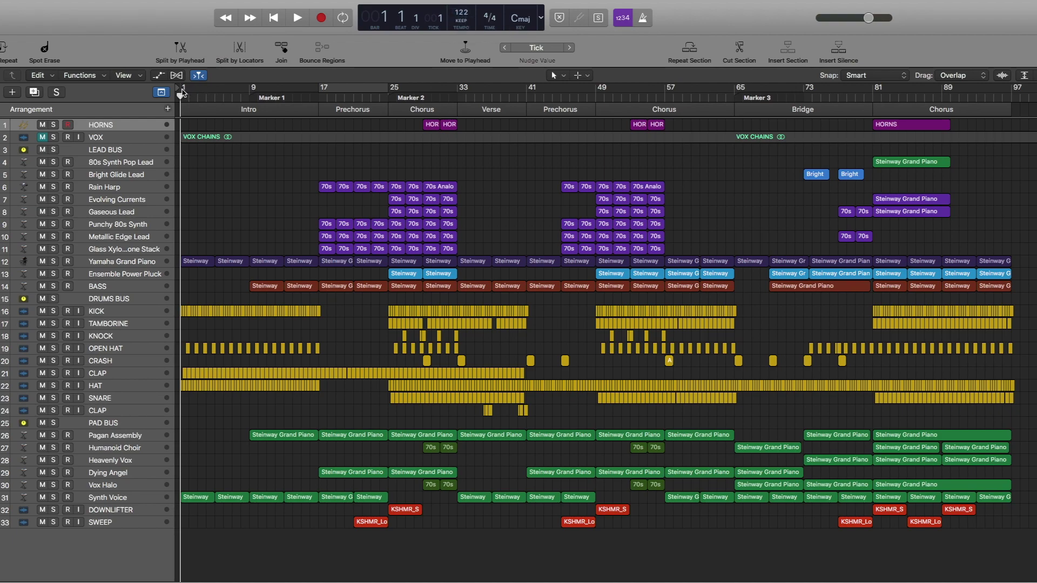
Select the 80s Synth Pop Lead track, zoom out to fit the whole song, and play it
left_click(214, 164)
key("super+Left")
key("space")
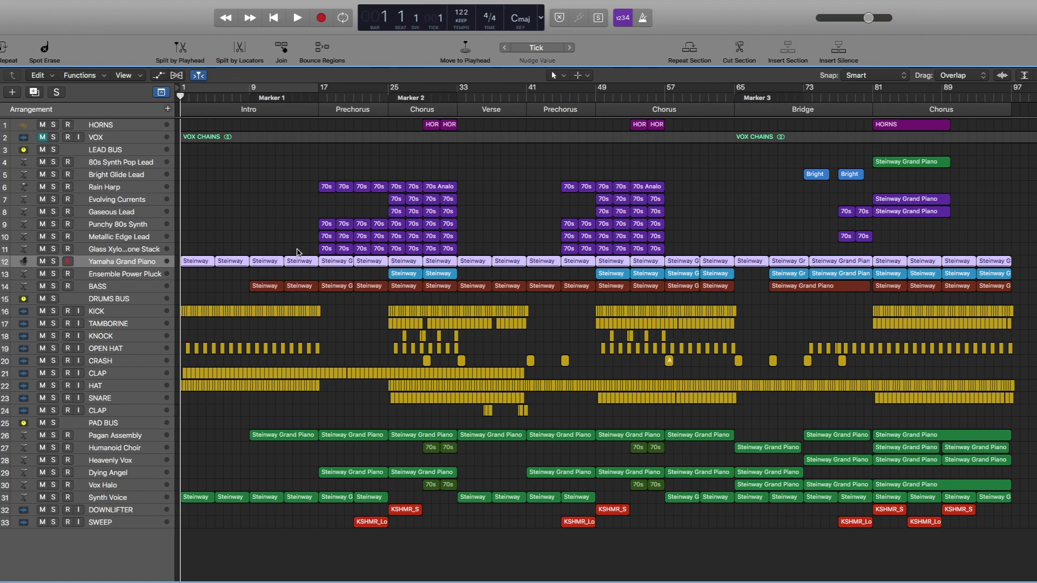
Solo the Yamaha Grand Piano and play its first four regions in the note editor
left_click_drag(297, 252, 184, 266)
key("ctrl+s")
key("e")
key("space")
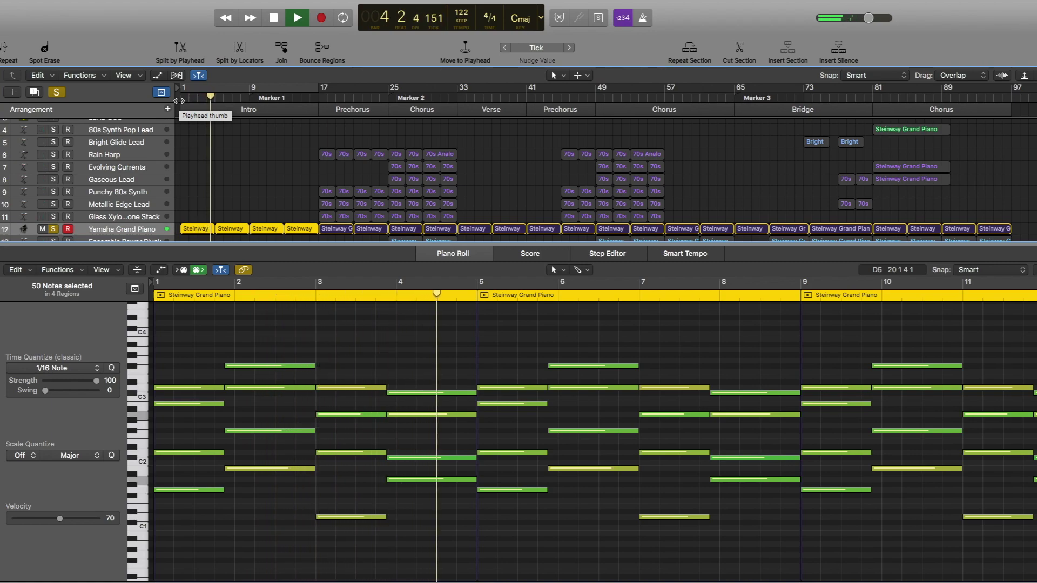
key("space")
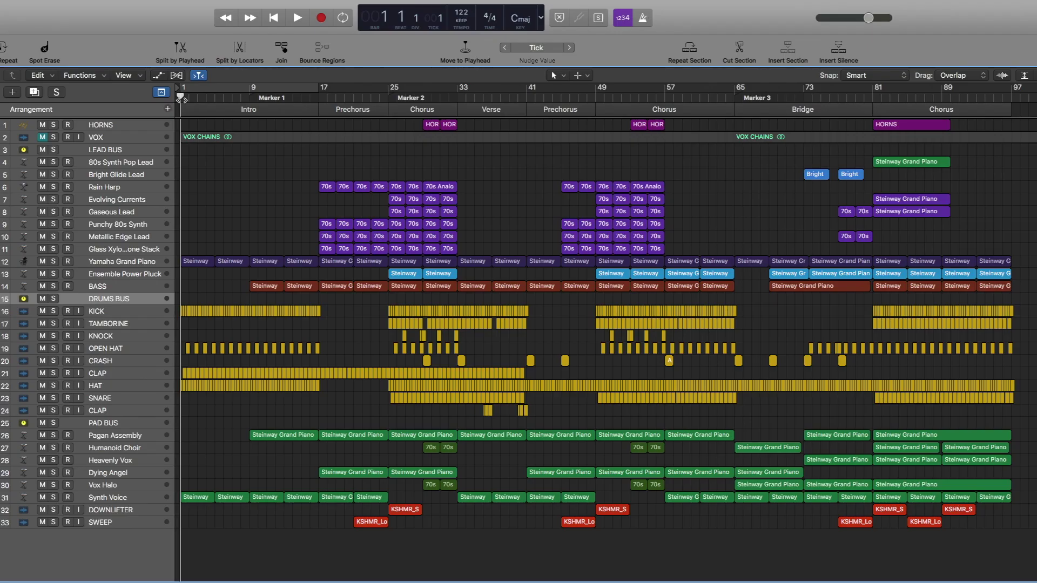
Solo and play the DRUMS BUS, then check its automation lanes and Channel EQ
left_click(54, 299)
key("space")
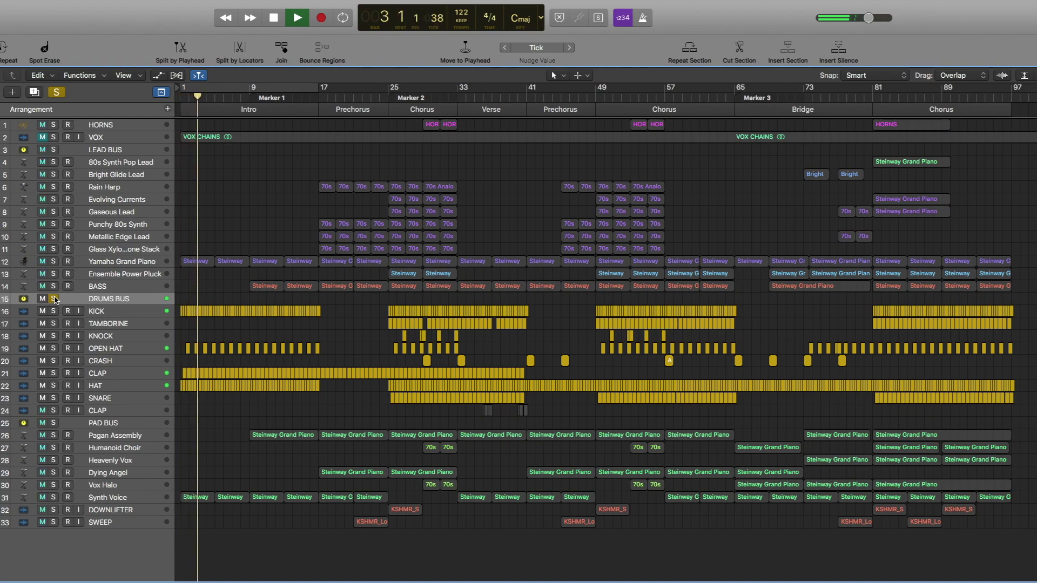
key("space")
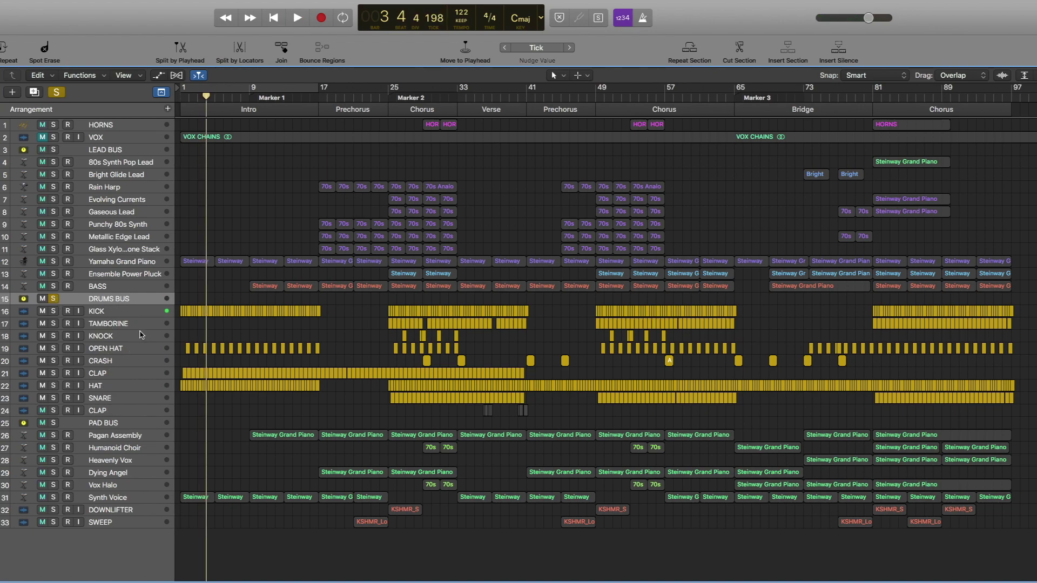
key("a")
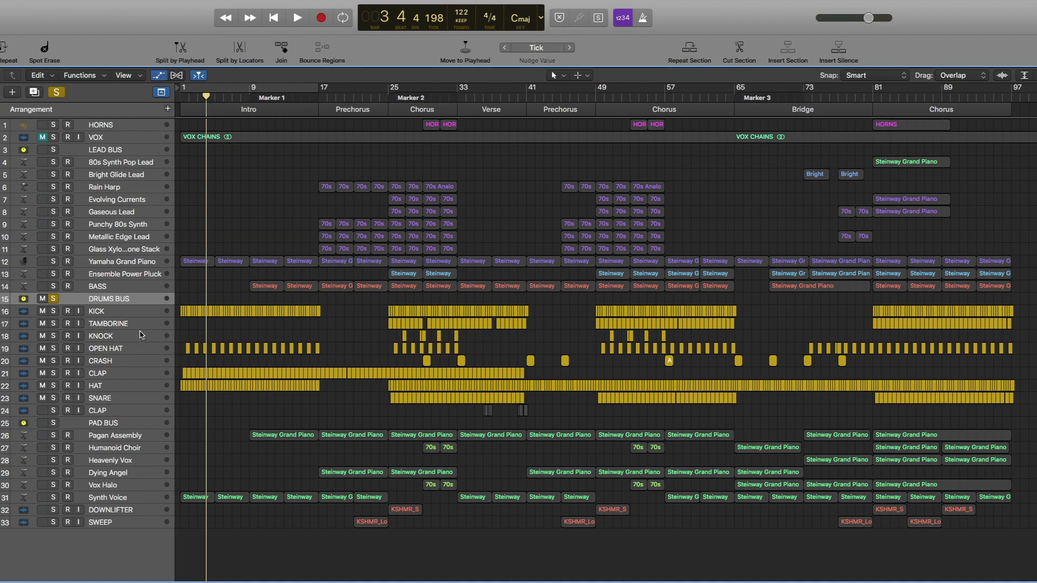
key("e")
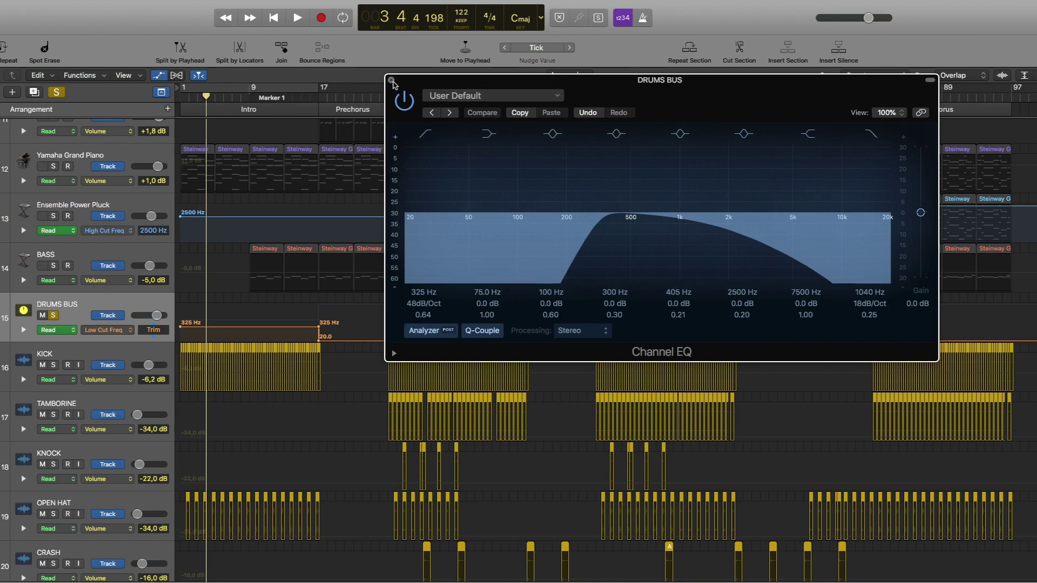
left_click(392, 81)
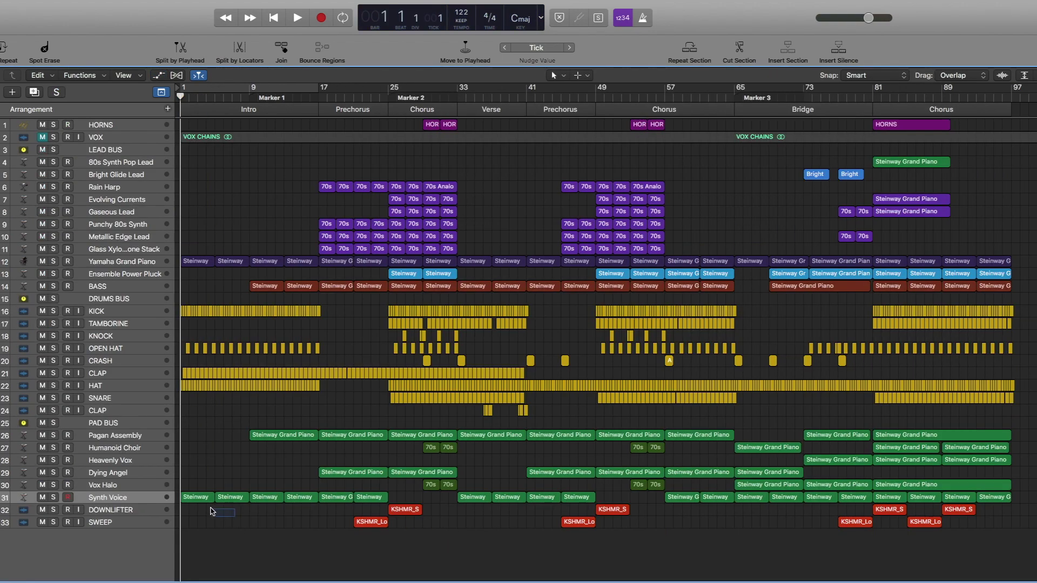
Solo the Synth Voice track and play its first two regions in the note editor
left_click_drag(212, 511, 189, 499)
key("ctrl+s")
key("p")
key("space")
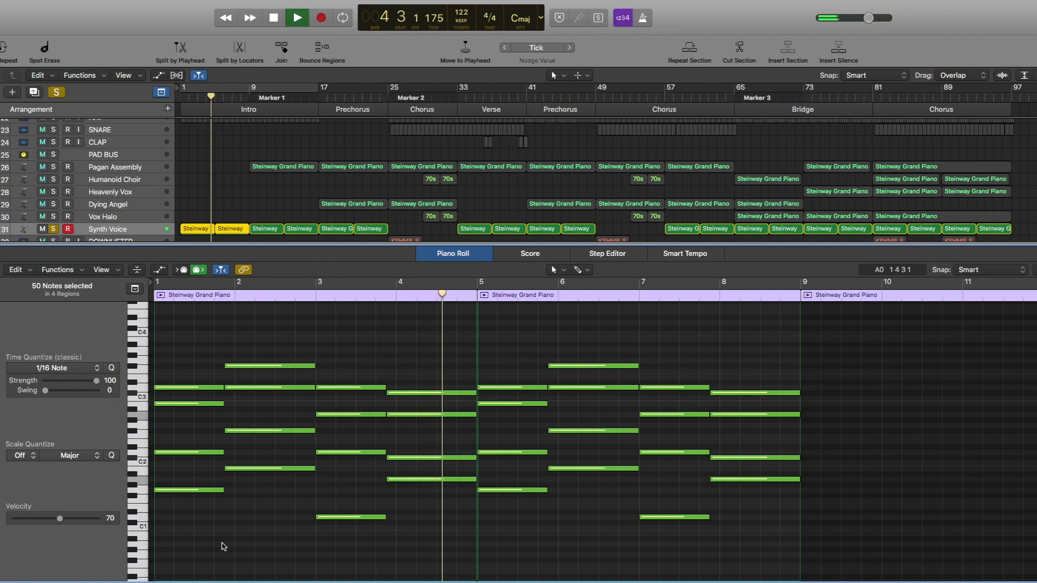
key("space")
key("e")
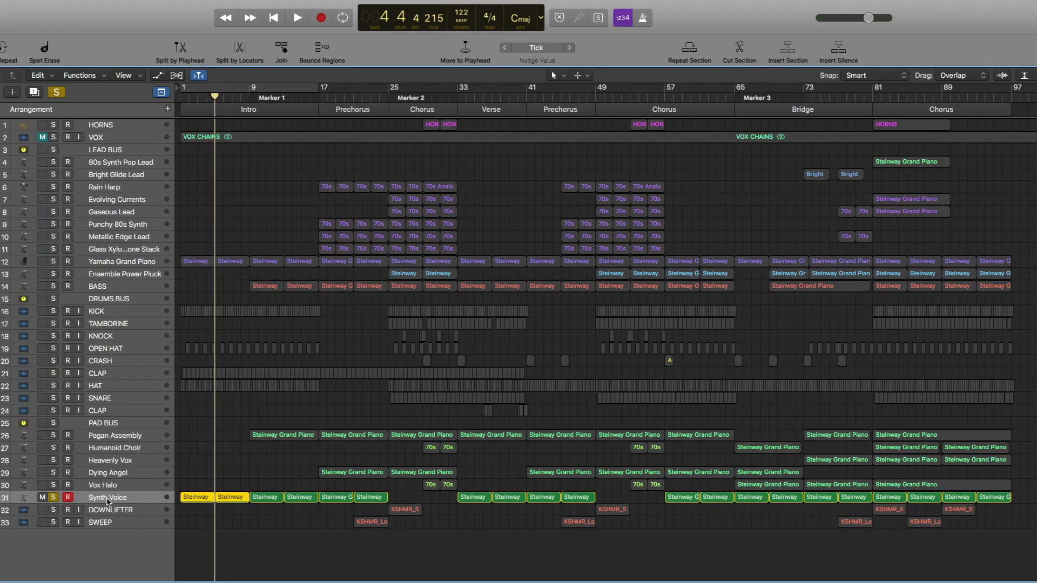
Enlarge the tracks to read the automation curves and open the Synth Voice Alchemy instrument
key("a")
key("super+Down")
key("super+Down")
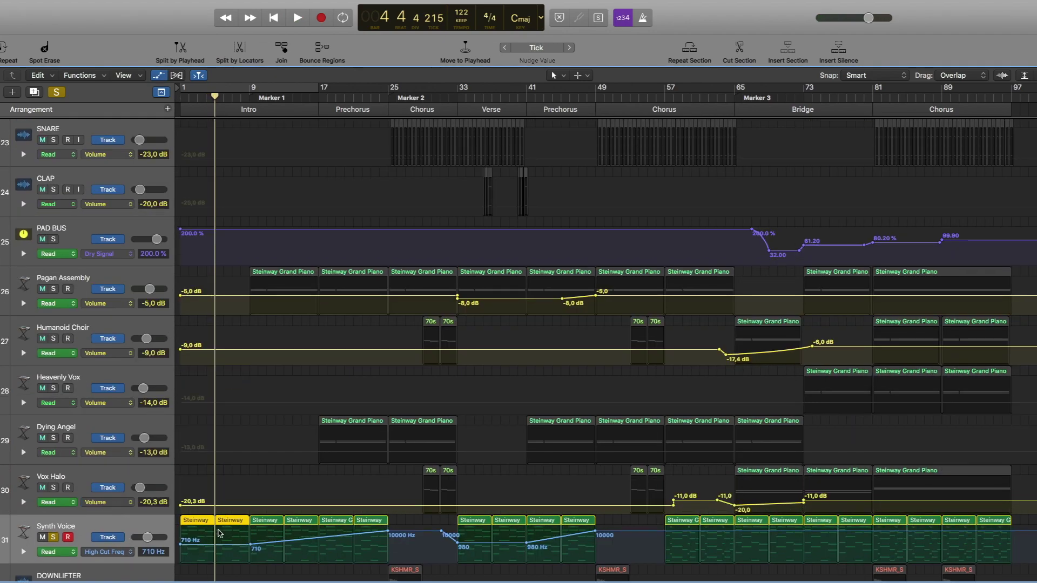
scroll(219, 533, "down", 1)
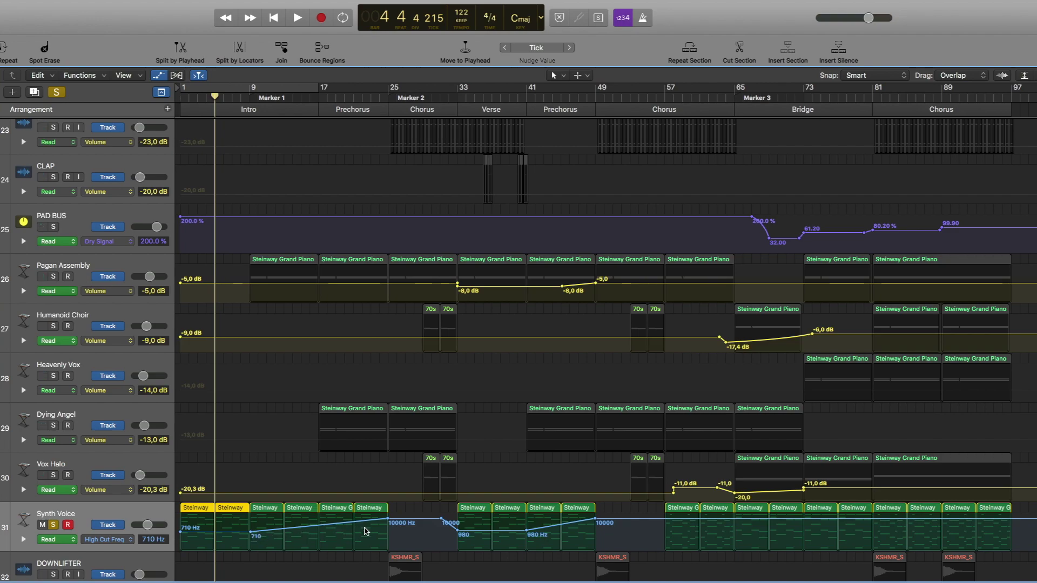
key("y")
left_click(155, 336)
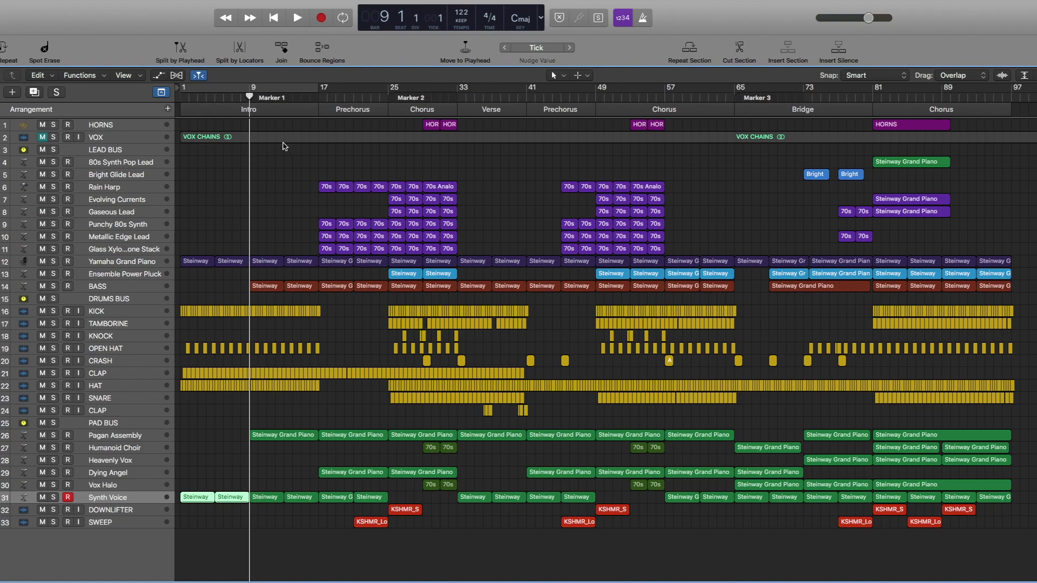
Solo the BASS track, play its notes from bar 9, and open its Alchemy instrument
left_click(54, 286)
key("p")
key("space")
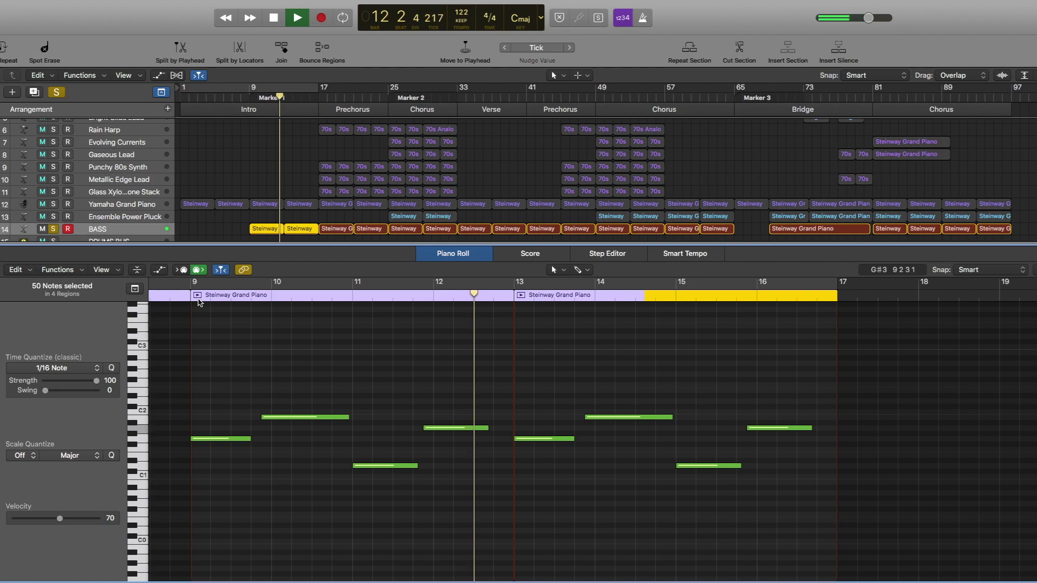
key("space")
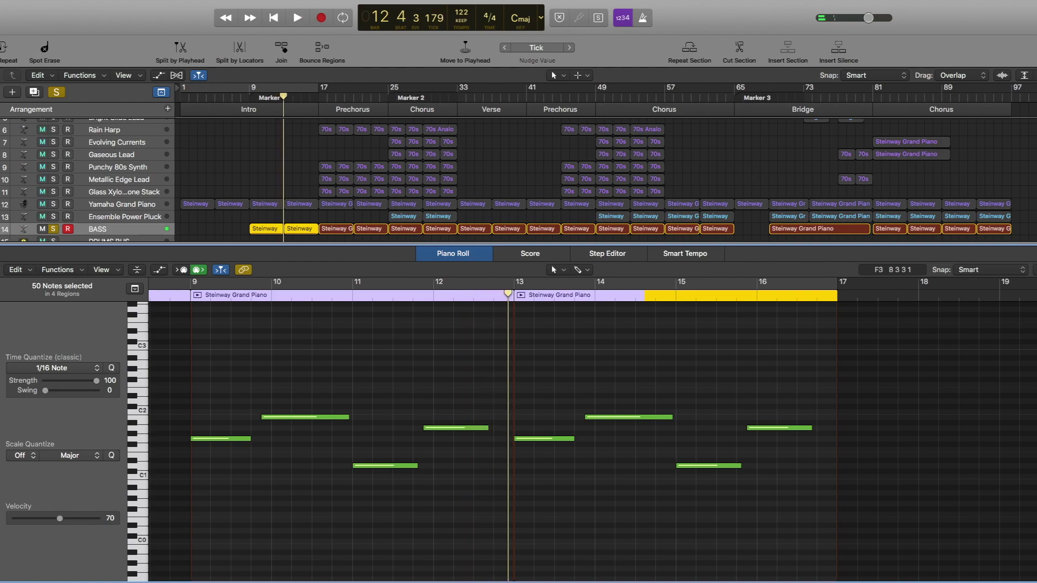
key("v")
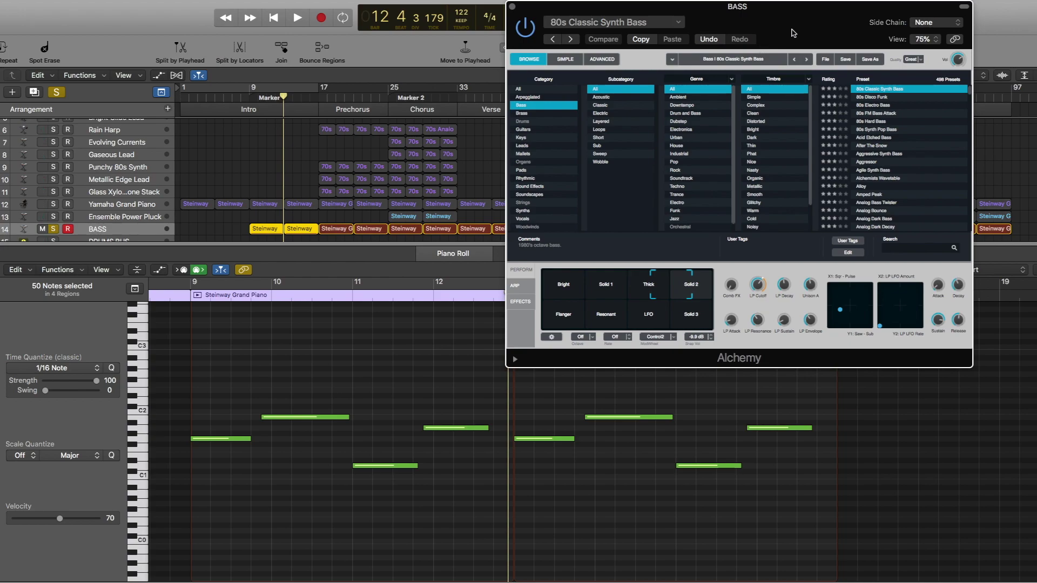
left_click_drag(793, 33, 582, 34)
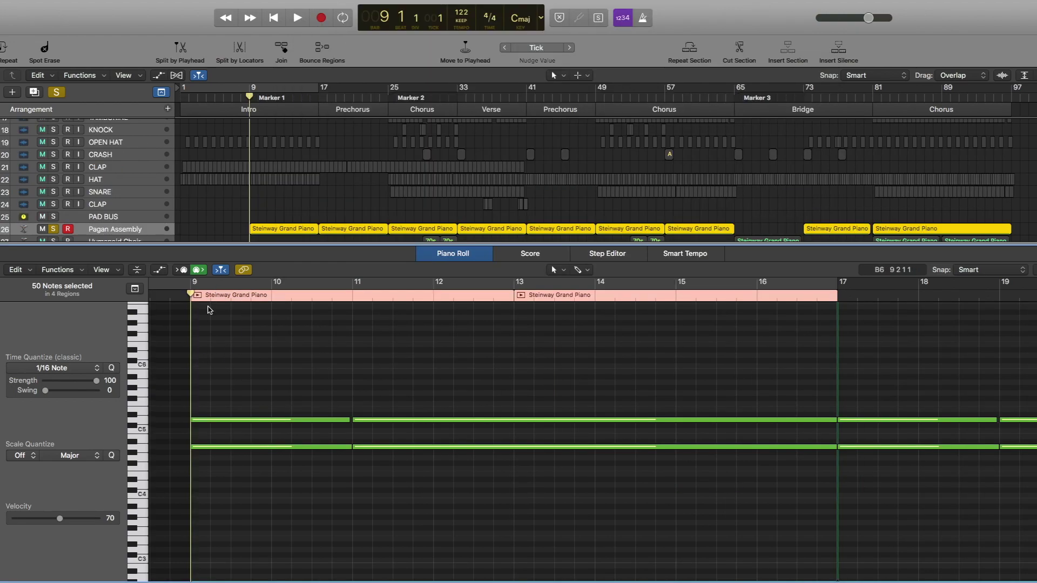
Play Pagan Assembly, check its Alchemy and Channel EQ, and move the playhead to bar 17
key("space")
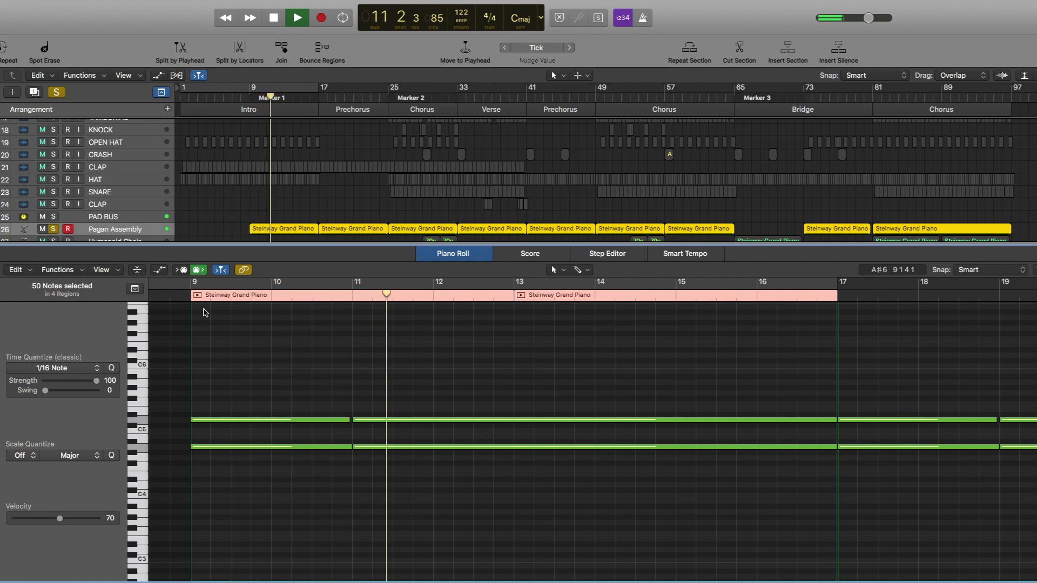
key("space")
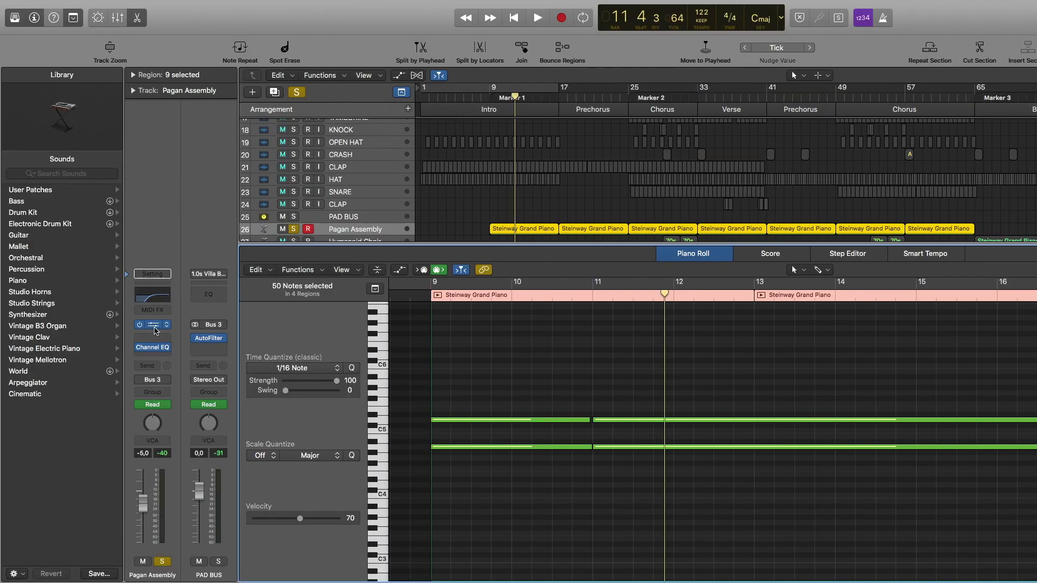
left_click(154, 326)
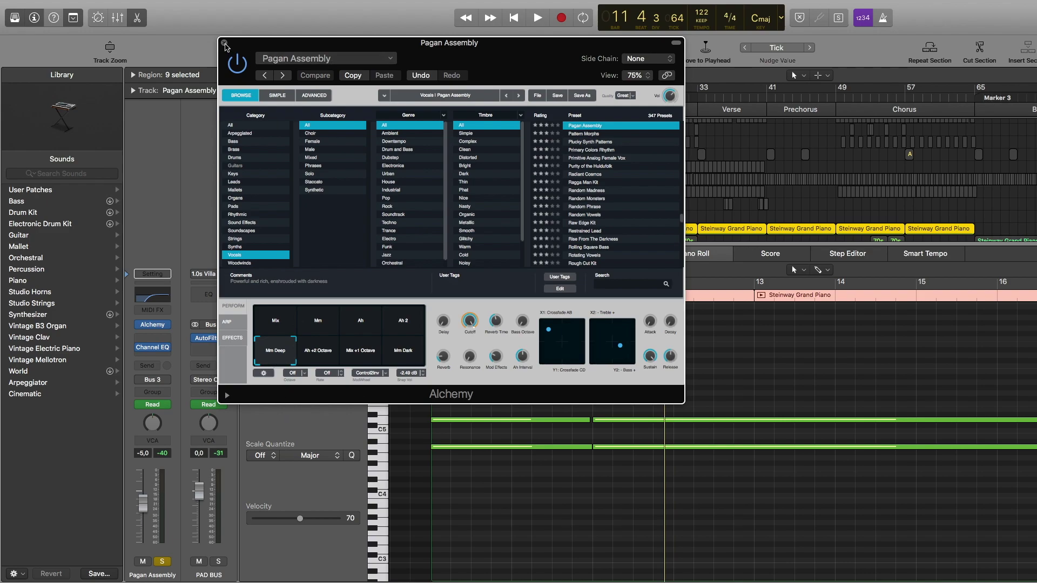
left_click(224, 43)
left_click(145, 300)
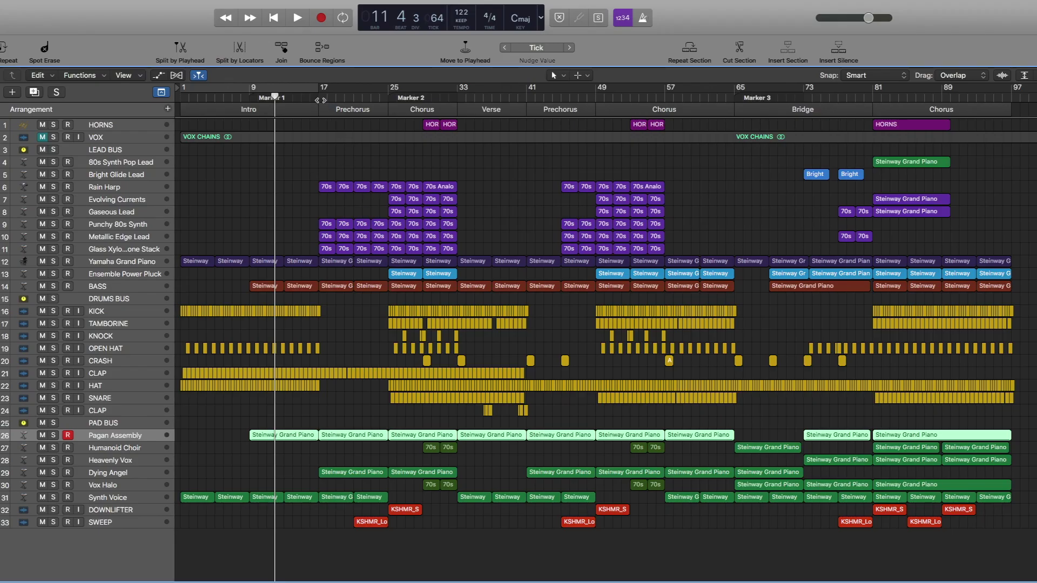
left_click(318, 100)
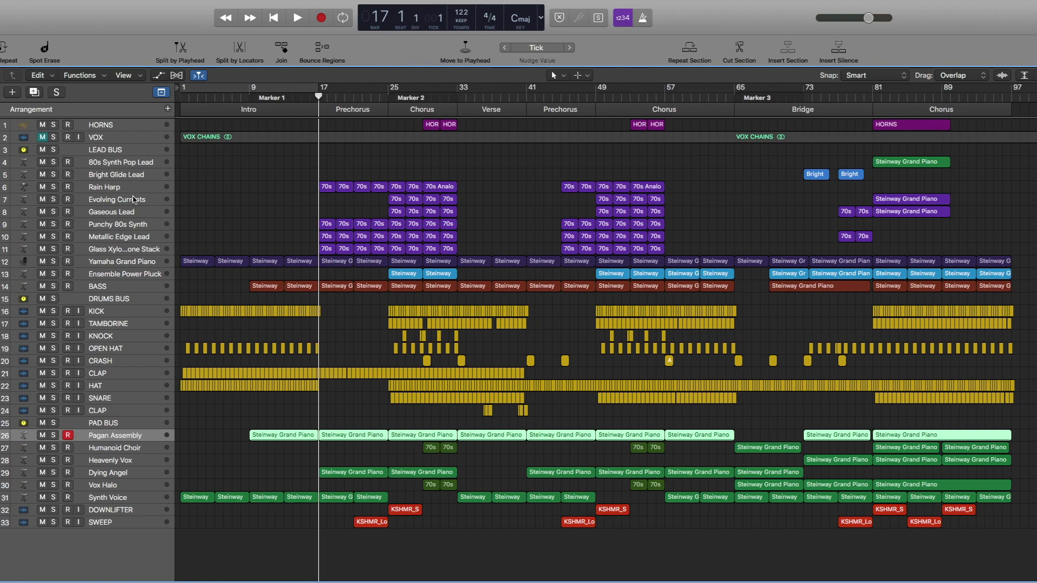
Select and solo Rain Harp, then play its part in the note editor
left_click(54, 187)
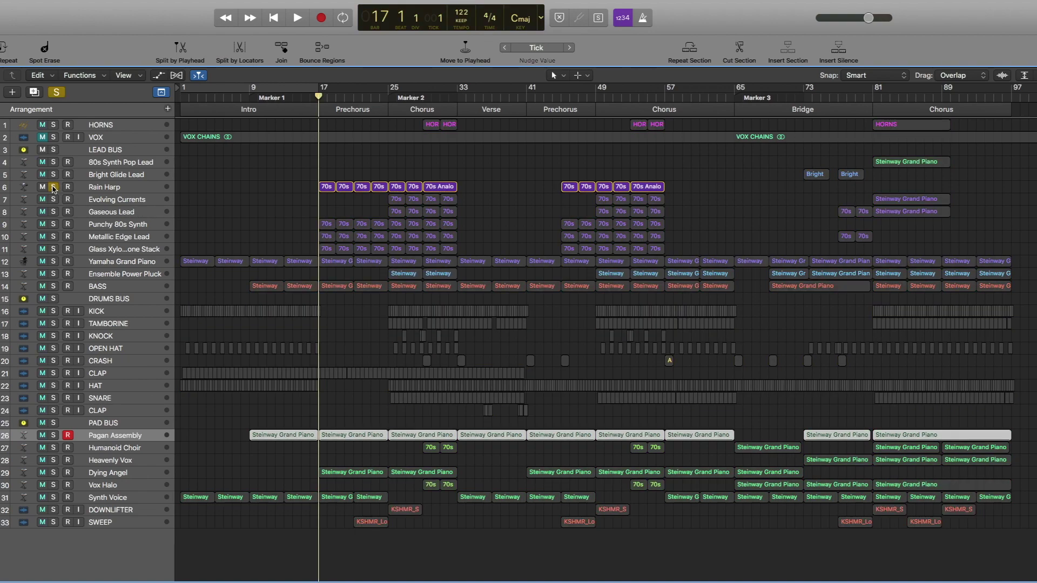
left_click(111, 187)
key("p")
key("space")
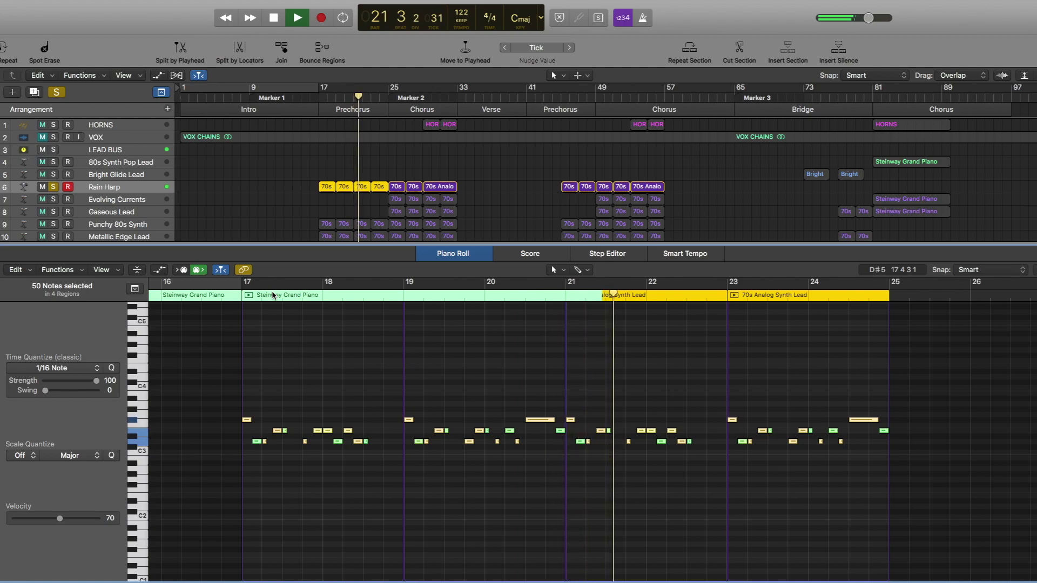
key("space")
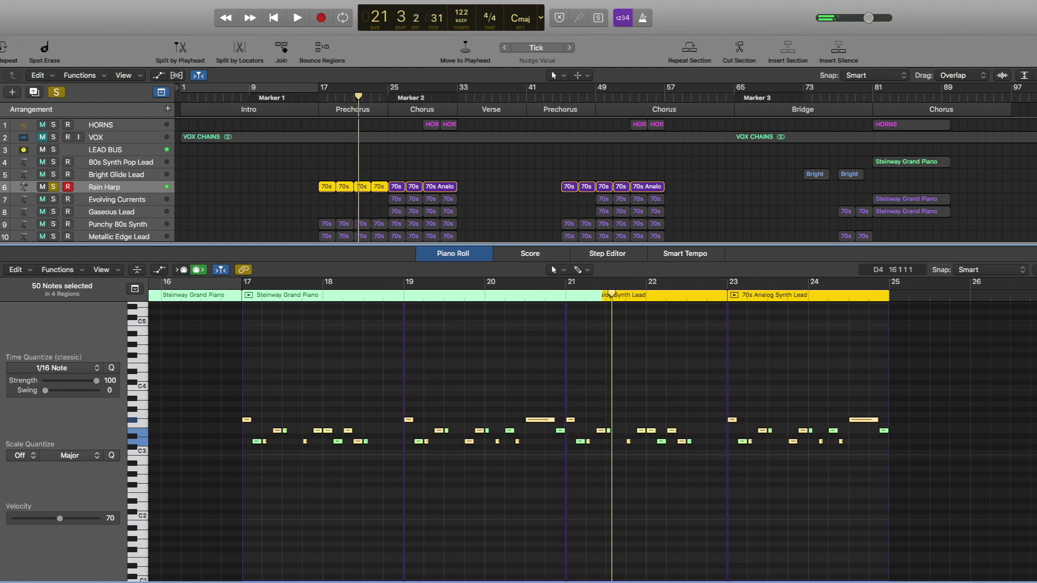
Show Rain Harp in the inspector and view its Sculpture instrument and ChromaVerb reverb
key("i")
key("v")
left_click_drag(303, 30, 510, 31)
left_click(226, 19)
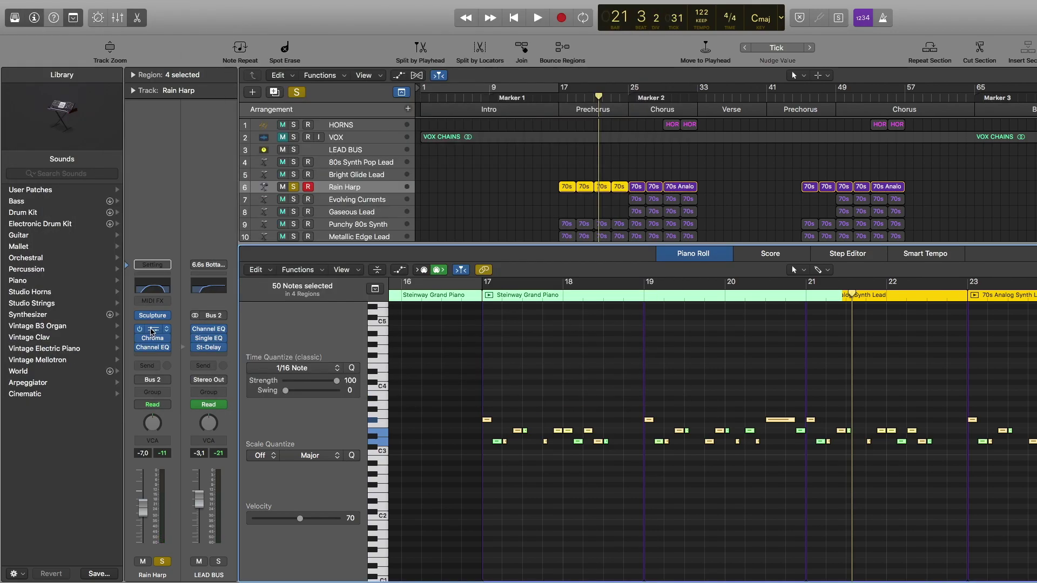
left_click(153, 328)
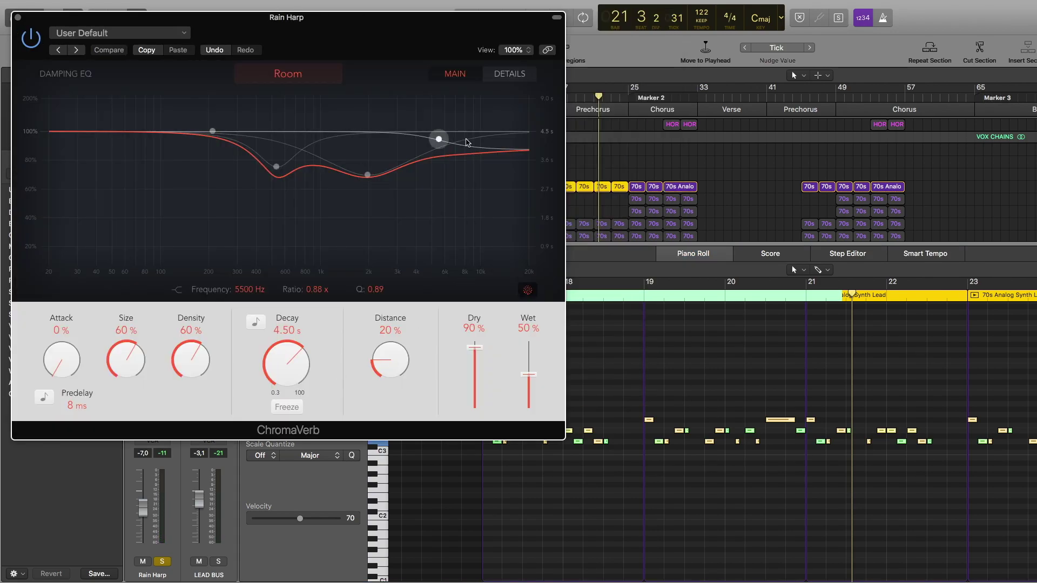
left_click(523, 74)
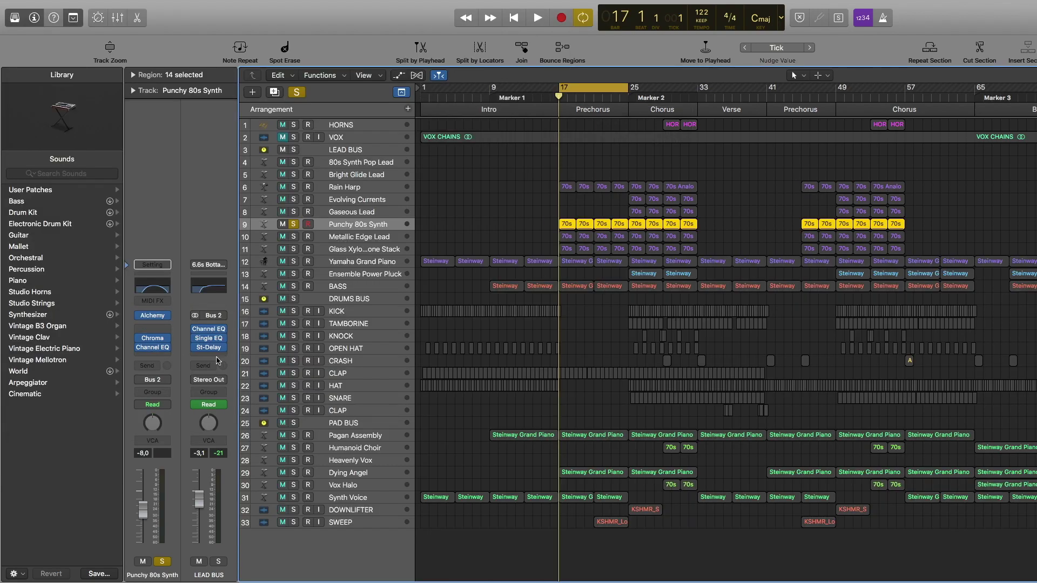
Review Punchy 80s Synth's Alchemy instrument, reverb detail settings and Channel EQ
left_click(155, 320)
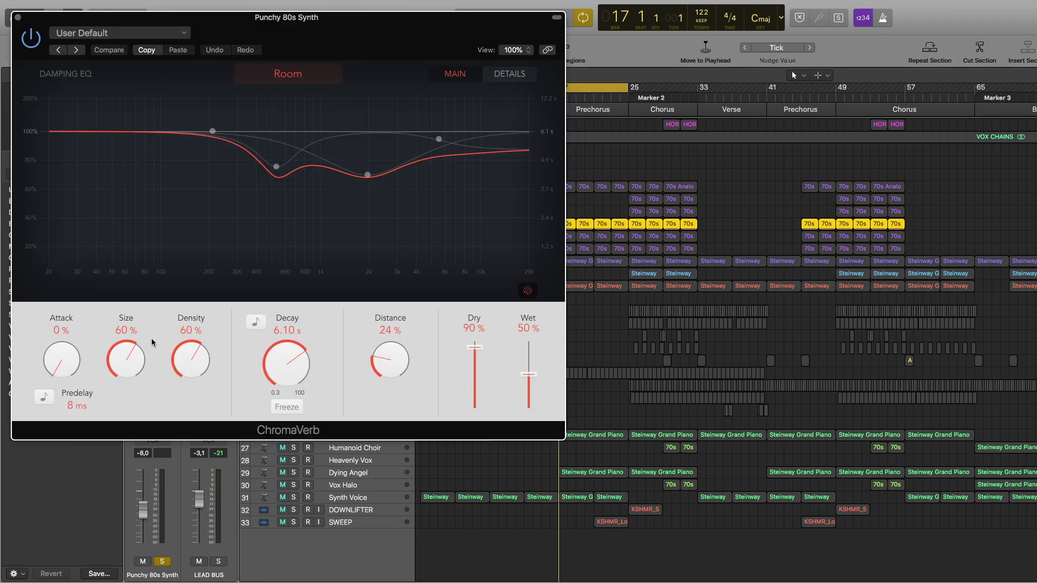
left_click(495, 78)
left_click(151, 348)
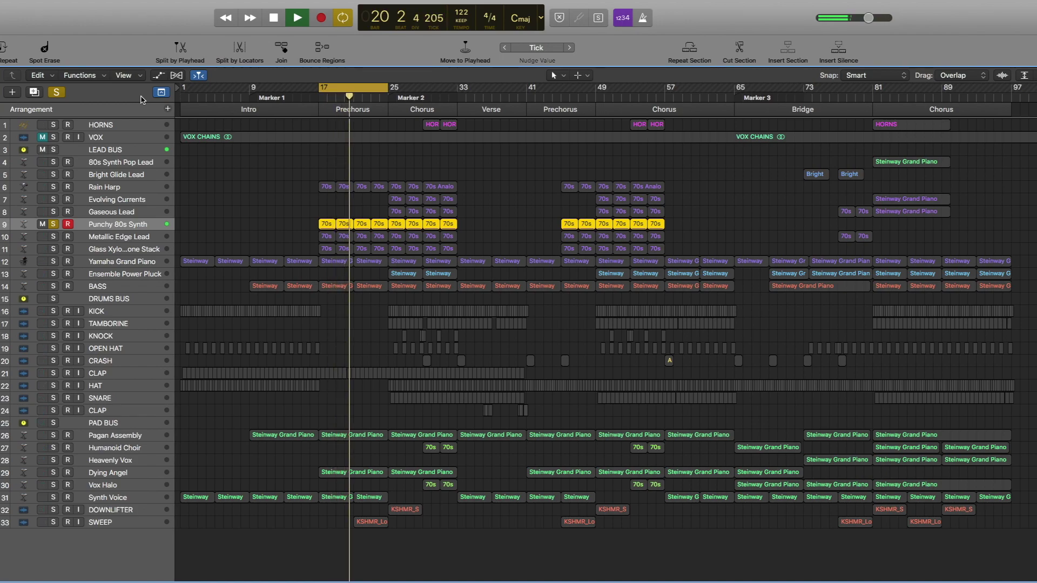
Stop playback, then select and solo the Metallic Edge Lead track
key("space")
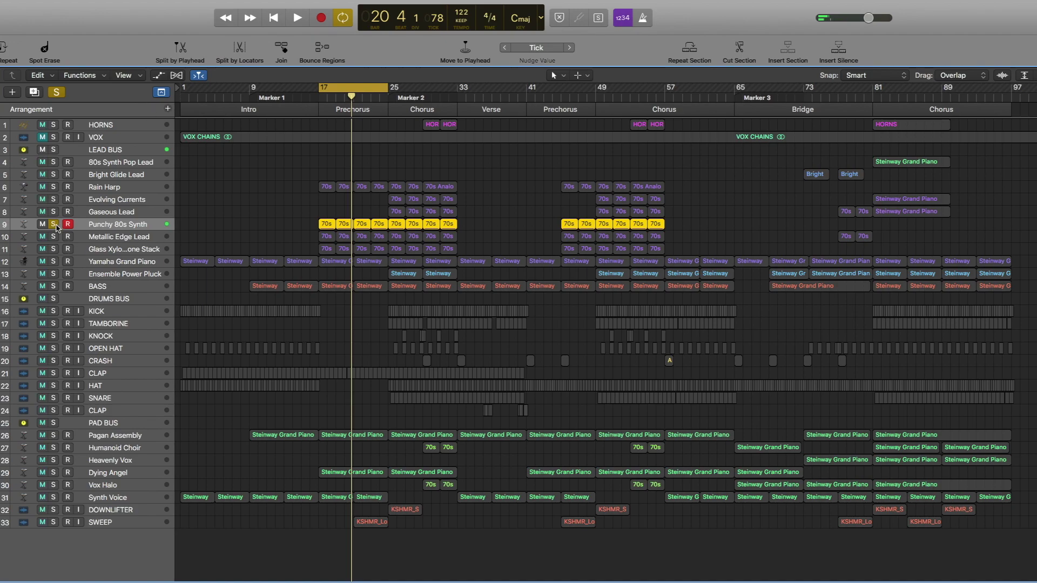
left_click(54, 224)
left_click(53, 236)
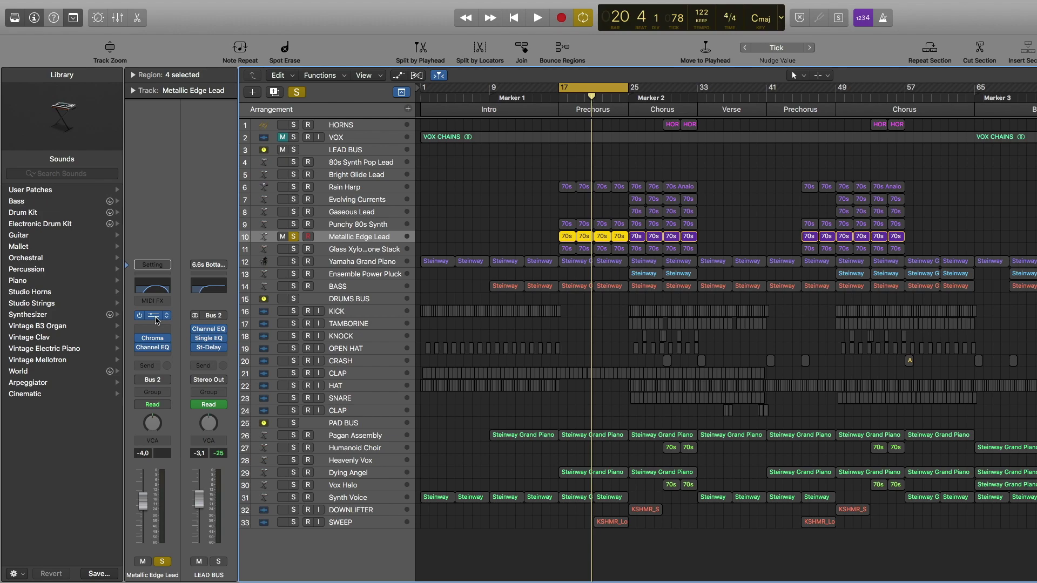
View and close Metallic Edge Lead's synth instrument, reverb details and Channel EQ
left_click(153, 315)
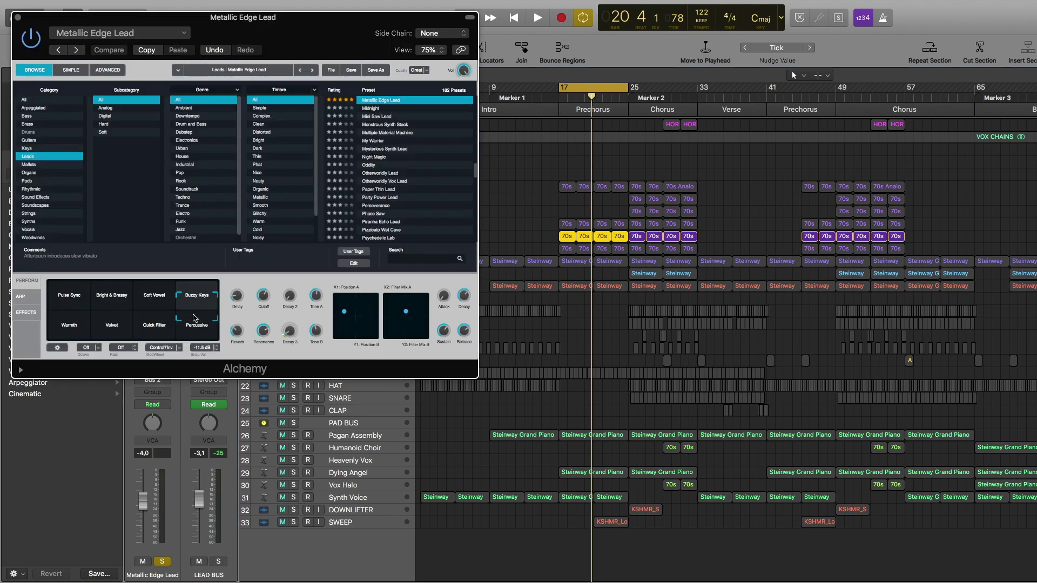
left_click(18, 17)
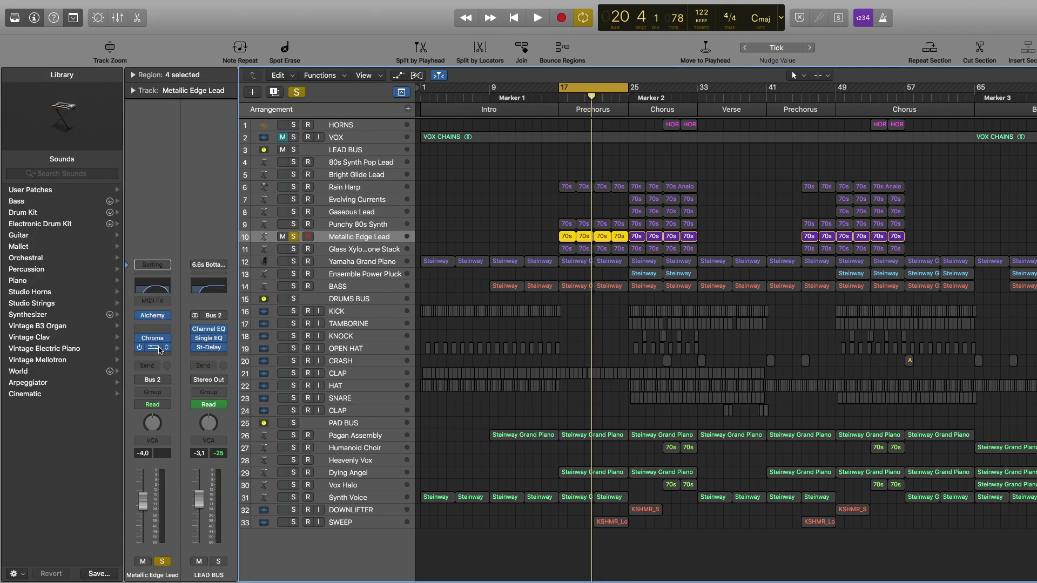
left_click(157, 341)
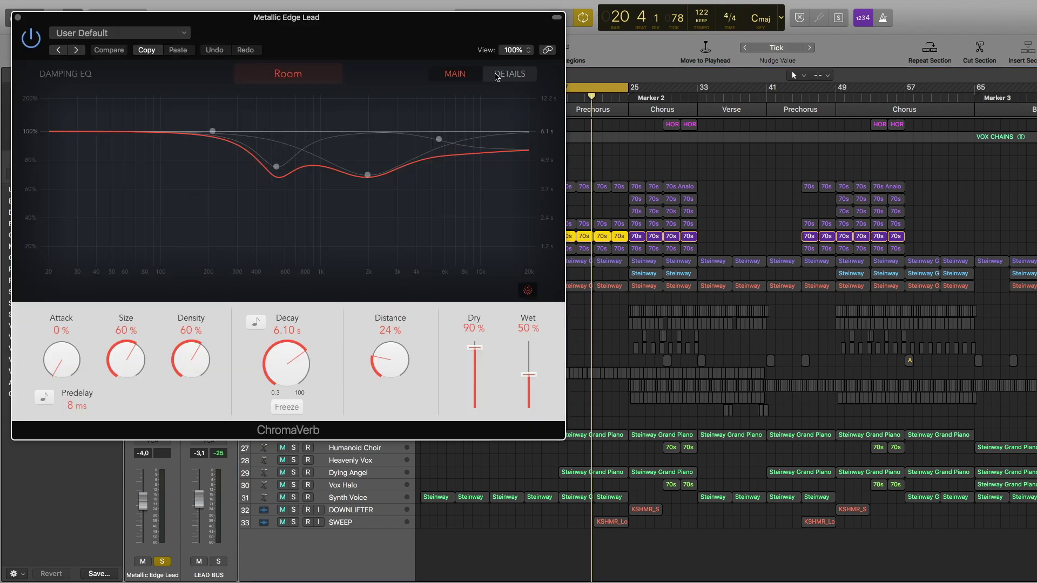
left_click(496, 76)
left_click(18, 17)
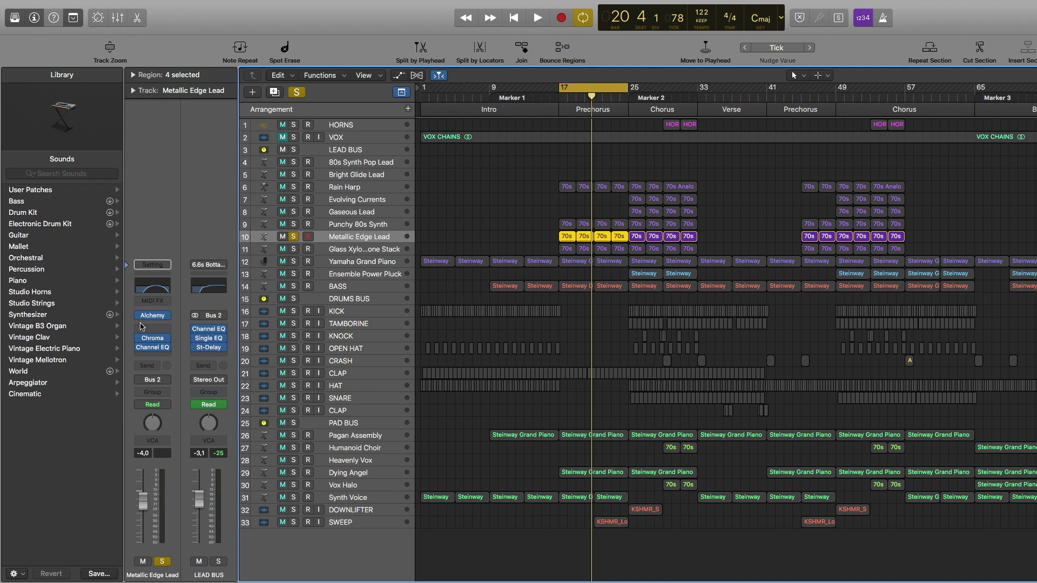
left_click(152, 347)
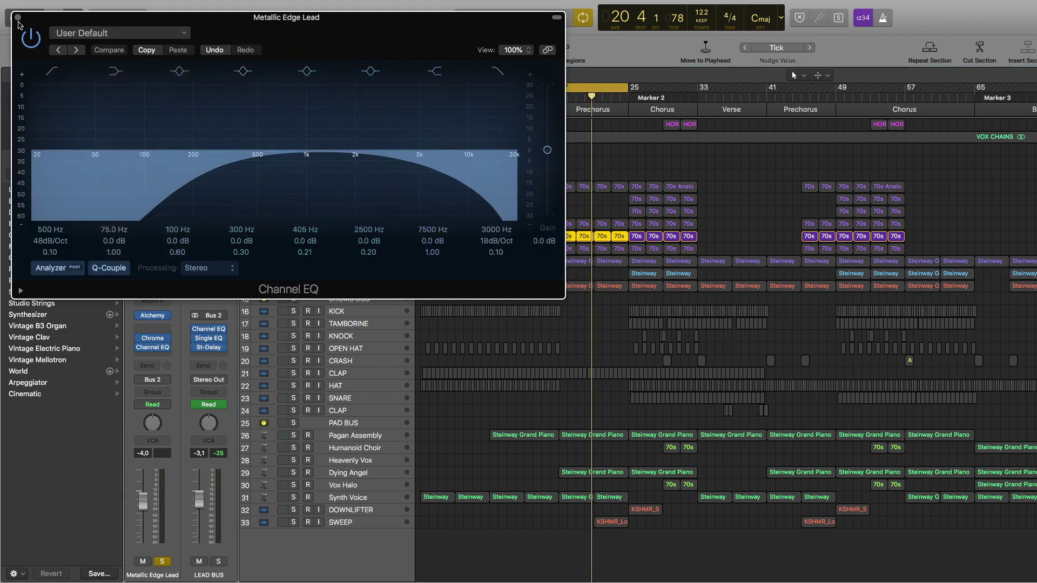
left_click(18, 17)
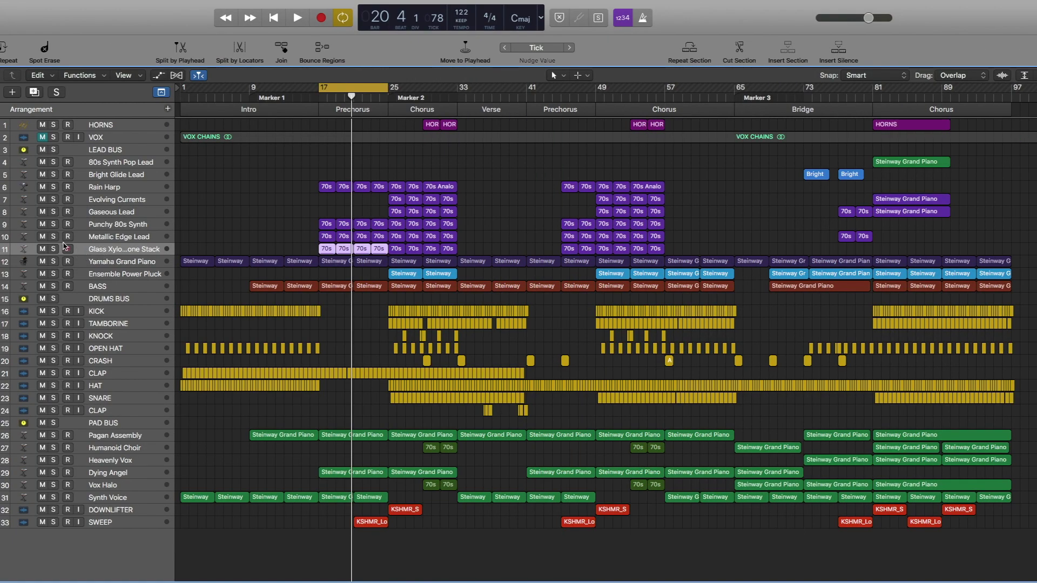
Solo Glass Xylophone Stack, close its synth, and view its reverb detail settings
left_click(54, 249)
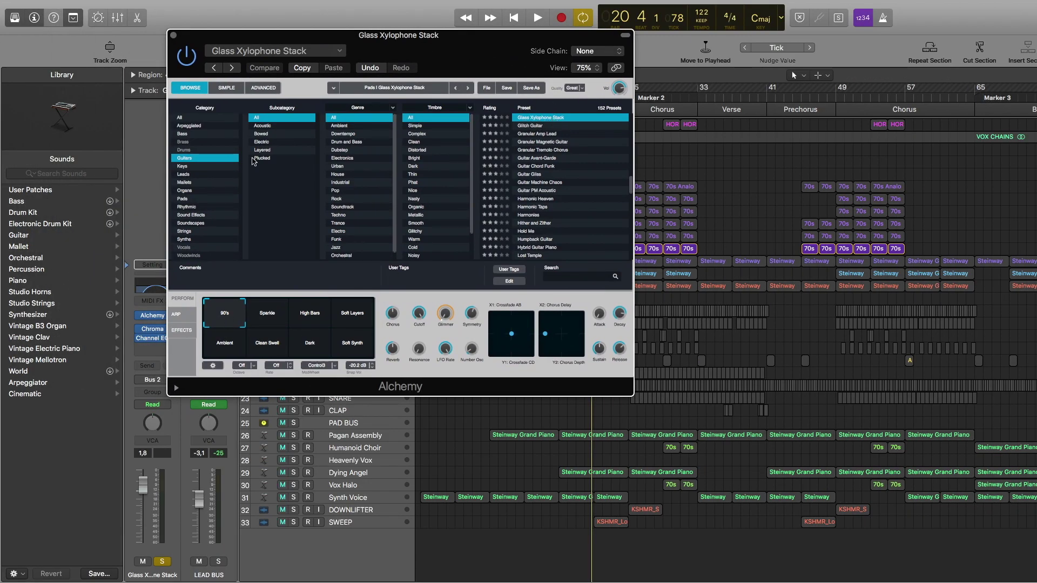
left_click(173, 35)
left_click(152, 329)
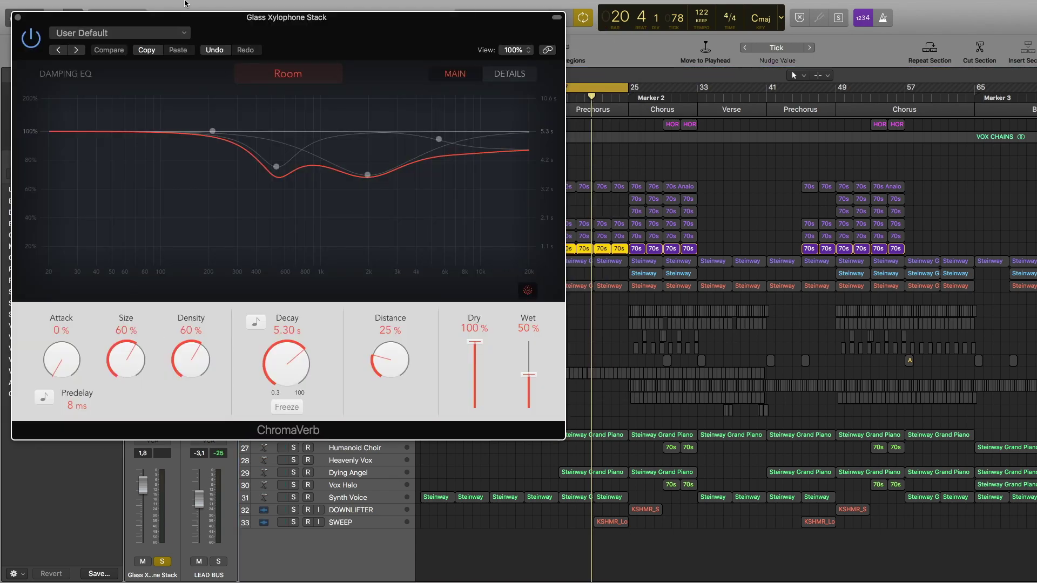
left_click(509, 73)
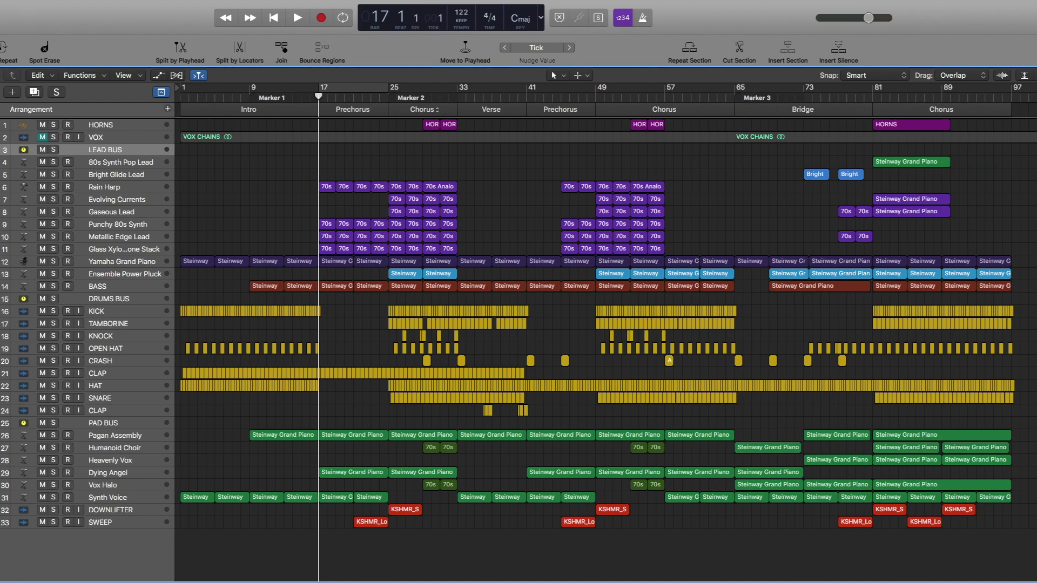
key("a")
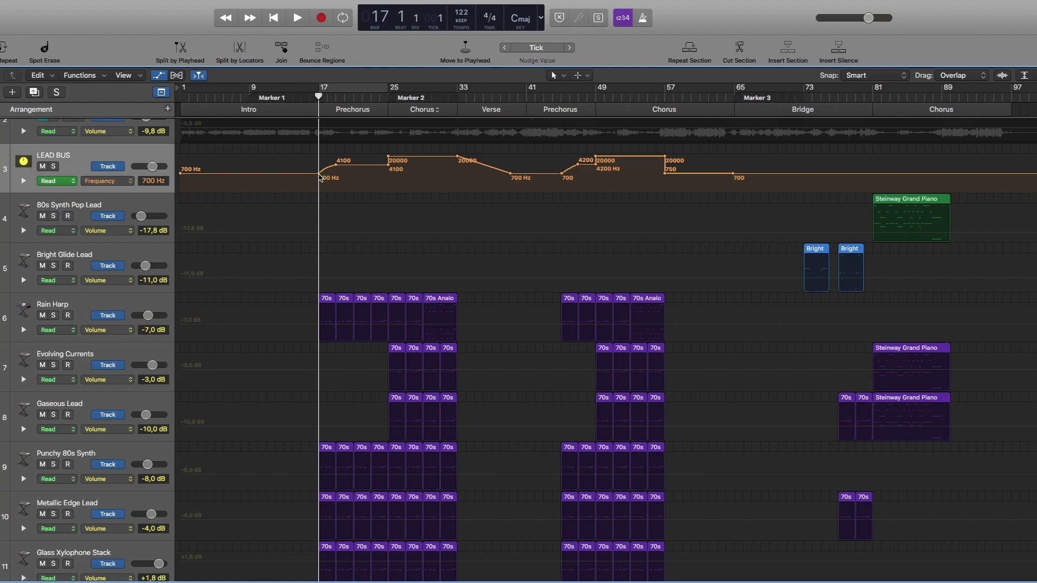
key("s")
key("space")
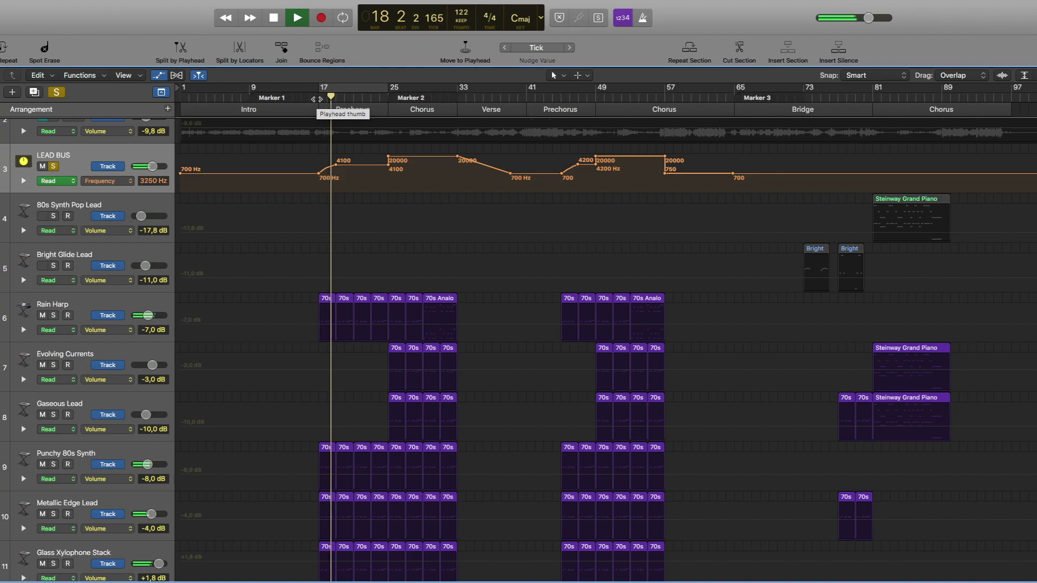
key("space")
key("s")
key("z")
left_click(129, 261)
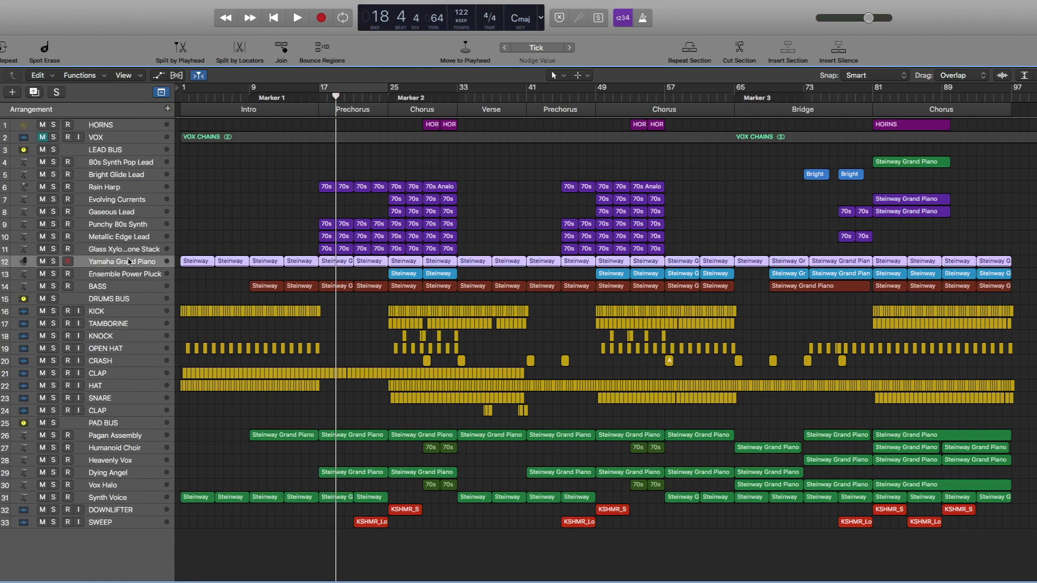
left_click(53, 262)
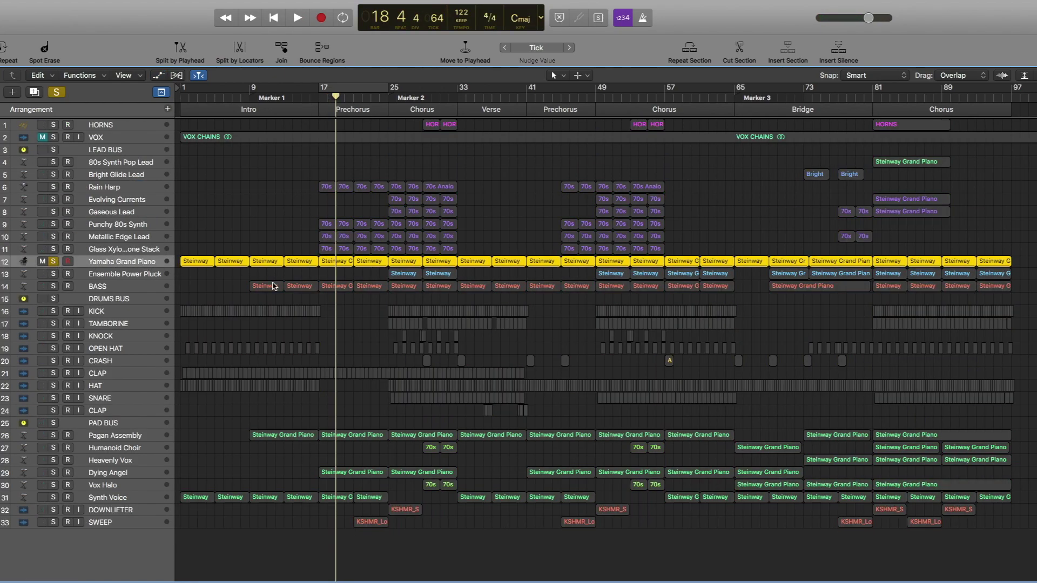
left_click(320, 93)
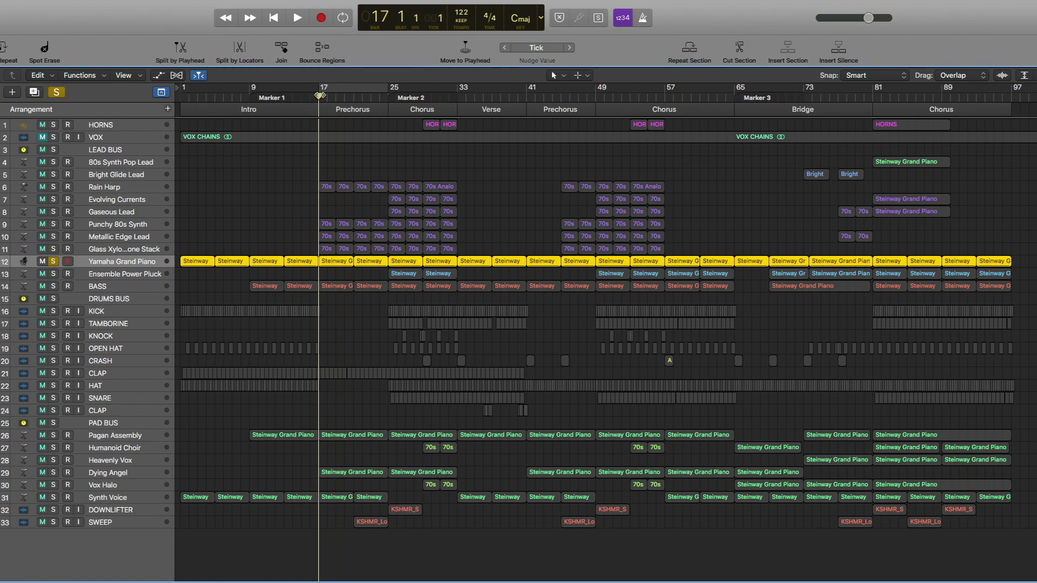
key("space")
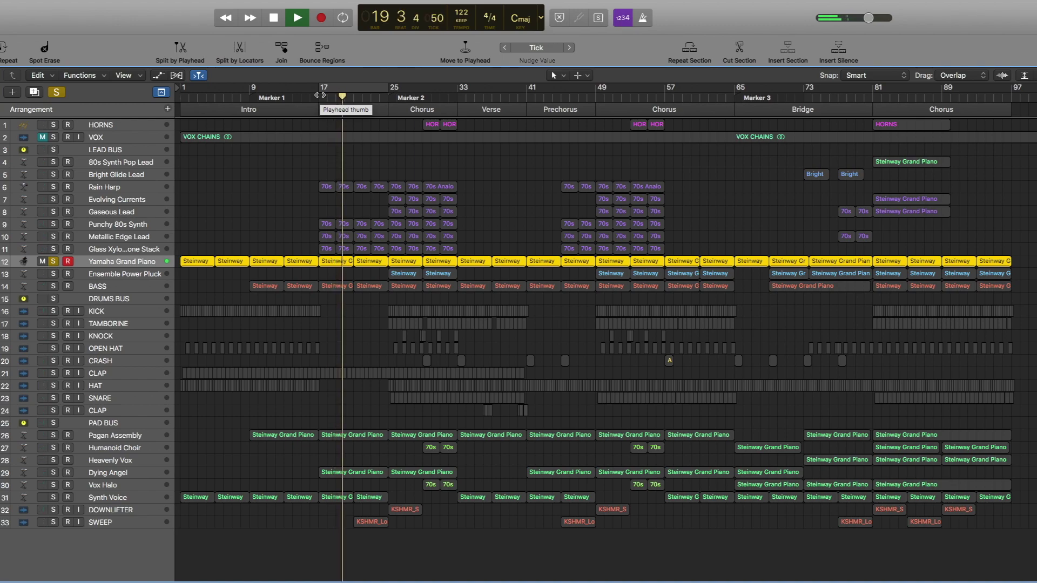
key("space")
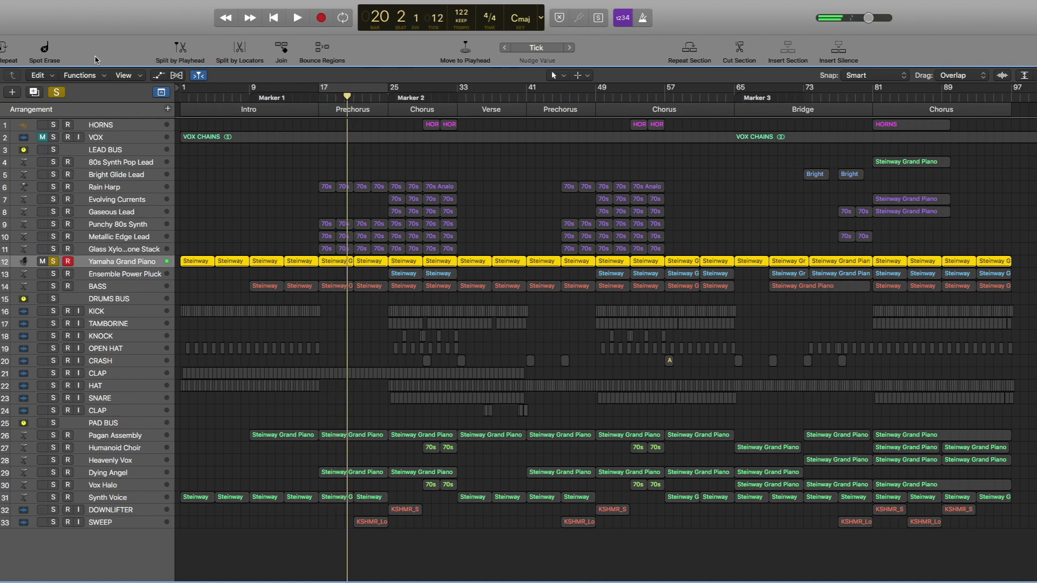
left_click(56, 92)
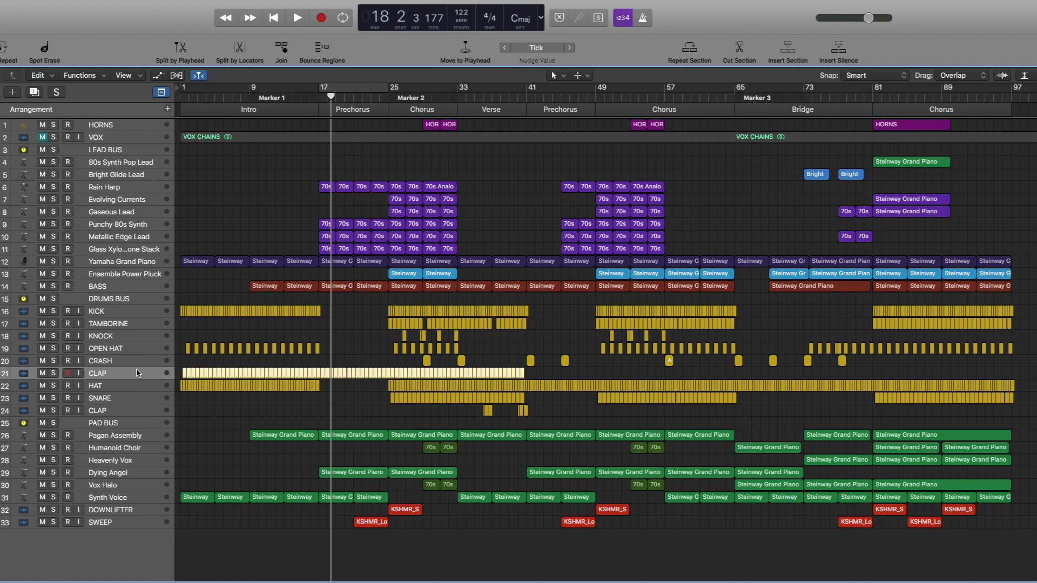
key("super+Right")
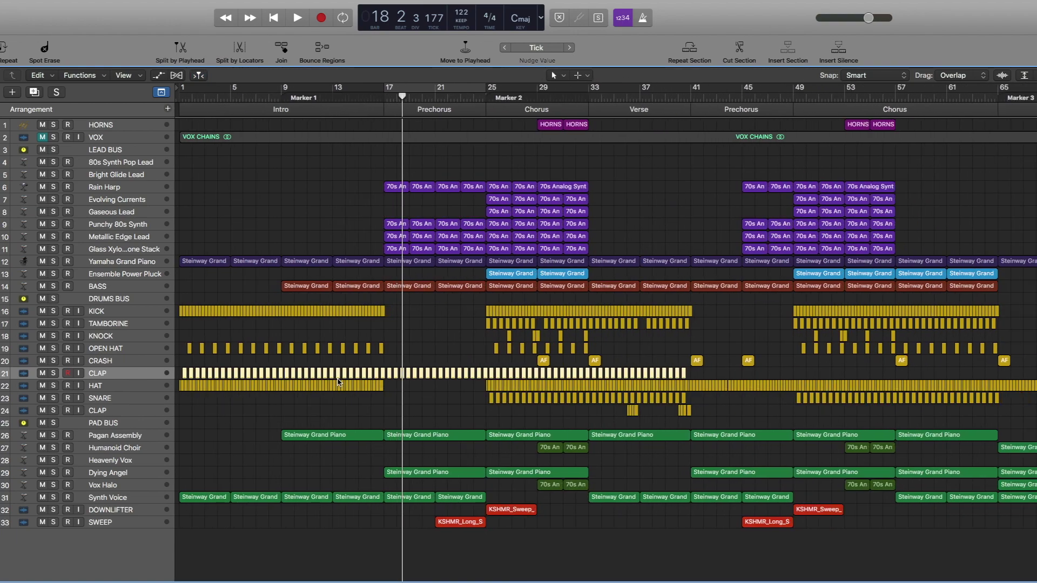
Show DRUMS BUS High Cut and Low Cut Freq automation, then check its Channel EQ
left_click(121, 301)
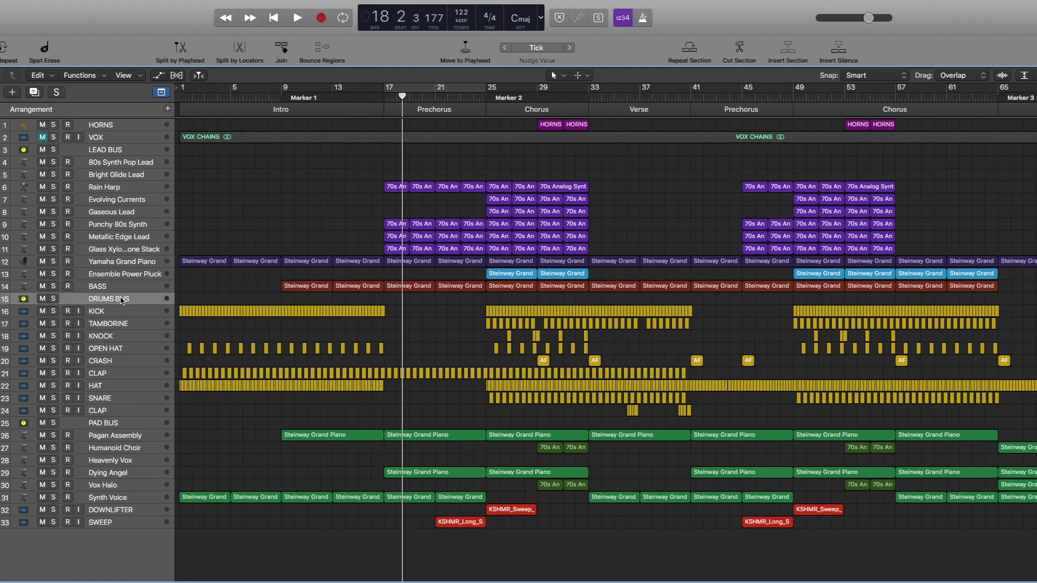
key("a")
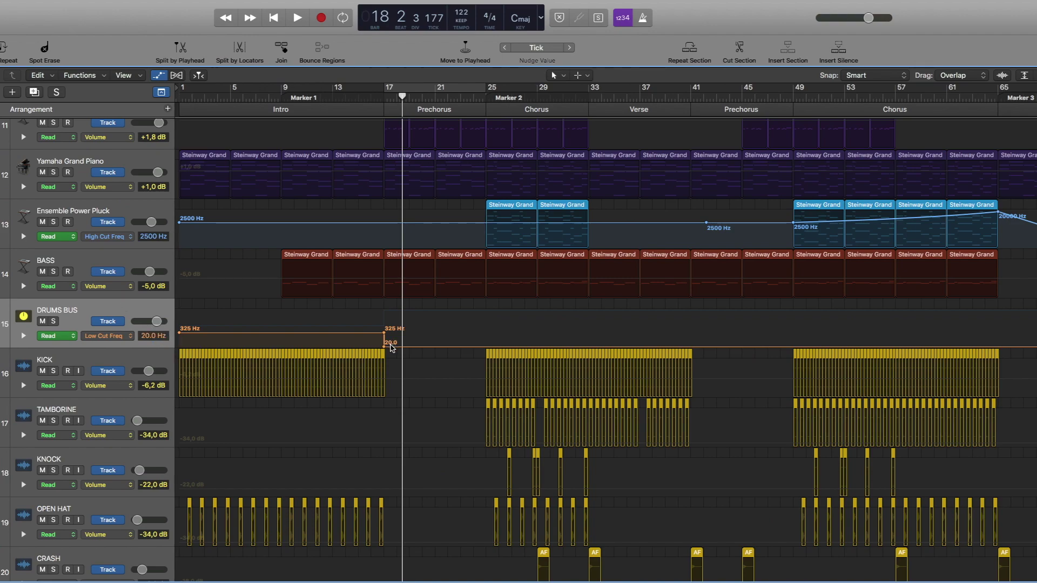
left_click(103, 336)
left_click(127, 344)
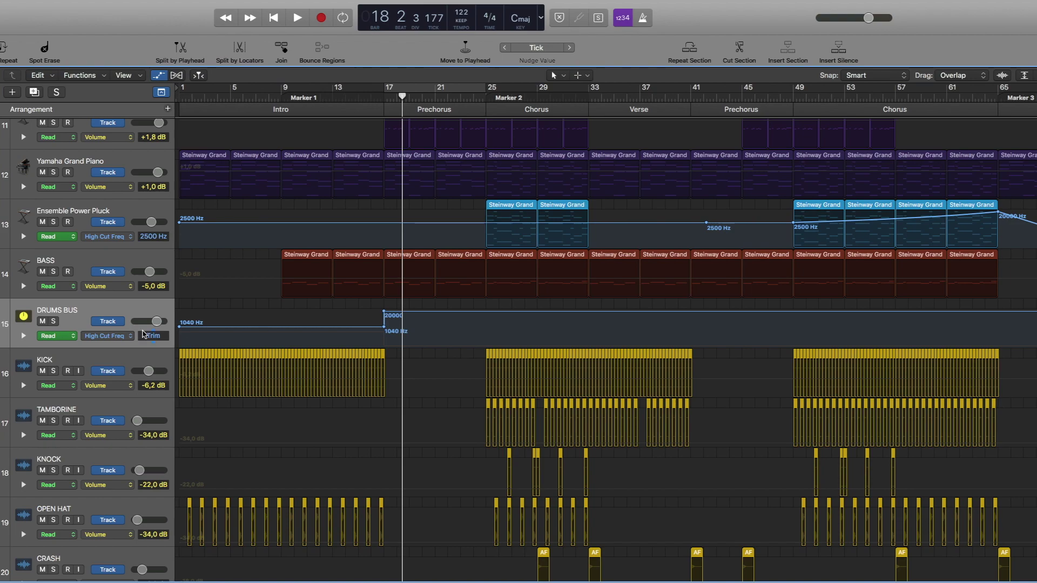
left_click(126, 339)
left_click(162, 326)
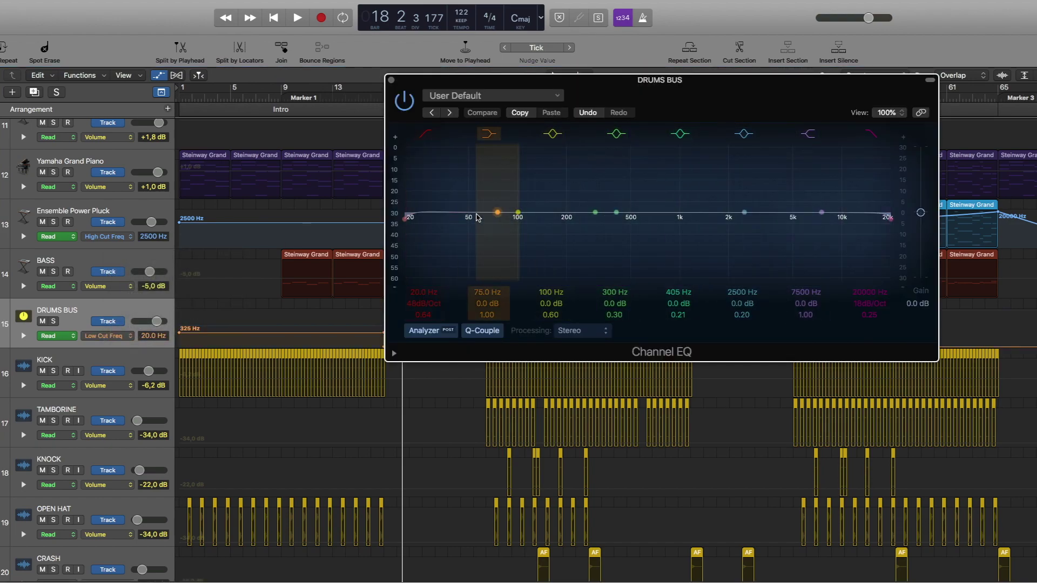
left_click(391, 80)
Hide automation and play the song, briefly soloing the CLAP track
key("z")
key("space")
left_click(53, 373)
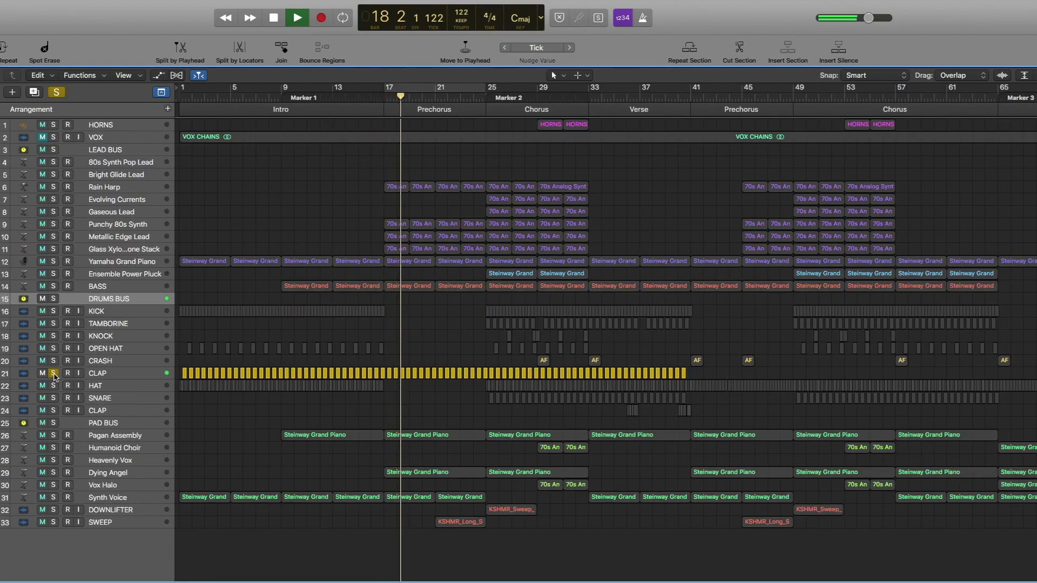
left_click(53, 373)
key("space")
Solo Dying Angel, play its notes in the piano roll, and open its synth instrument
left_click(141, 439)
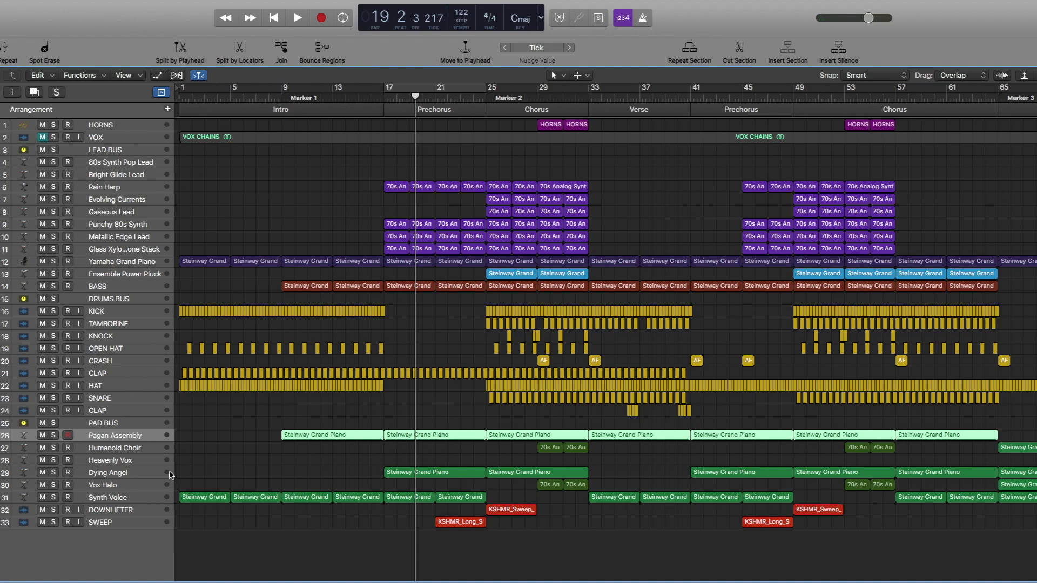
left_click(139, 476)
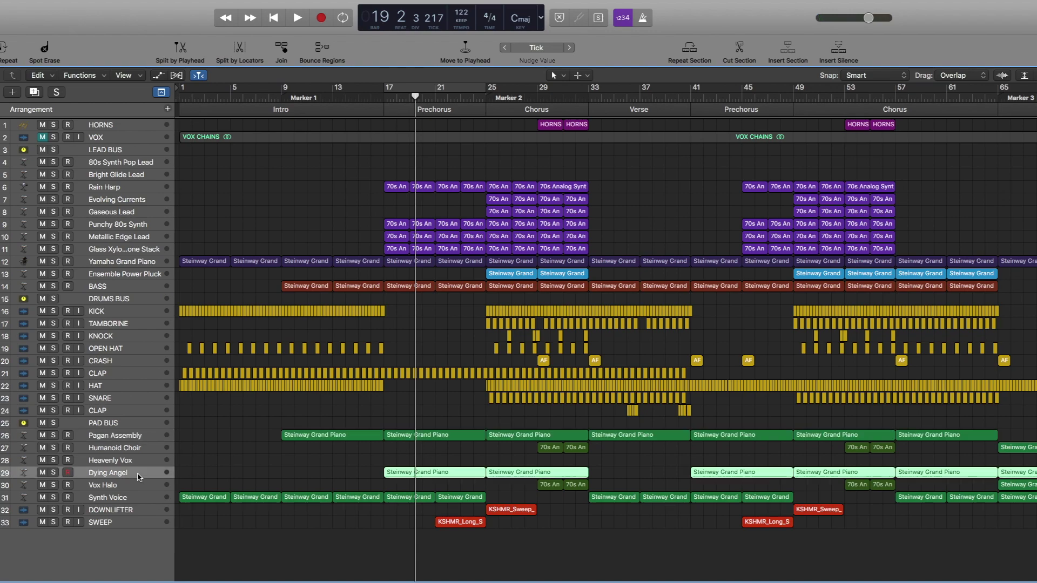
left_click(54, 473)
double_click(428, 472)
key("space")
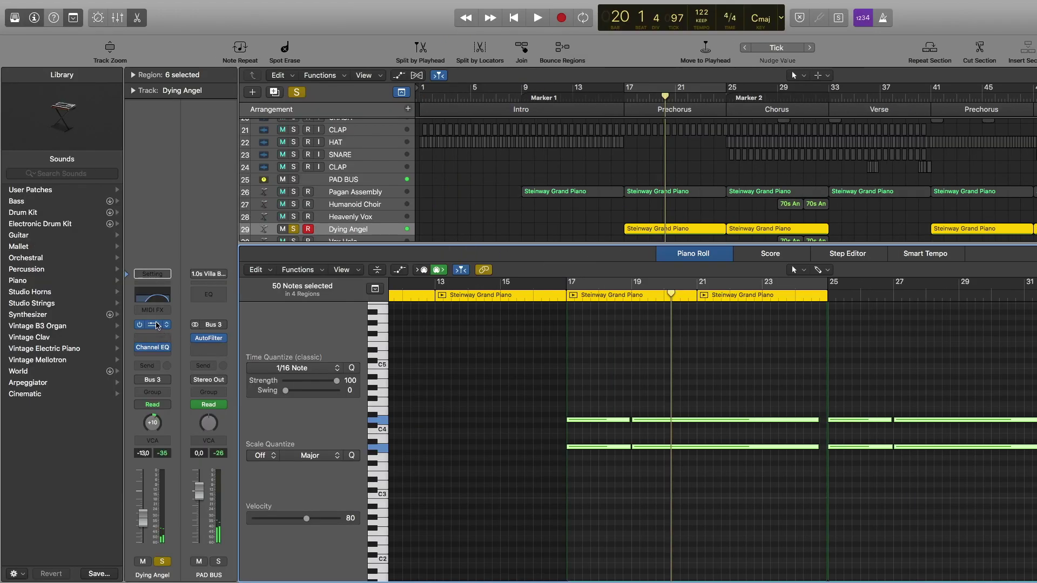
left_click(157, 325)
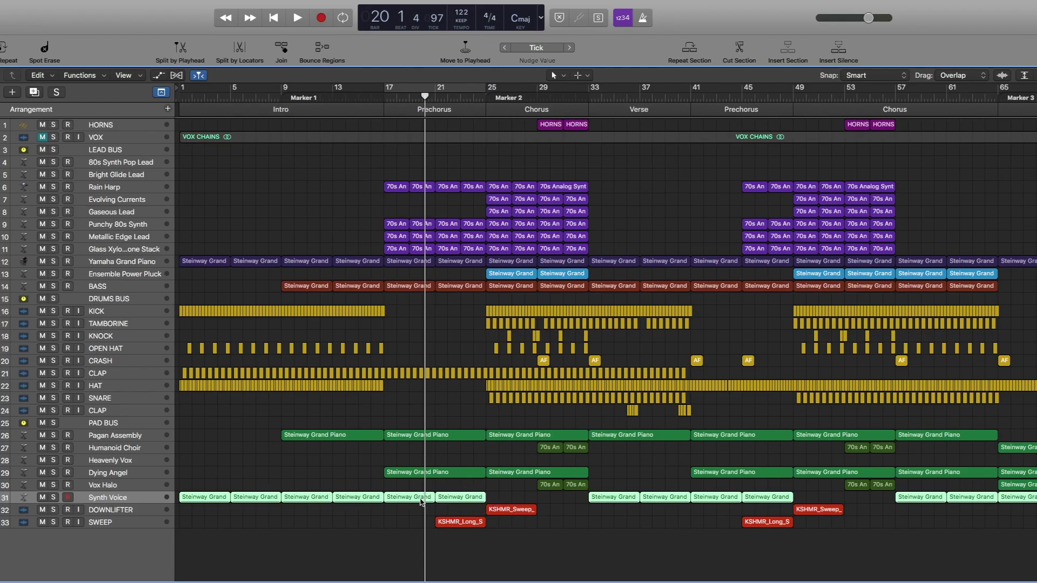
Select and solo SWEEP, play it, then loop playback over bars 25–33
left_click(105, 523)
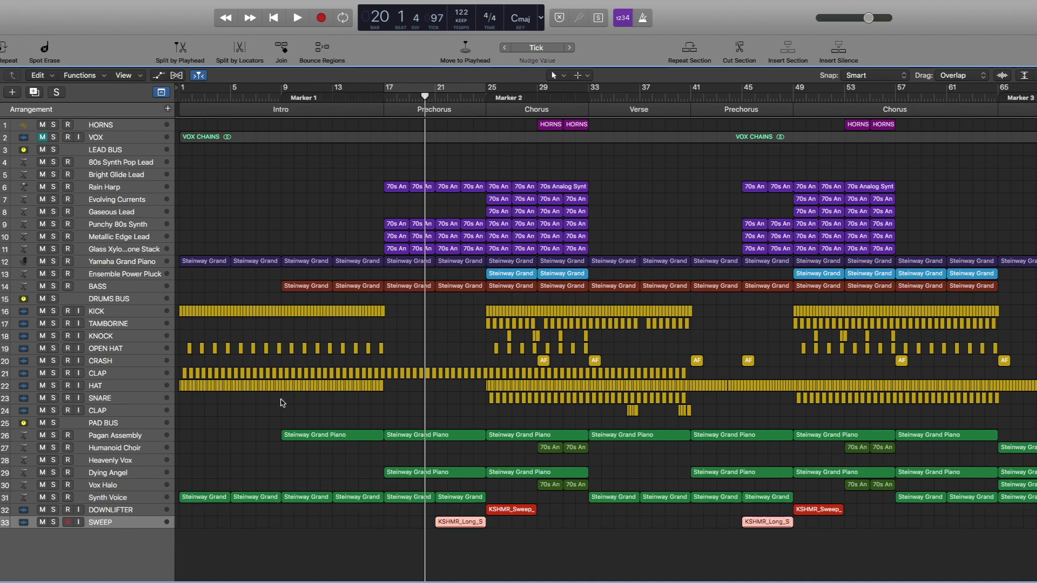
left_click(54, 522)
key("space")
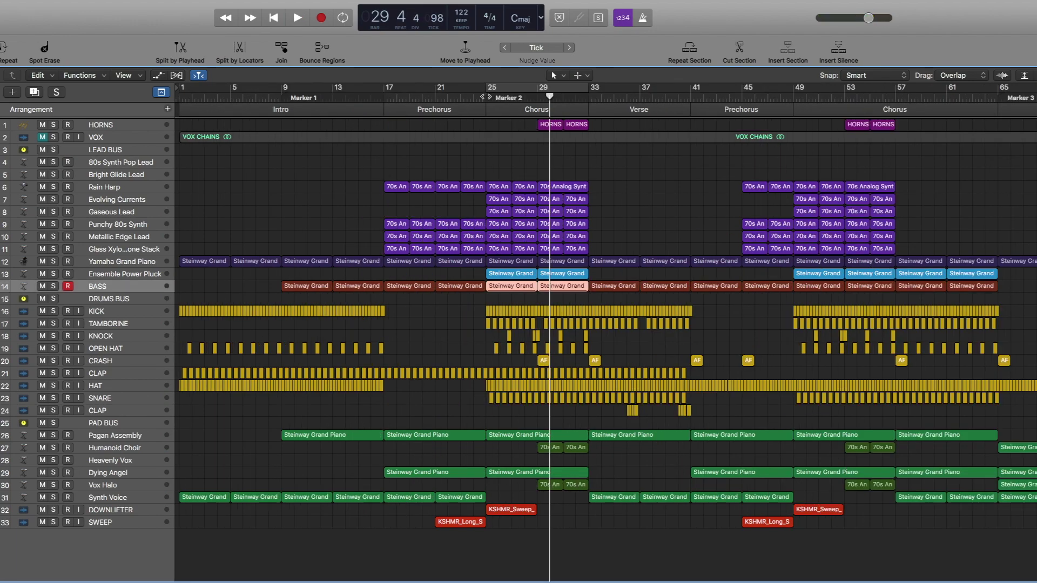
key("super+u")
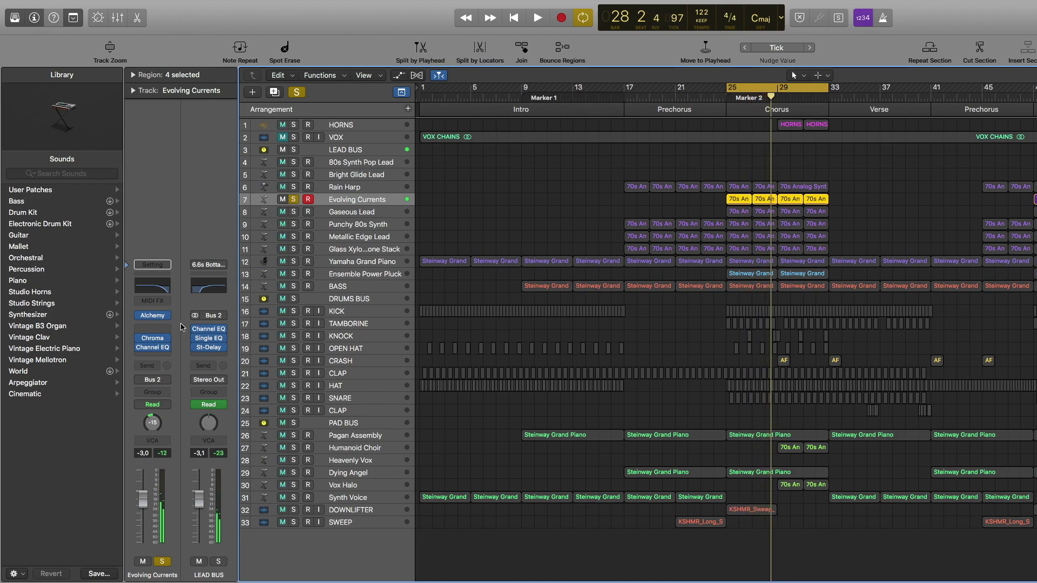
Inspect Evolving Currents' Alchemy instrument, reverb output EQ and Channel EQ settings
left_click(152, 316)
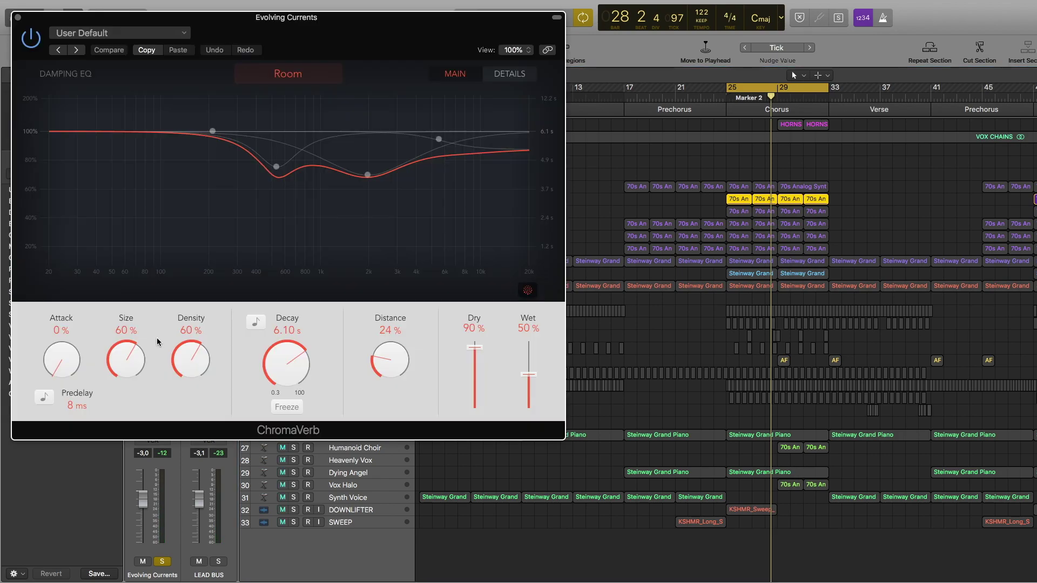
left_click(509, 74)
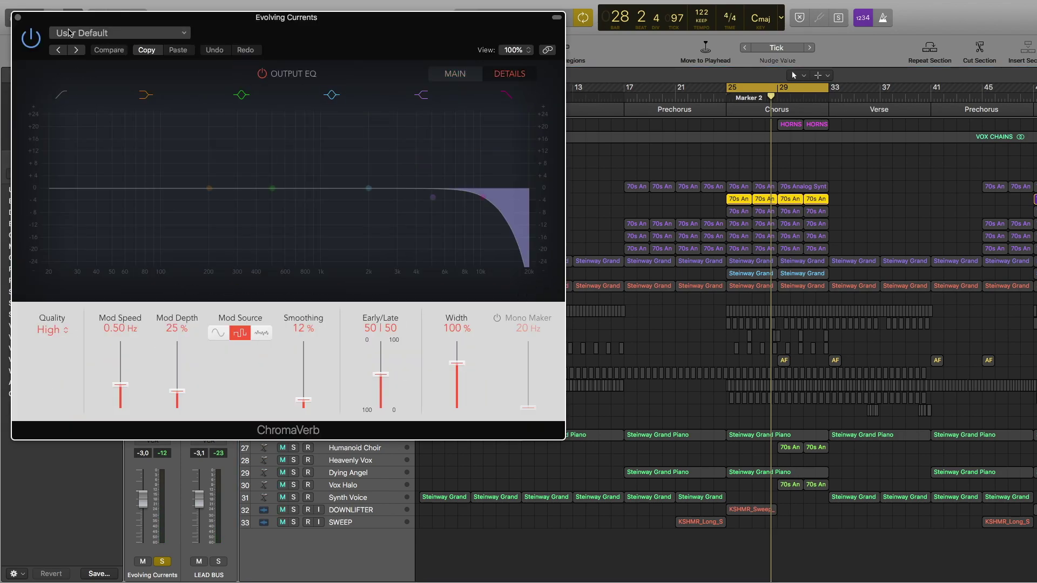
left_click(18, 19)
left_click(152, 347)
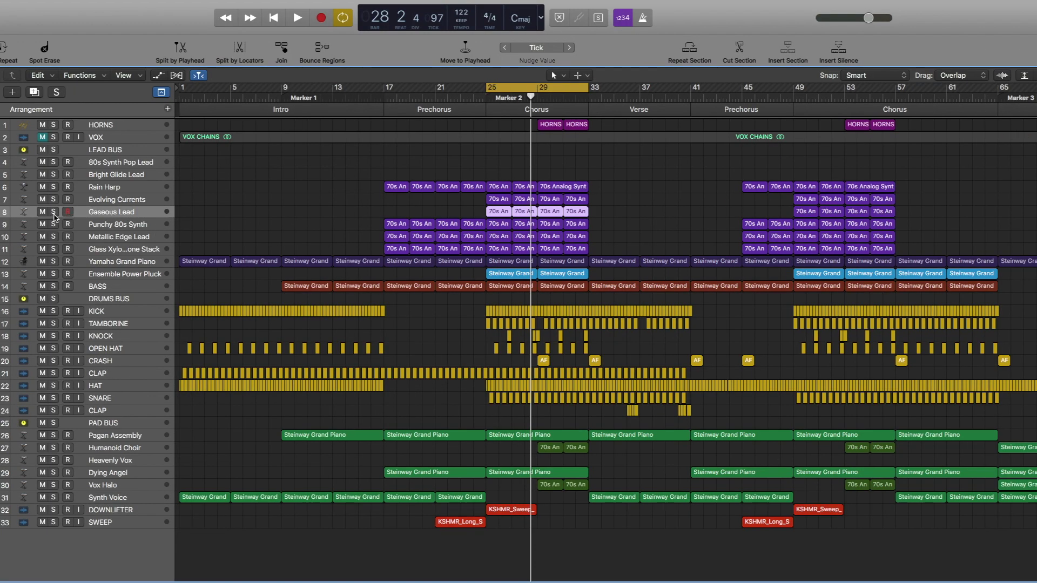
Solo and play Gaseous Lead over the chorus, view its synth, and move the playhead to bar 29
left_click(54, 212)
key("shift+space")
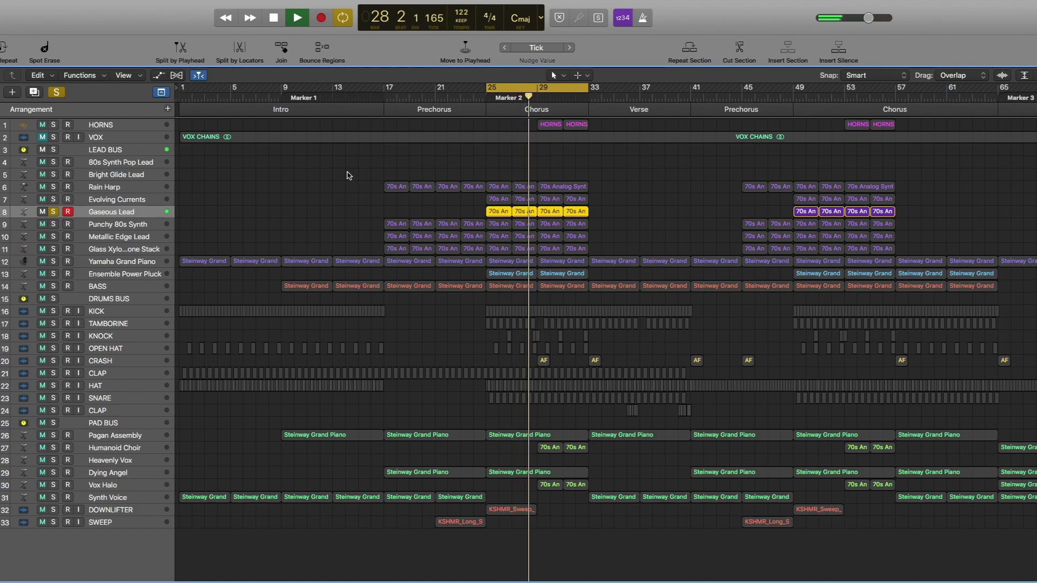
key("space")
left_click(23, 212)
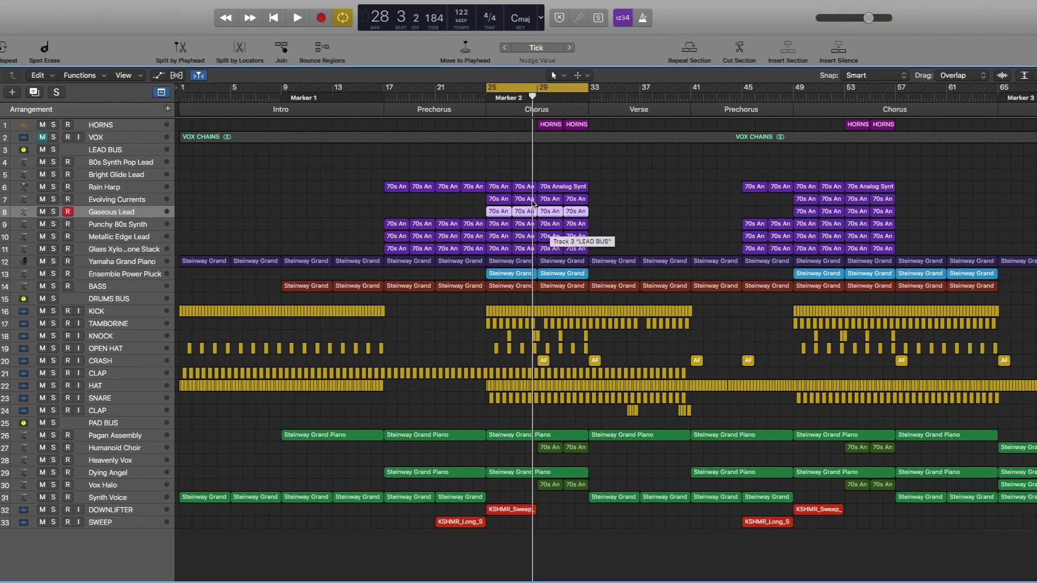
left_click(619, 191)
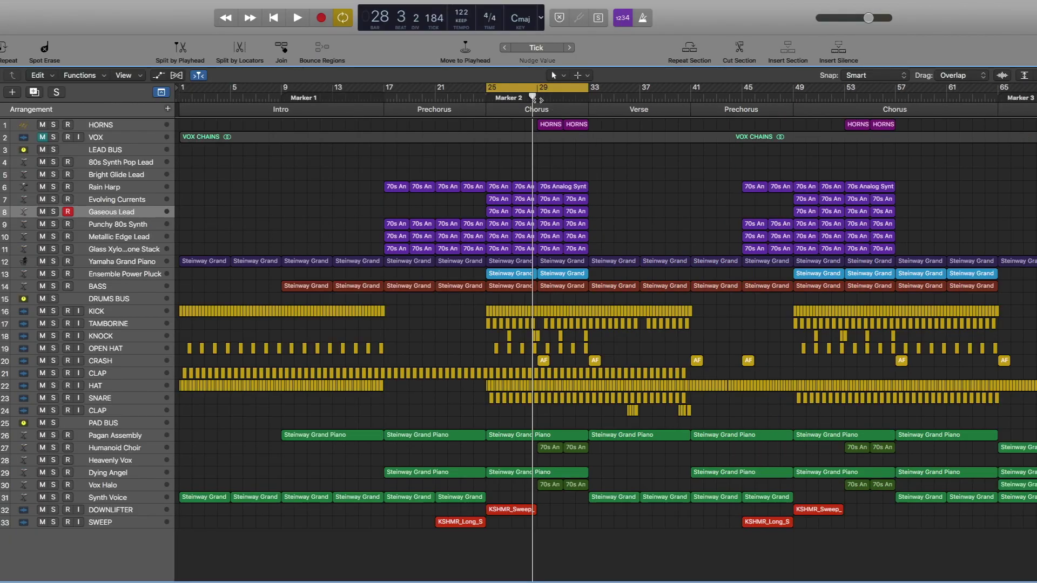
left_click(533, 100)
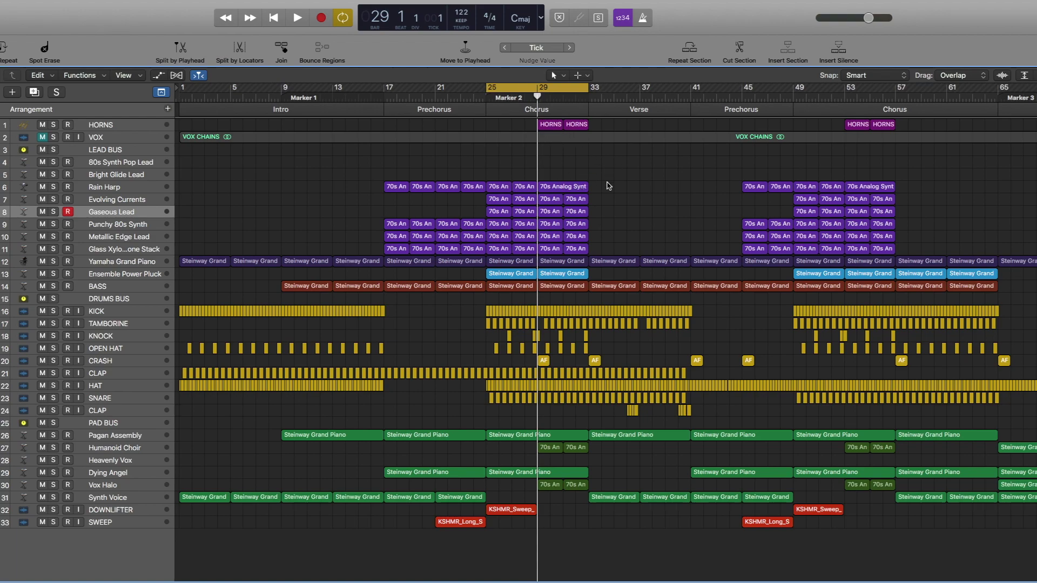
Open the lead synth region's notes, select them all, and close the editor
double_click(576, 189)
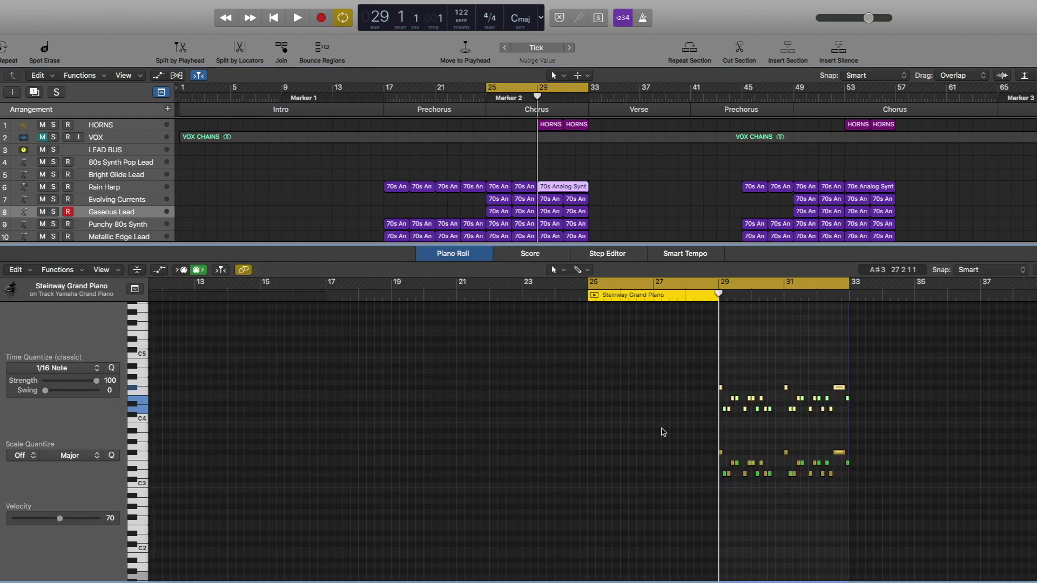
left_click_drag(867, 358, 676, 437)
key("e")
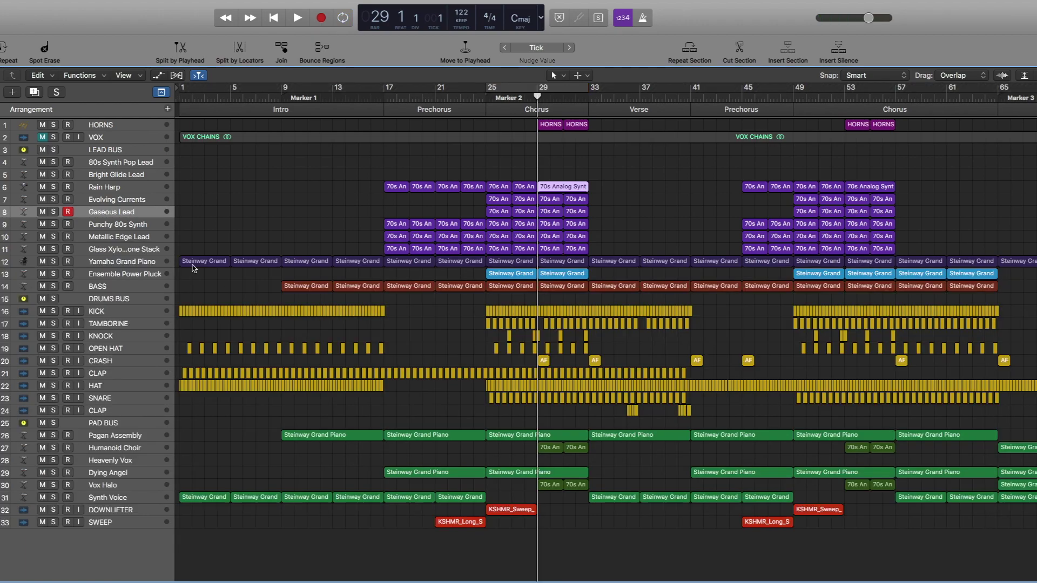
Solo the Yamaha Grand Piano and play its notes in the editor
left_click(157, 262)
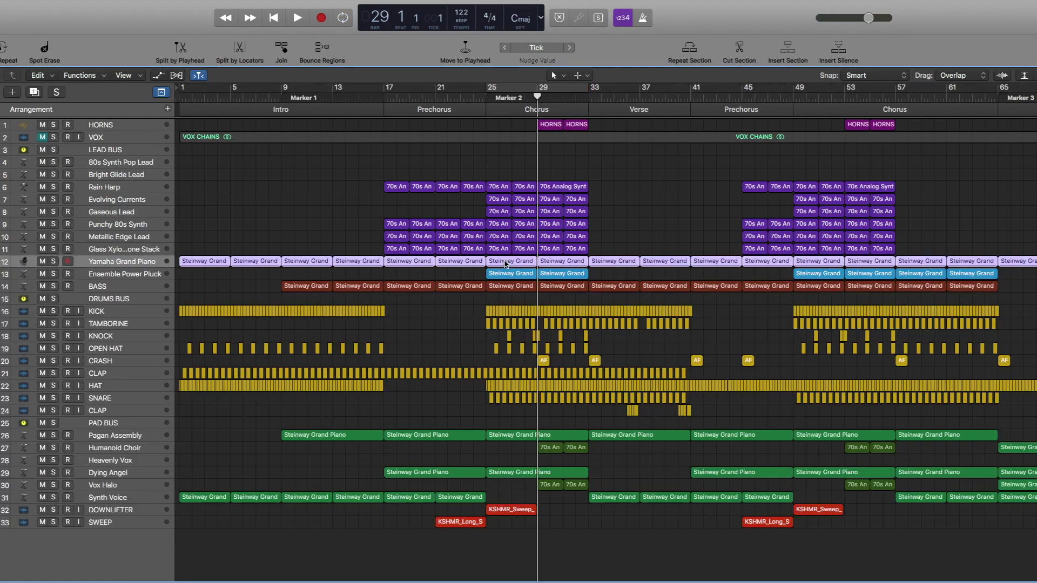
key("e")
key("s")
key("space")
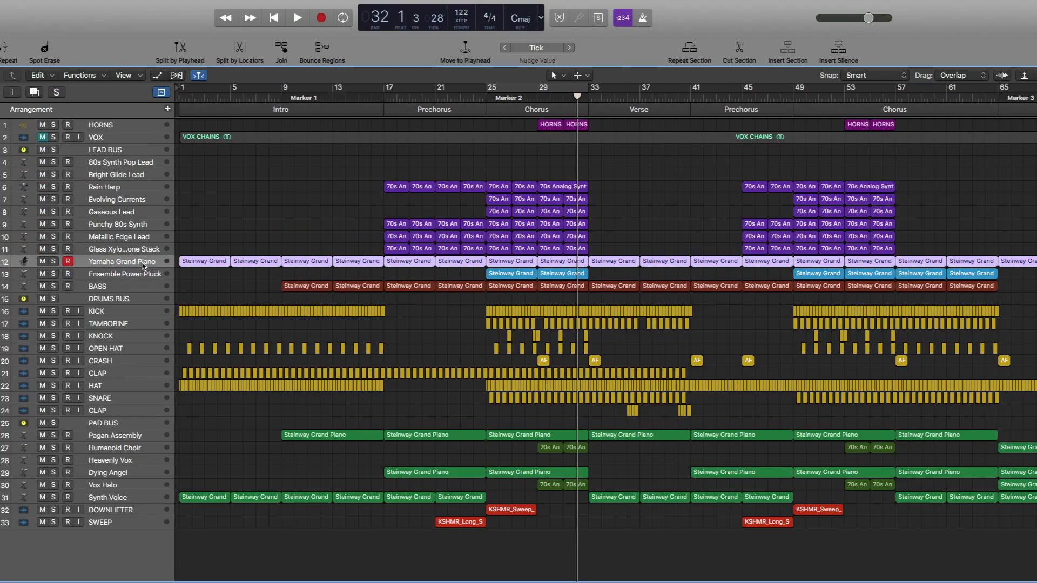
Solo and play Ensemble Power Pluck and open its Alchemy instrument
left_click(140, 274)
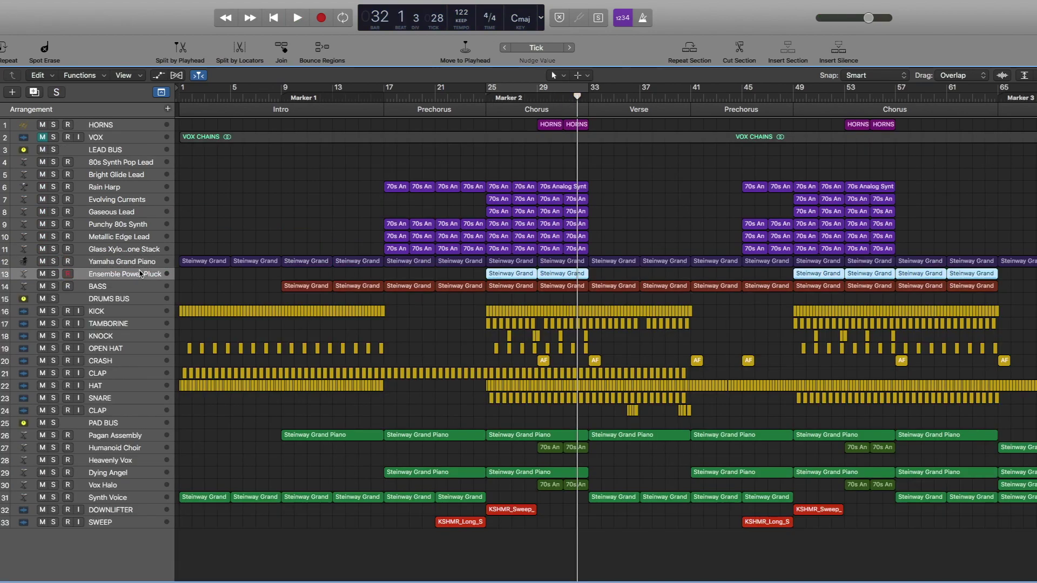
left_click(54, 274)
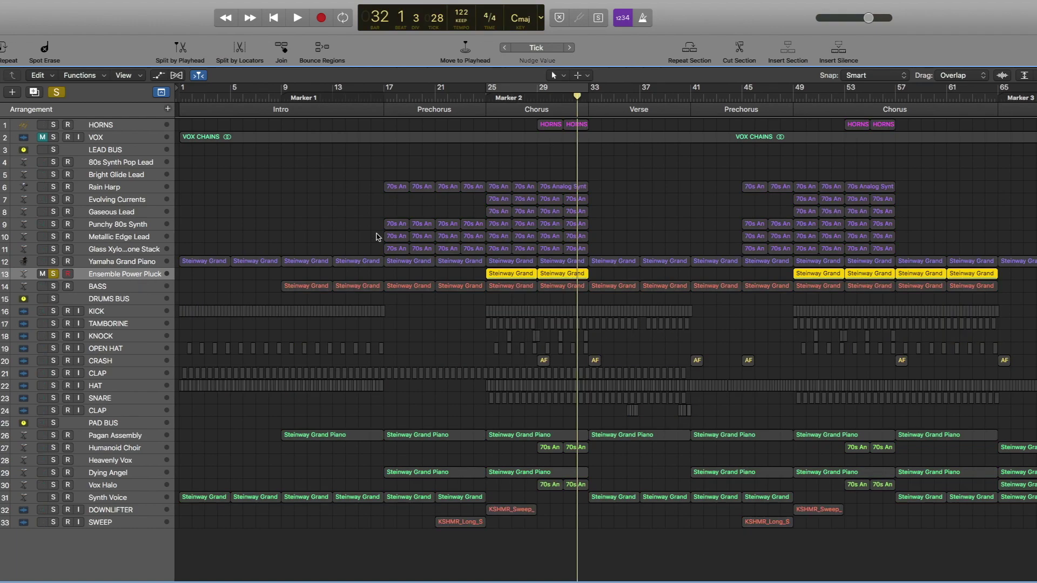
key("shift+space")
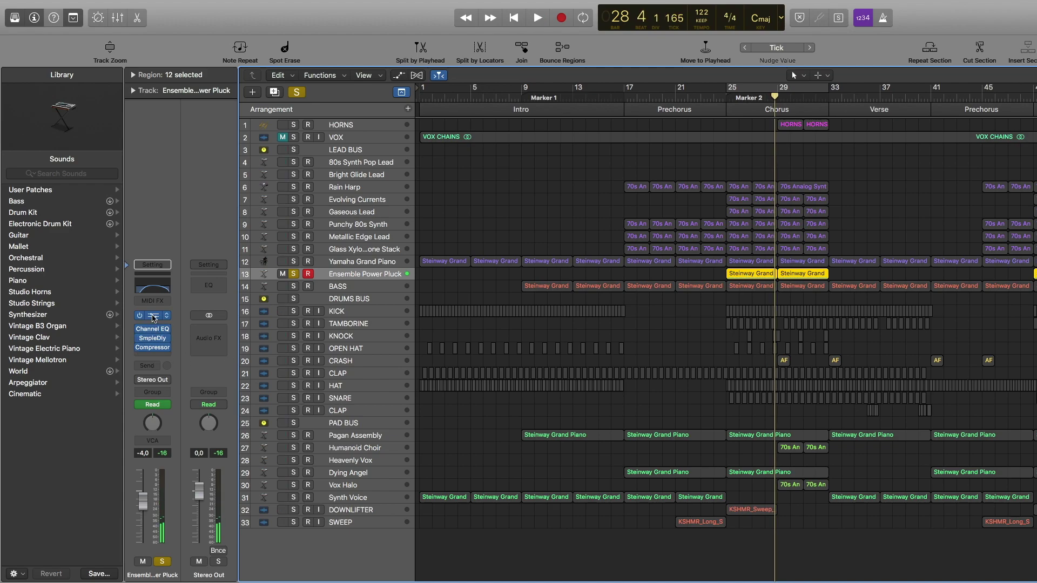
left_click(154, 317)
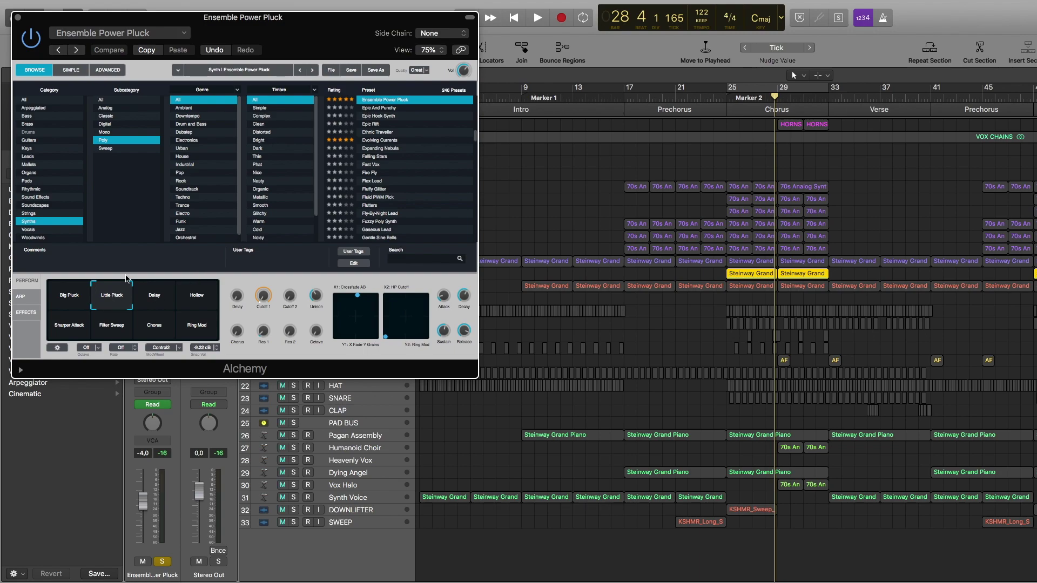
Check the pluck's Channel EQ, Sample Delay and Compressor side-chained to Bus 2, then open the BASS notes
left_click(152, 328)
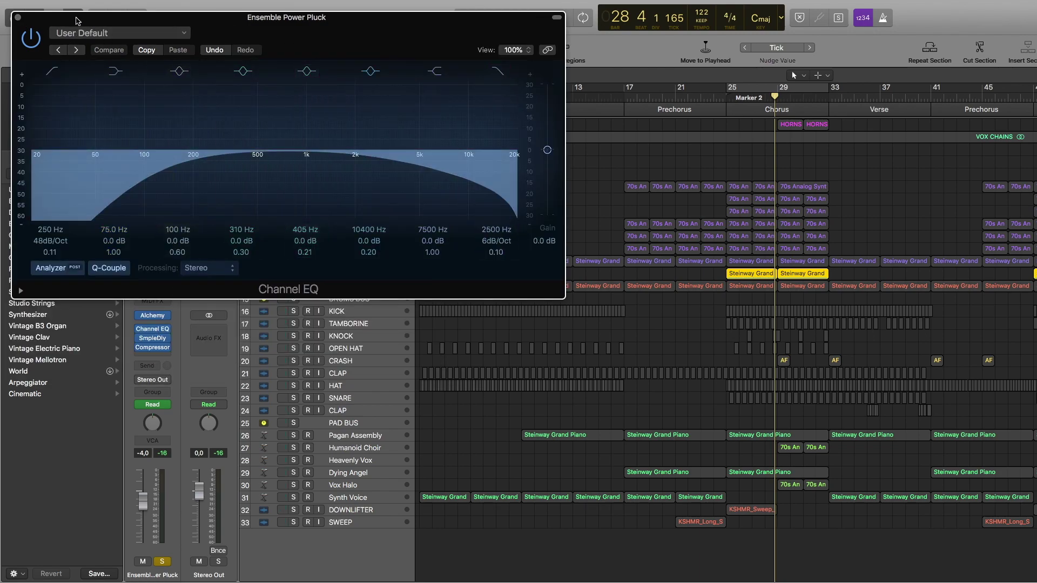
left_click(154, 338)
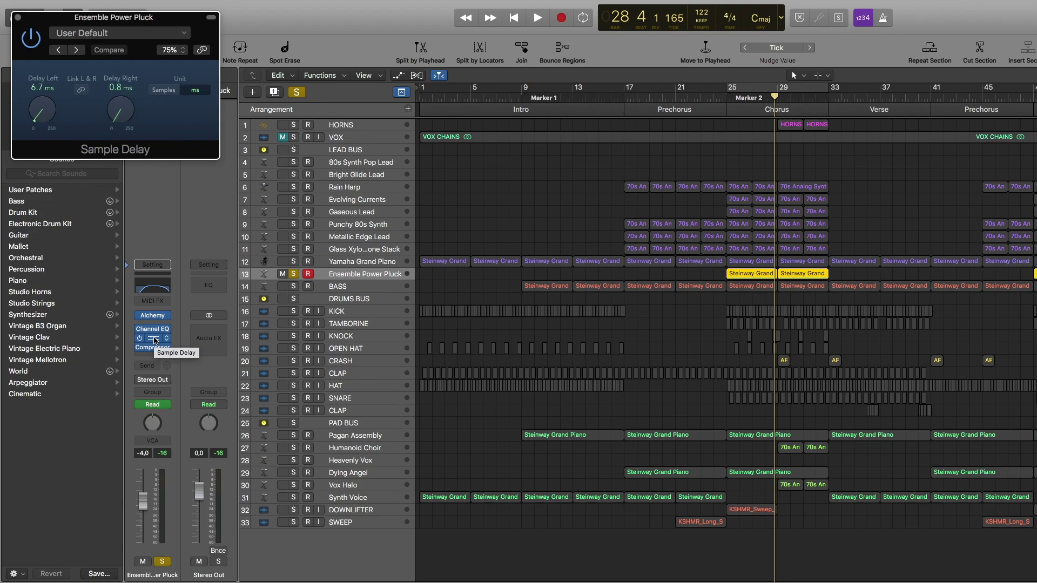
left_click(152, 347)
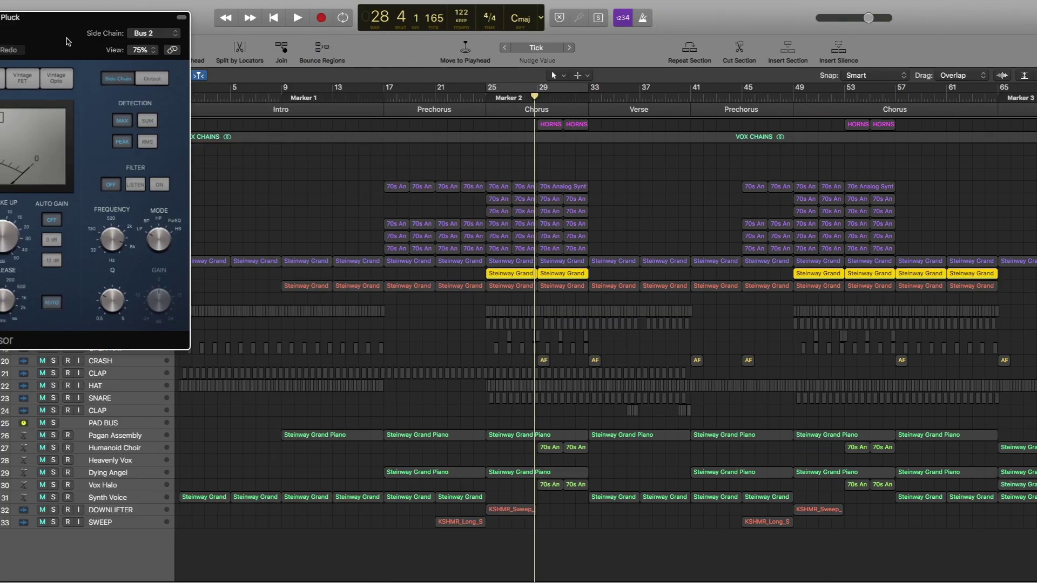
left_click_drag(785, 159, 770, 186)
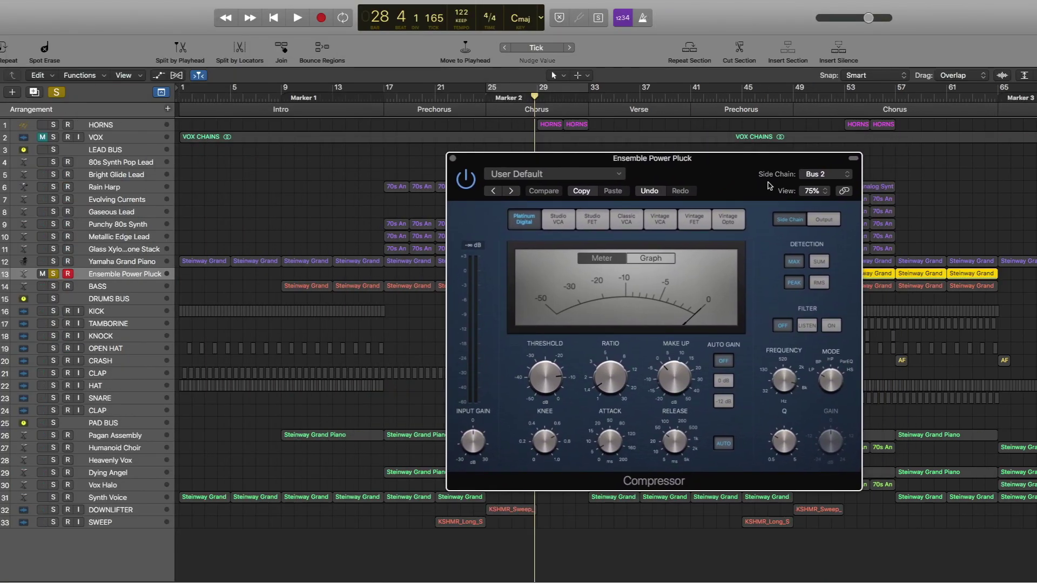
left_click(816, 174)
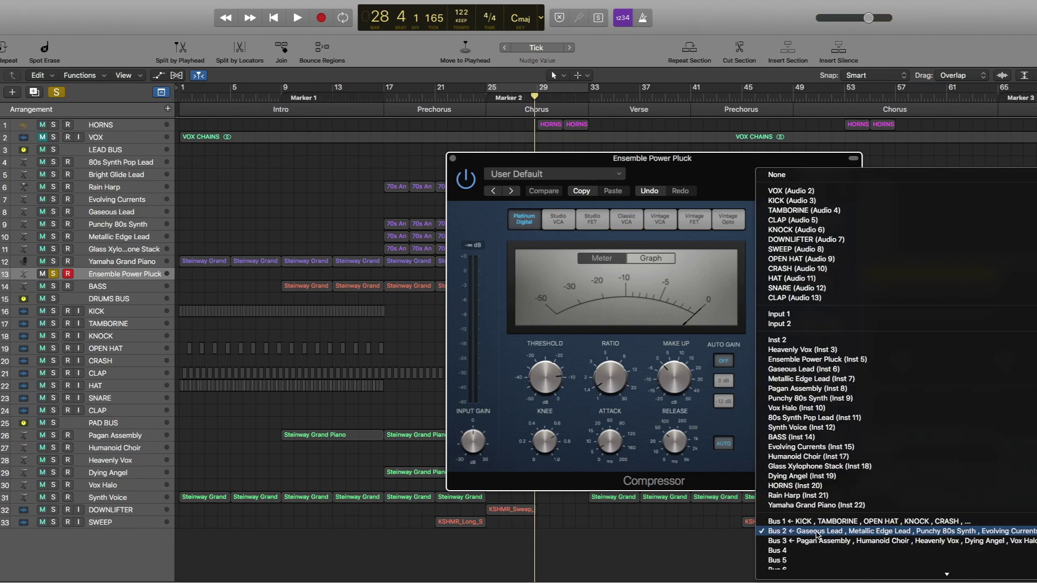
left_click(156, 276)
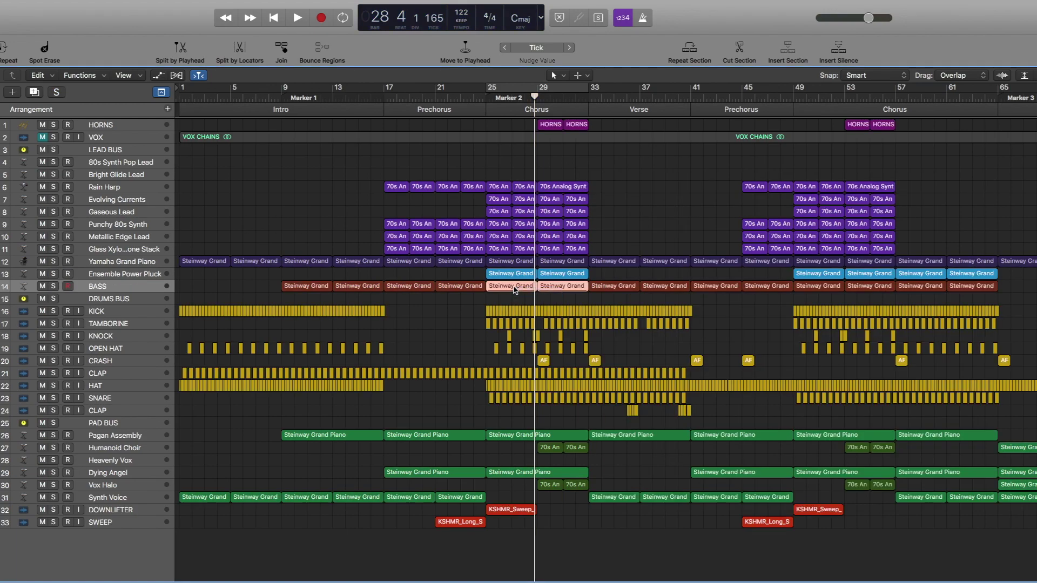
double_click(514, 290)
Solo the BASS track and play it from bar 25 through the chorus
left_click(53, 229)
key("shift+space")
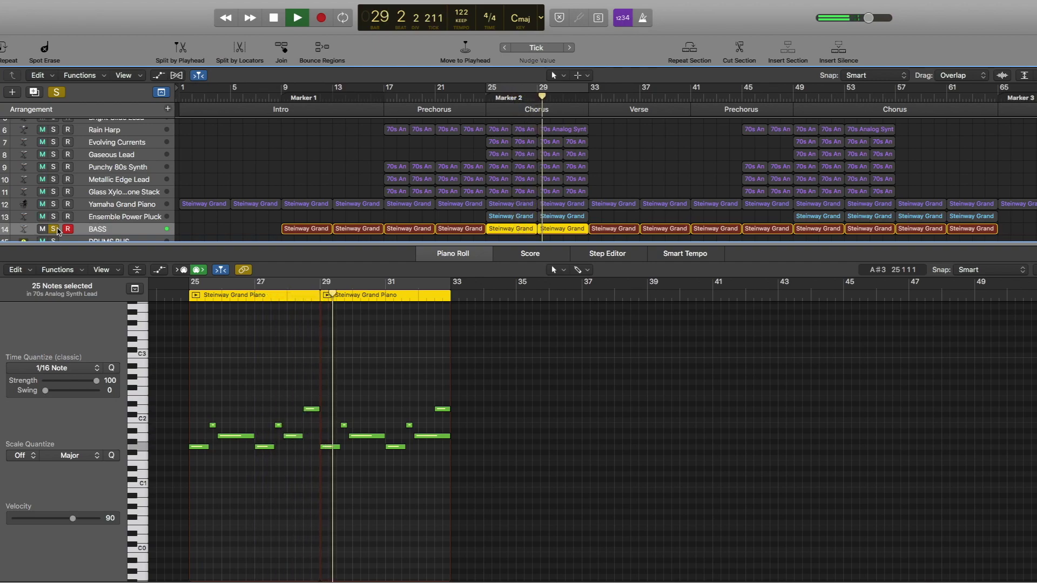
key("space")
key("e")
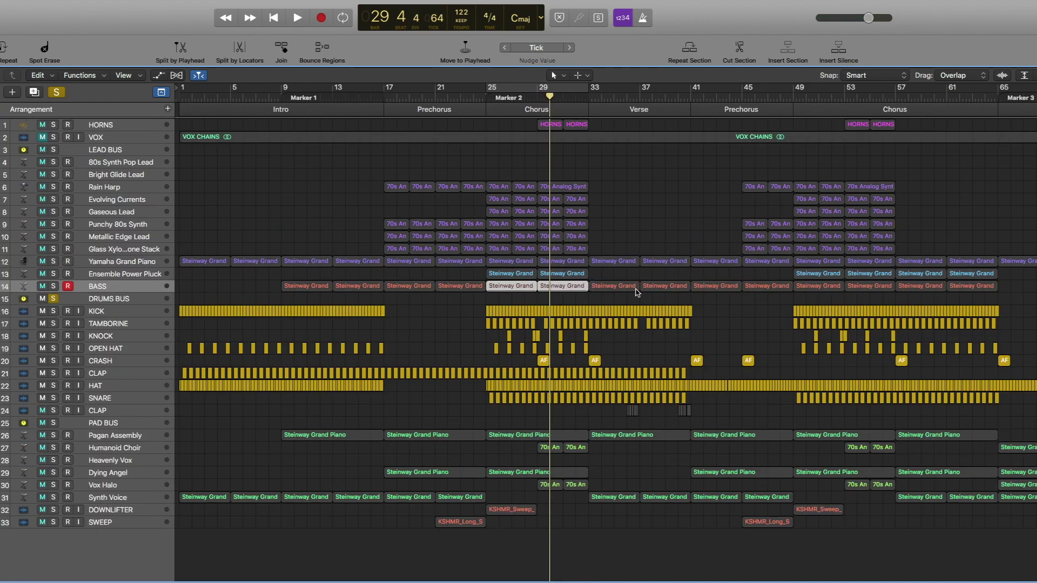
key("shift+space")
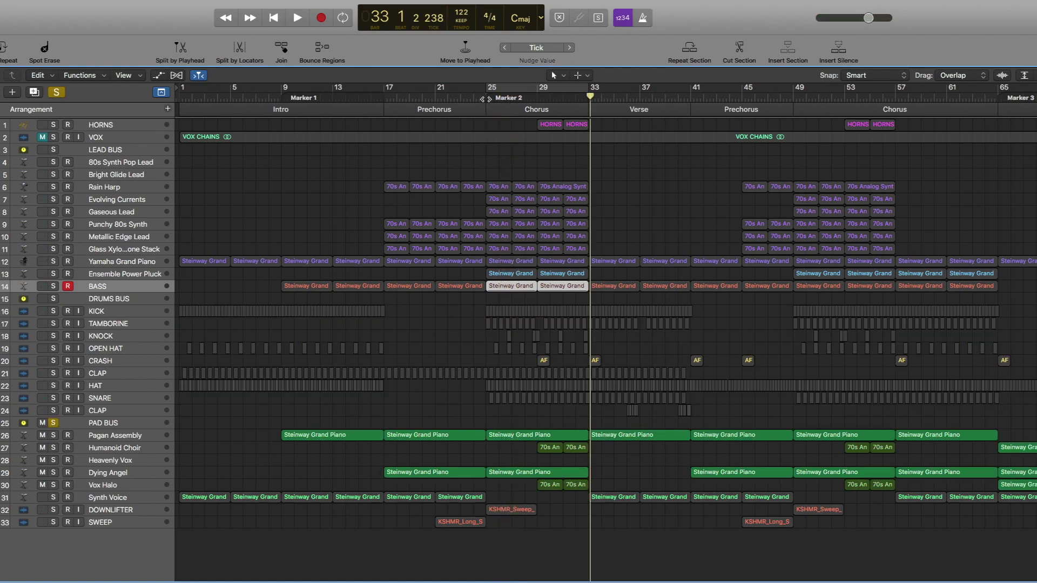
left_click(485, 98)
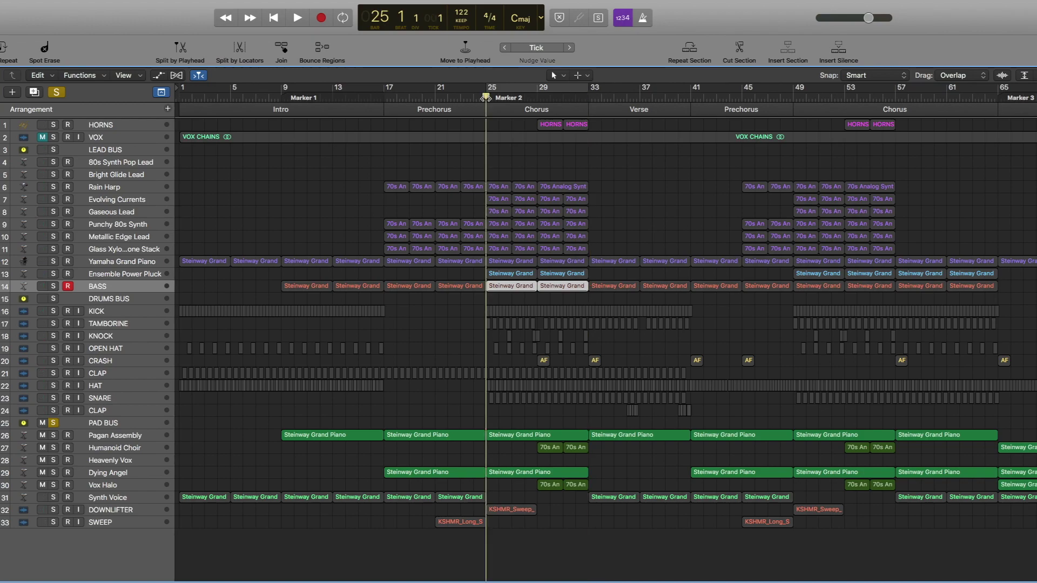
key("space")
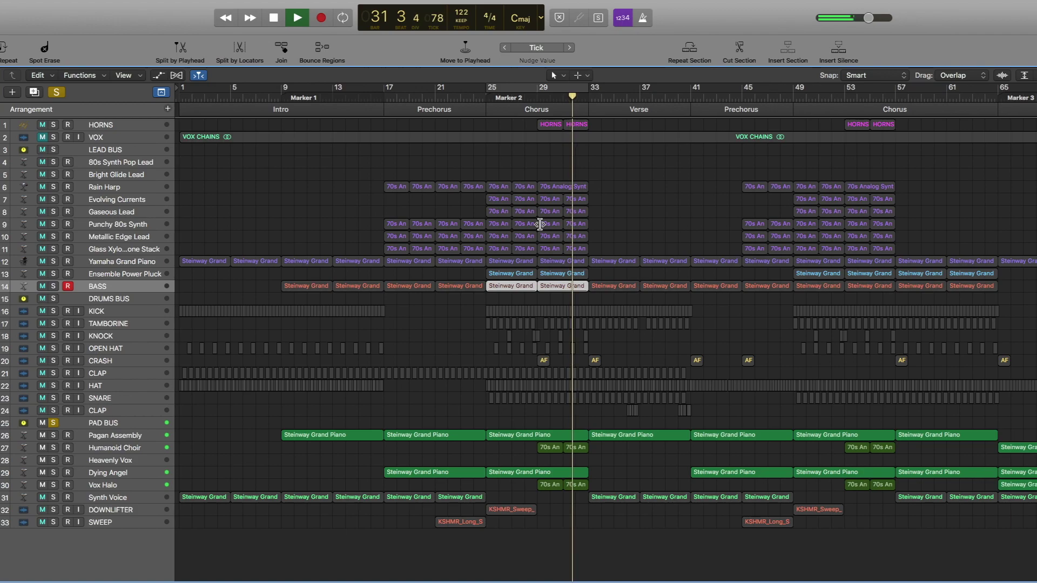
key("space")
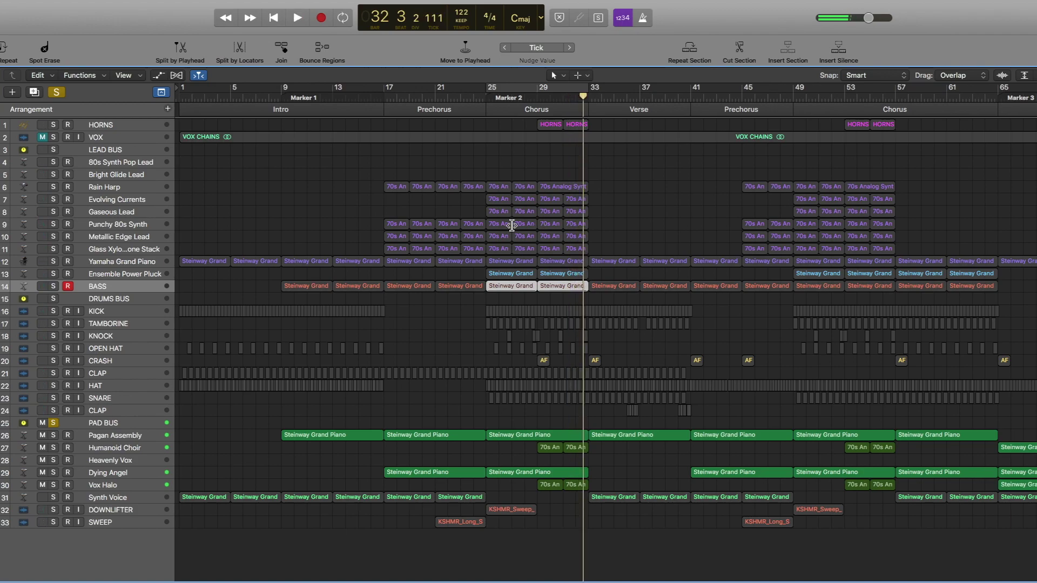
Clear all solos, put the playhead at bar 29 and solo Humanoid Choir
left_click(56, 93)
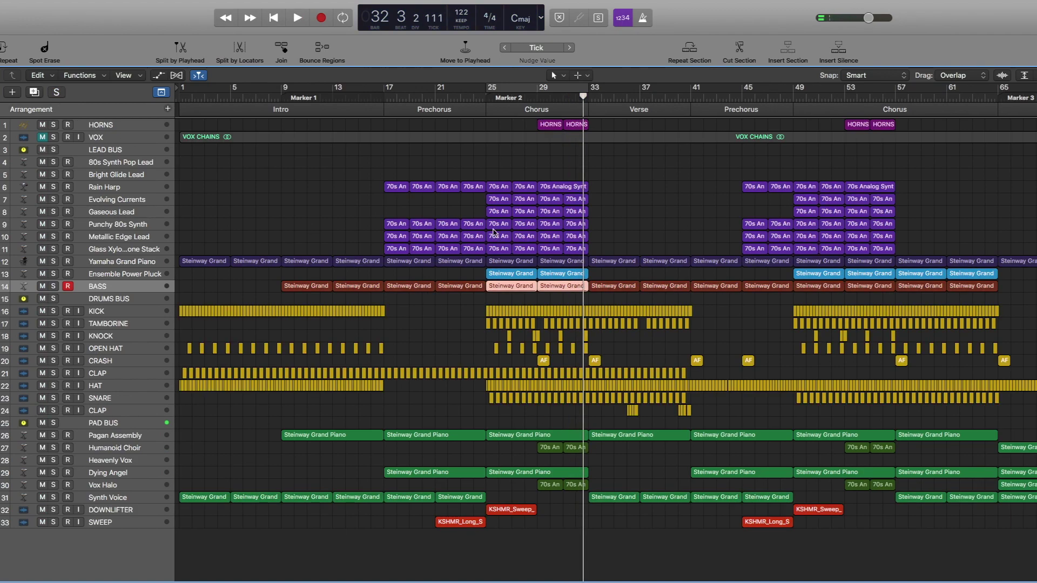
left_click(537, 98)
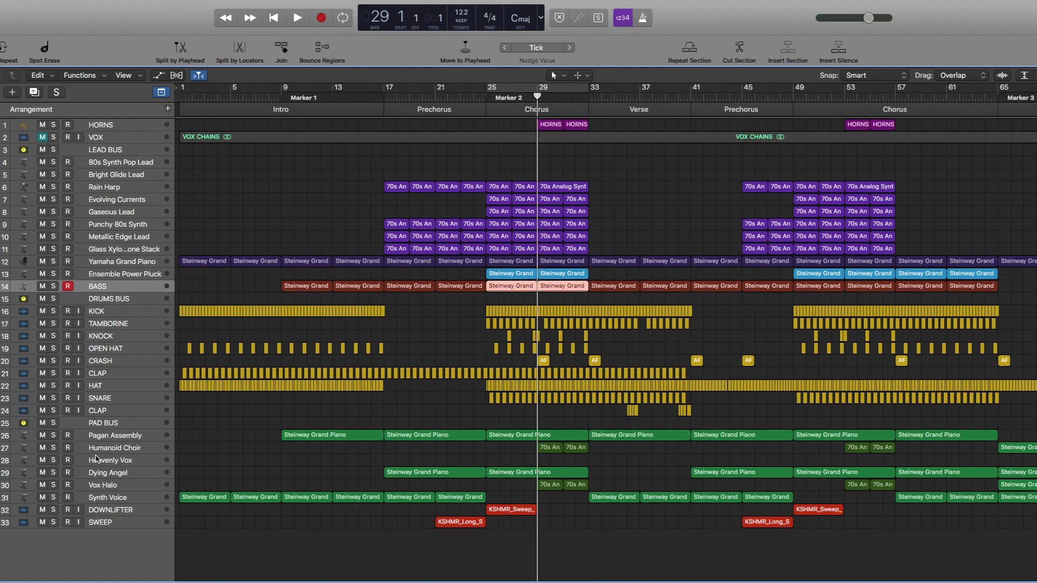
left_click(53, 447)
left_click(111, 447)
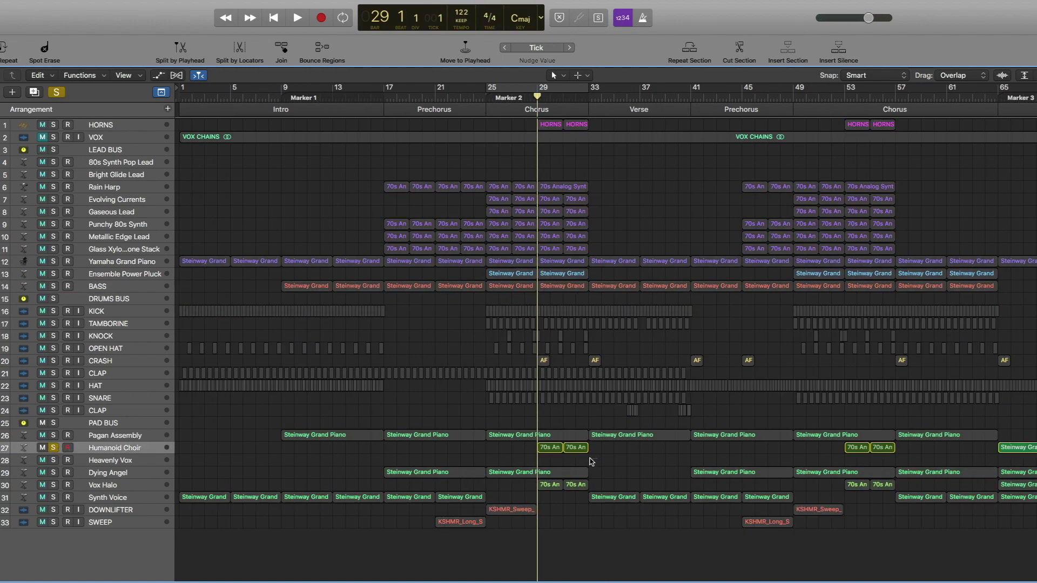
Play the Humanoid Choir notes from bar 29 and check its Alchemy instrument
double_click(547, 447)
key("space")
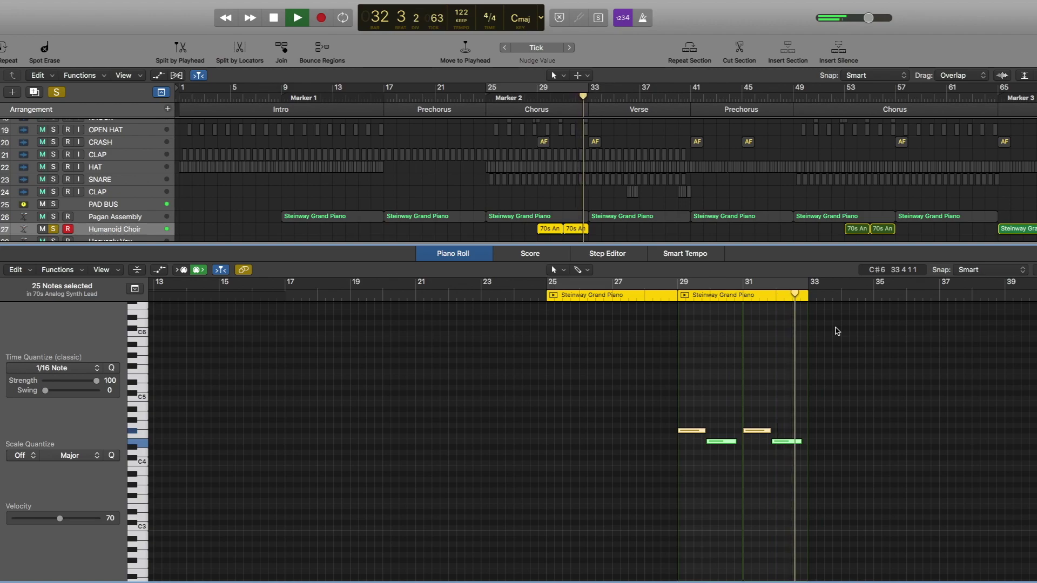
key("space")
key("e")
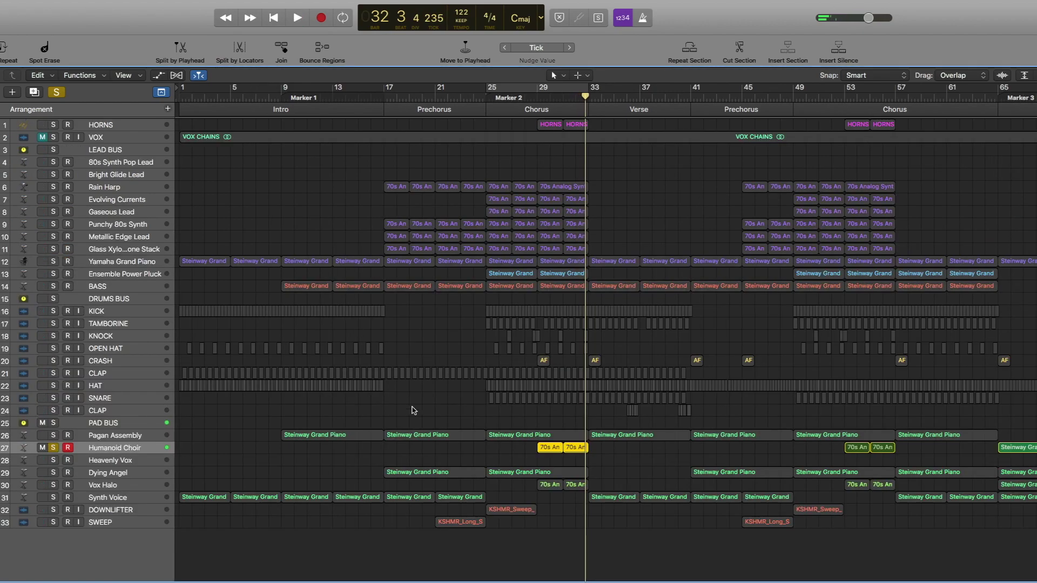
key("y")
key("v")
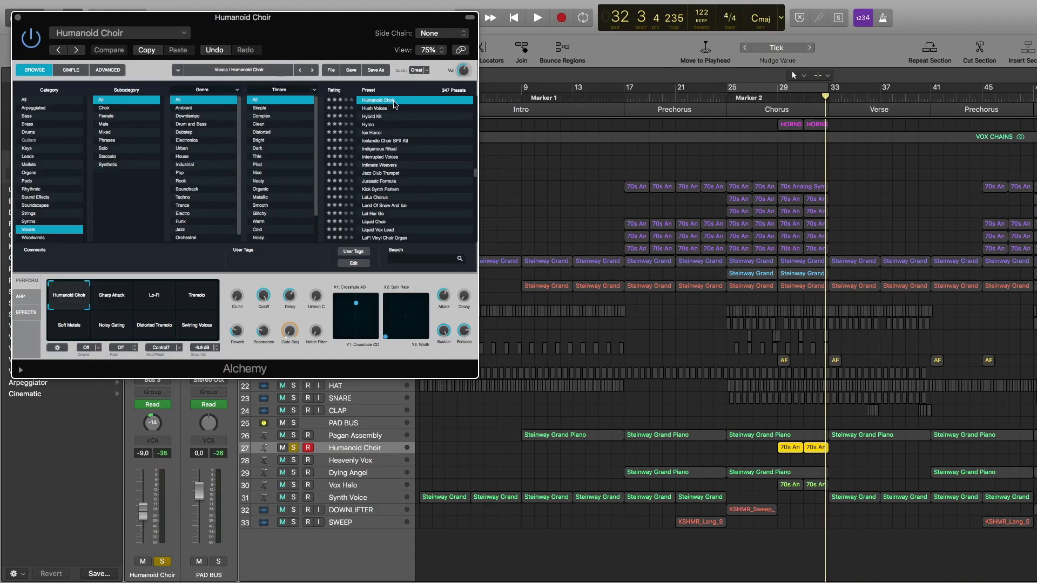
key("v")
Check Vox Halo's Channel EQ, hide the library and inspector, and return to bar 29
left_click(336, 488)
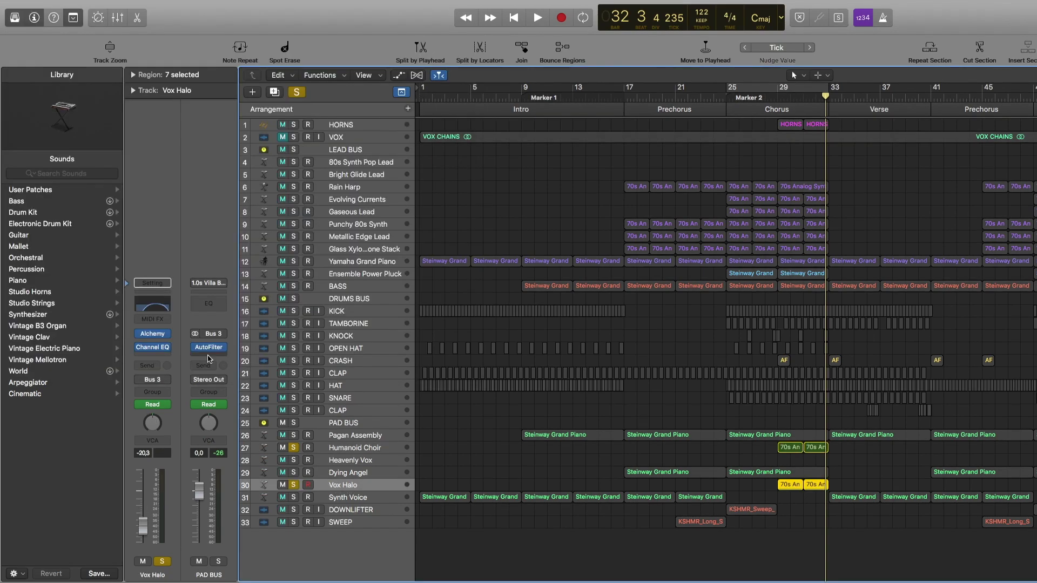
left_click(156, 311)
left_click(18, 21)
key("y")
key("i")
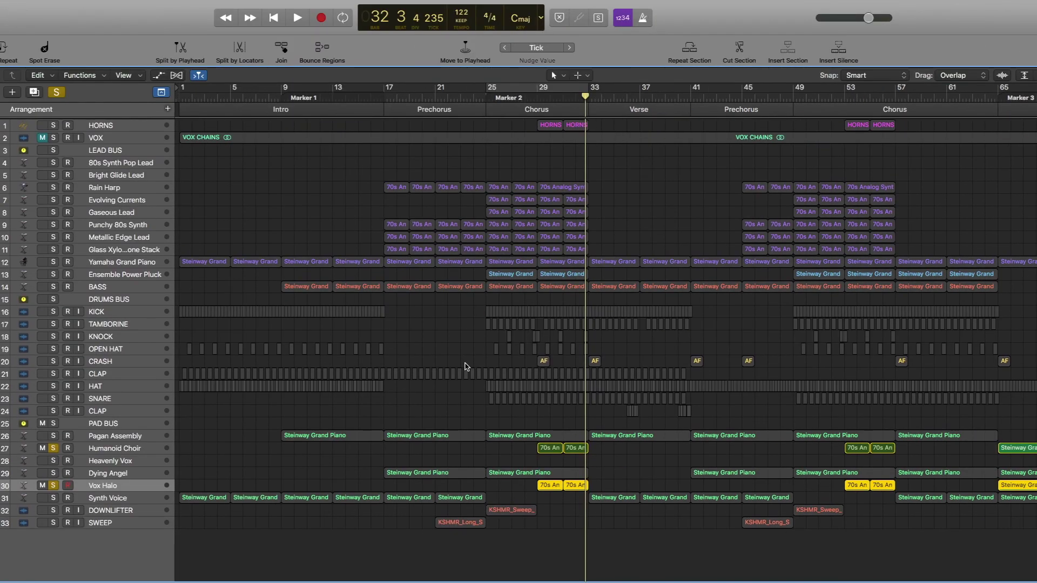
left_click(536, 94)
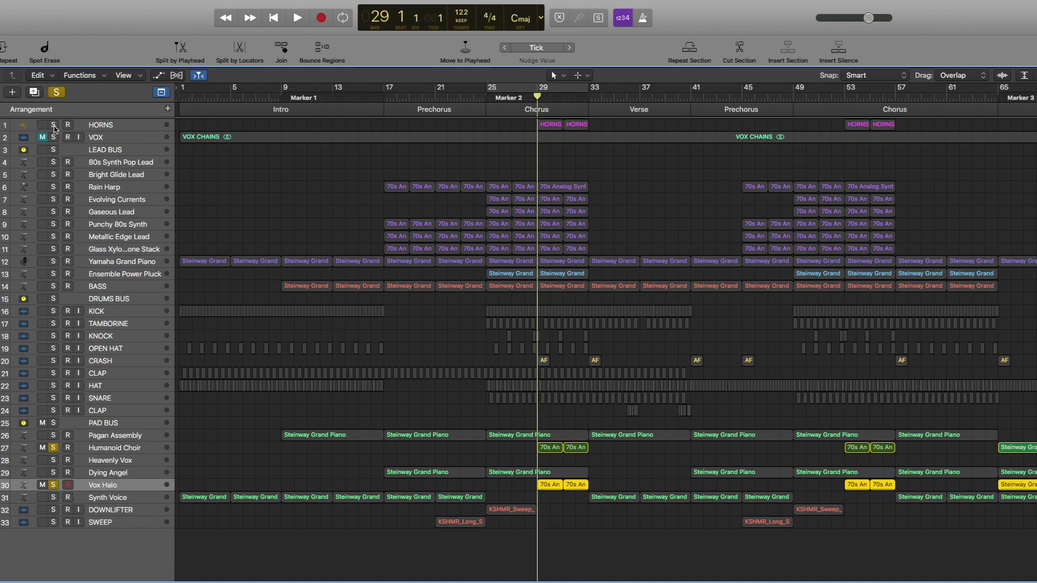
Solo HORNS and loop-play bars 29 to 33
left_click(53, 125)
left_click(102, 128)
left_click_drag(537, 90, 589, 90)
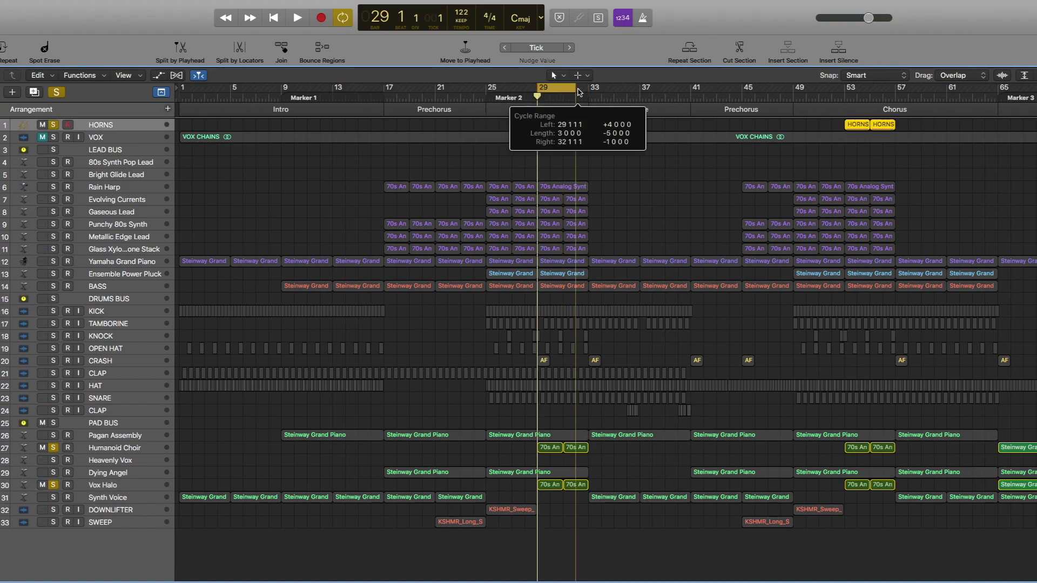
key("y")
key("i")
key("space")
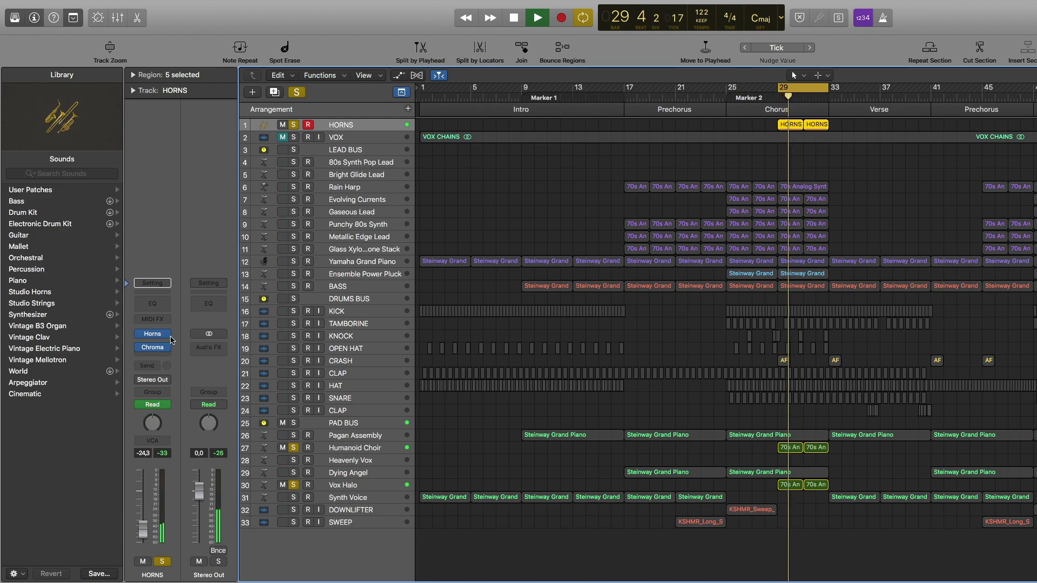
Check the horns' Studio Horns instrument and ChromaVerb reverb, then play from bar 25
left_click(153, 334)
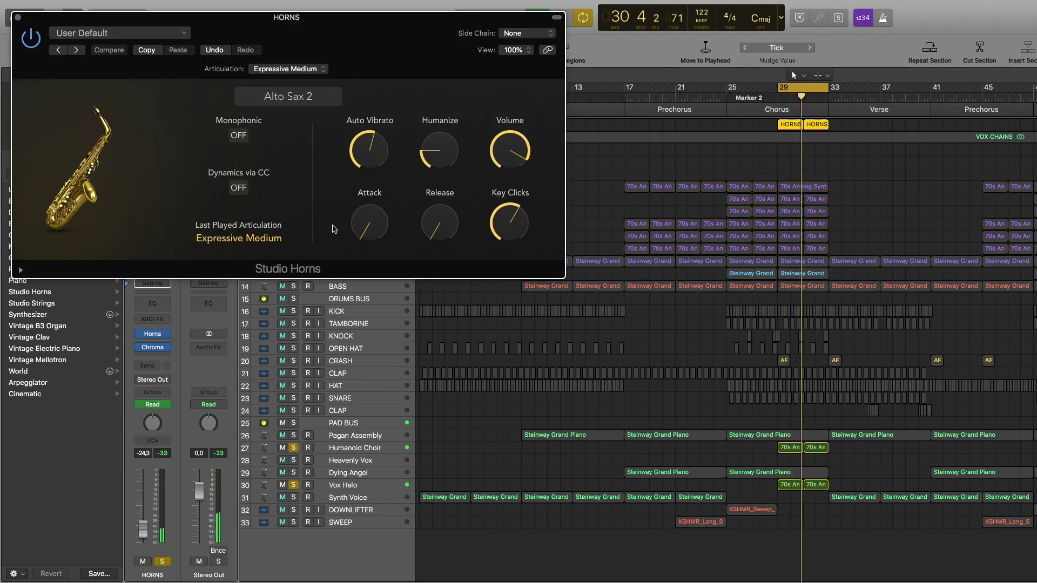
left_click(17, 18)
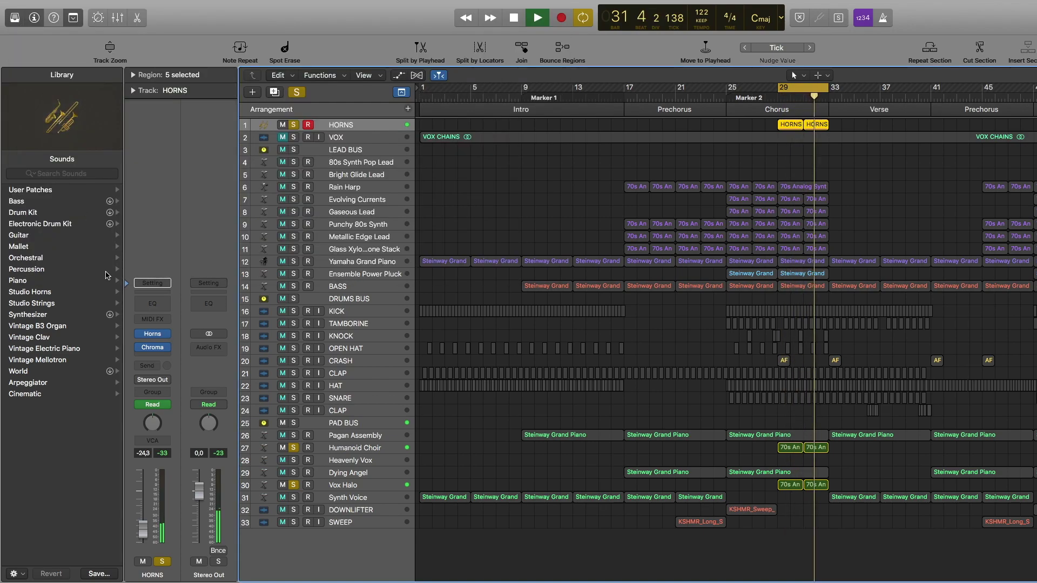
left_click(153, 347)
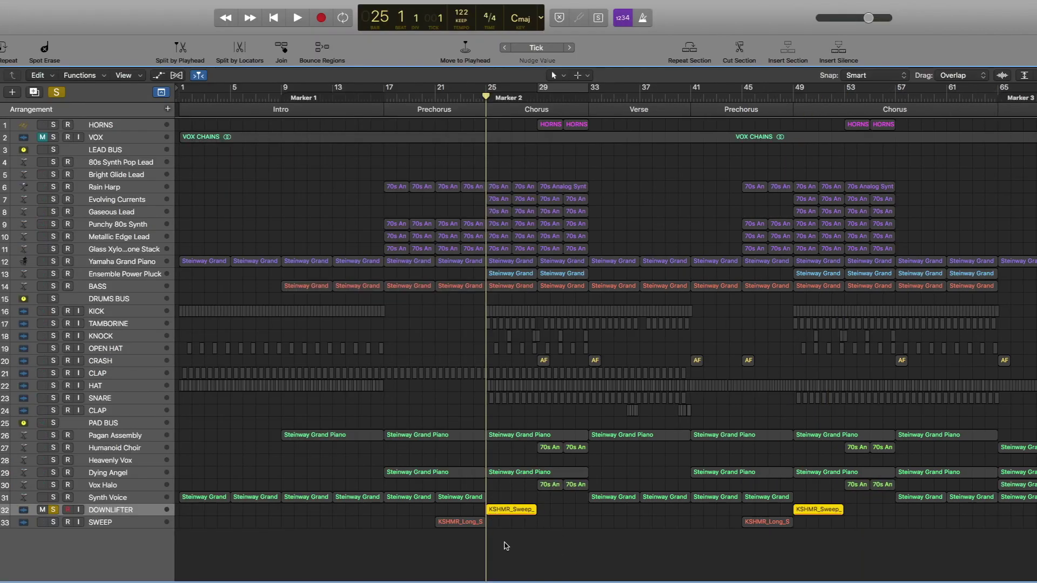
key("space")
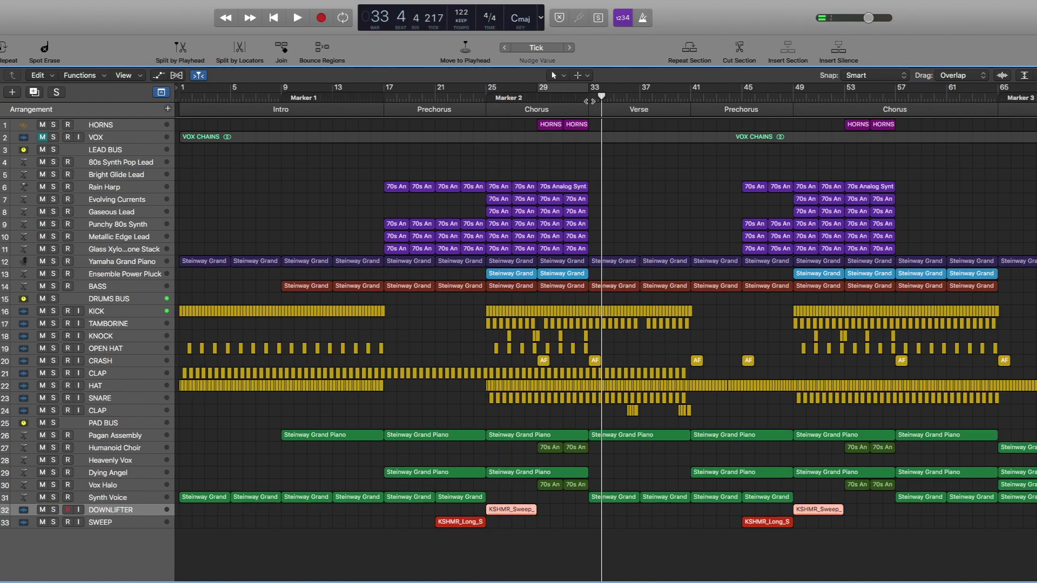
left_click(589, 100)
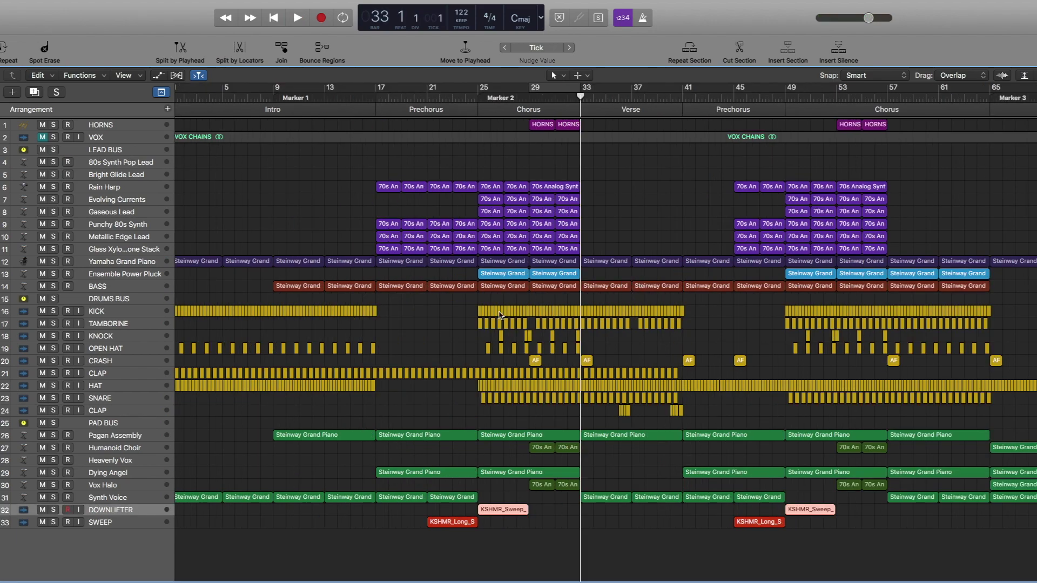
scroll(312, 306, "left", 1)
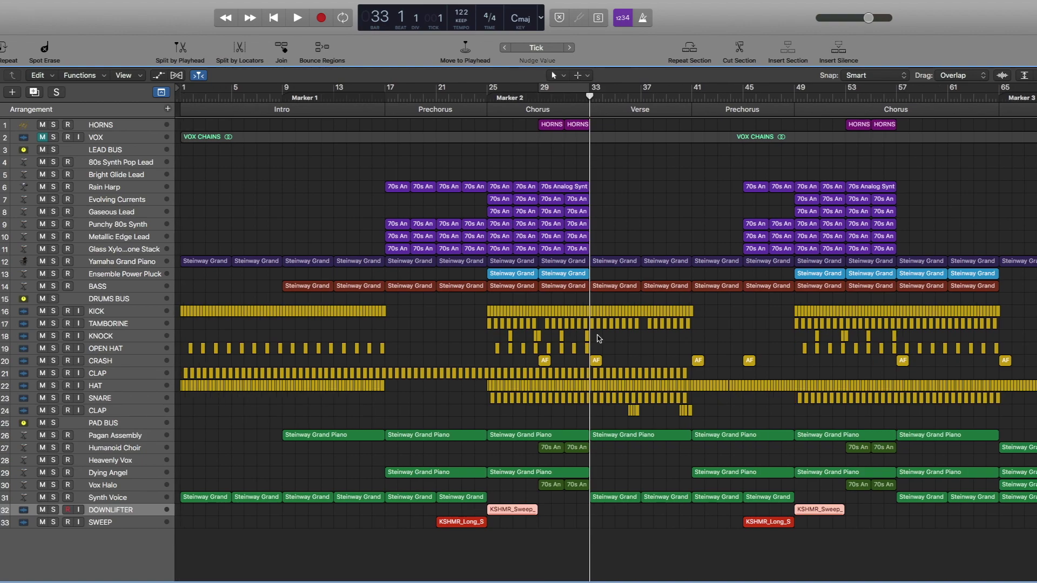
Play the DRUMS BUS soloed from bar 33, add CLAP, then stop and clear solos
left_click(53, 299)
key("space")
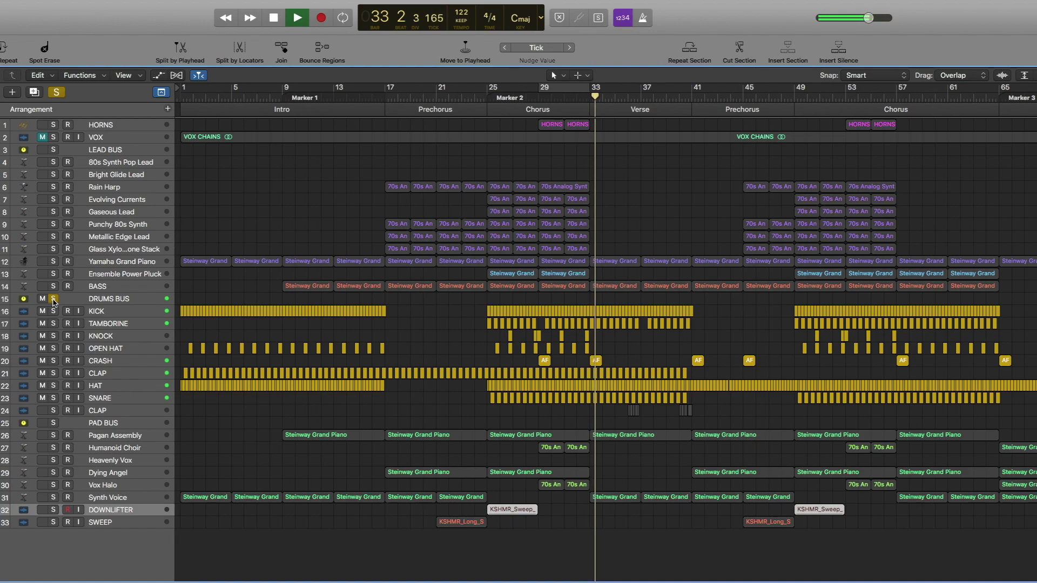
left_click(53, 410)
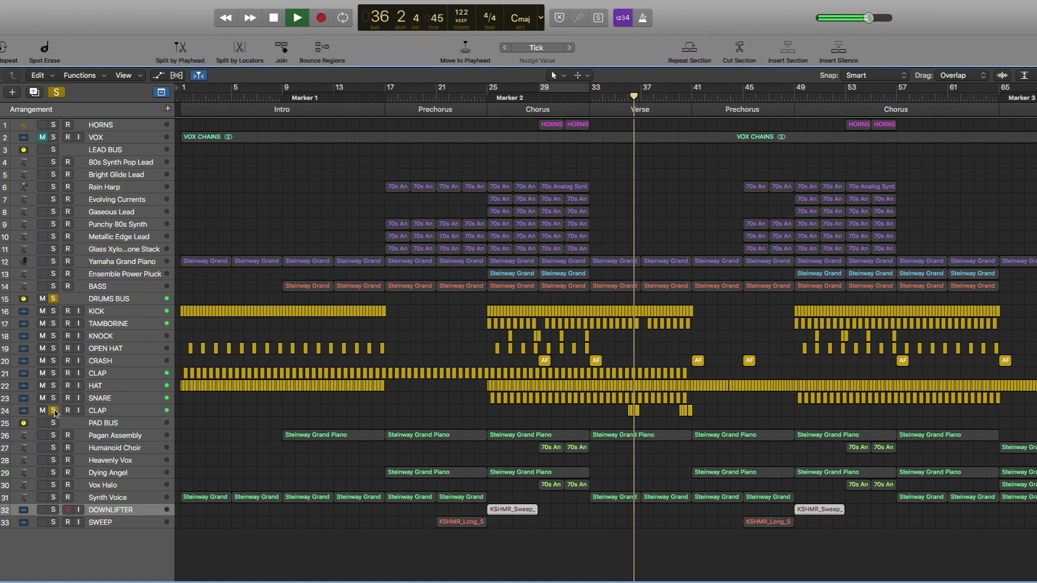
key("space")
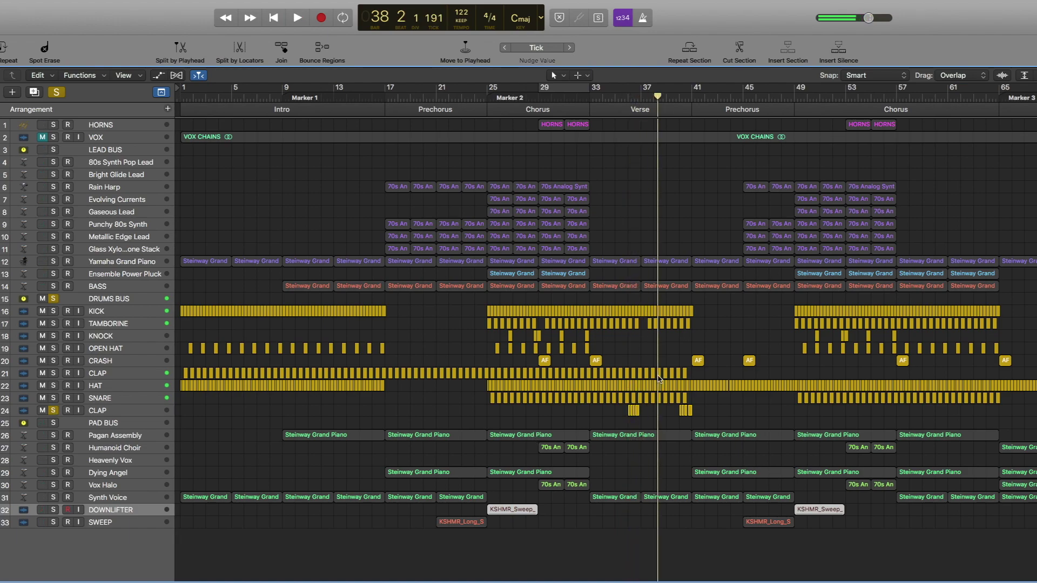
left_click(626, 99)
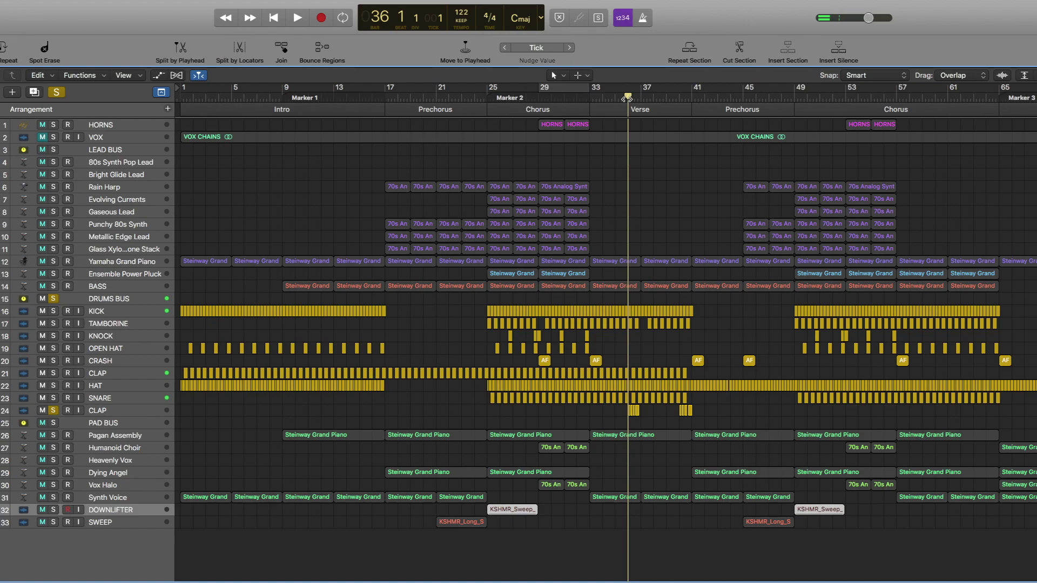
key("ctrl+alt+super+s")
Solo CLAP alone and loop its fill over bars 36 to about 38.5
left_click(54, 411)
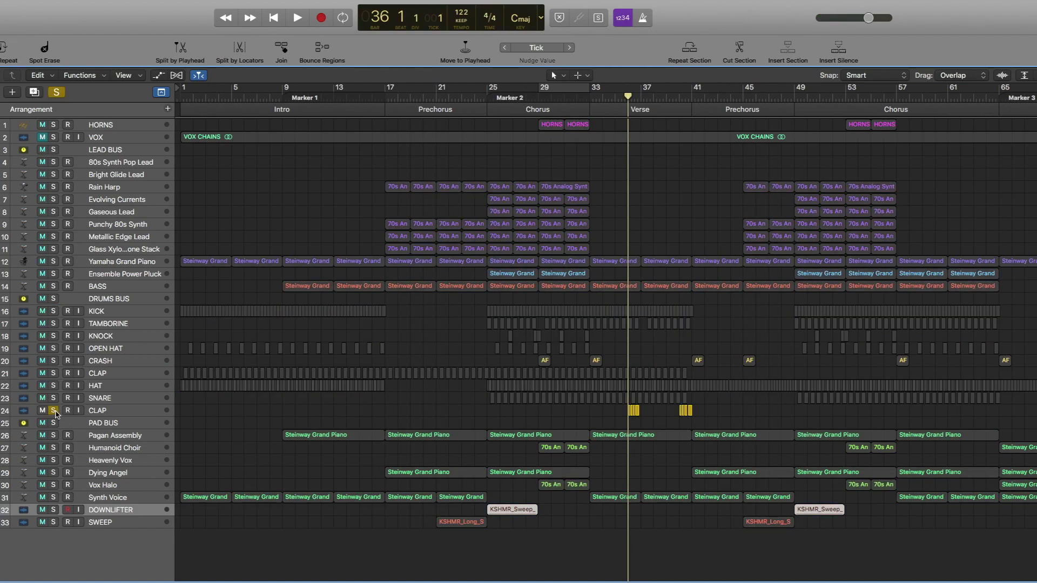
left_click(103, 414)
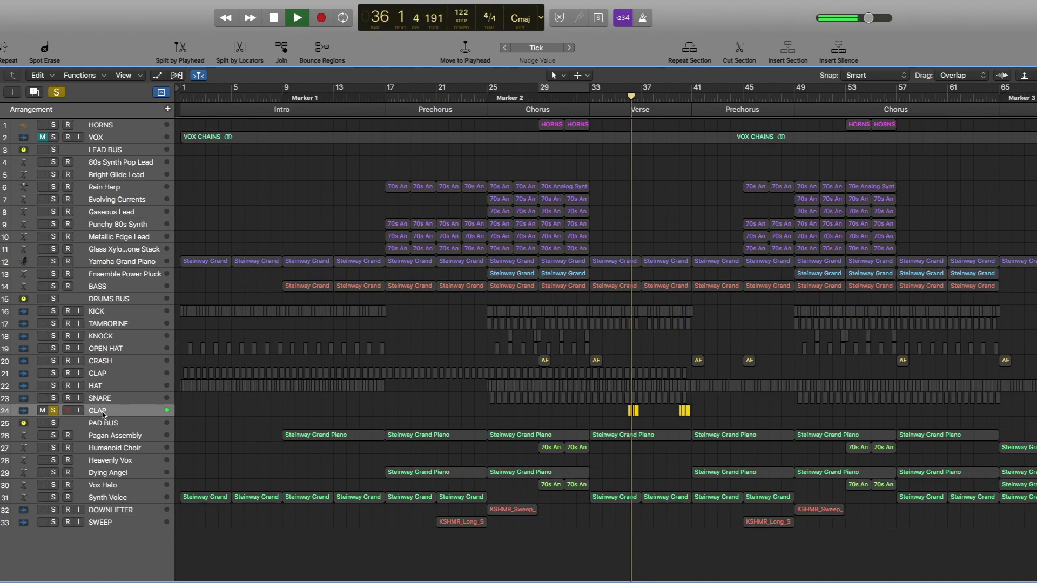
key("space")
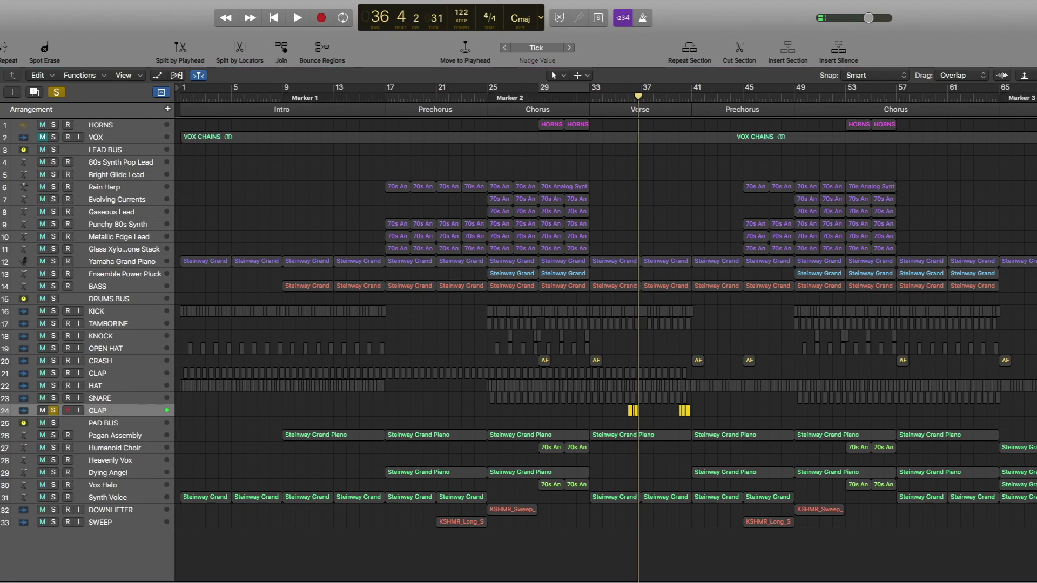
scroll(625, 167, "up", 8)
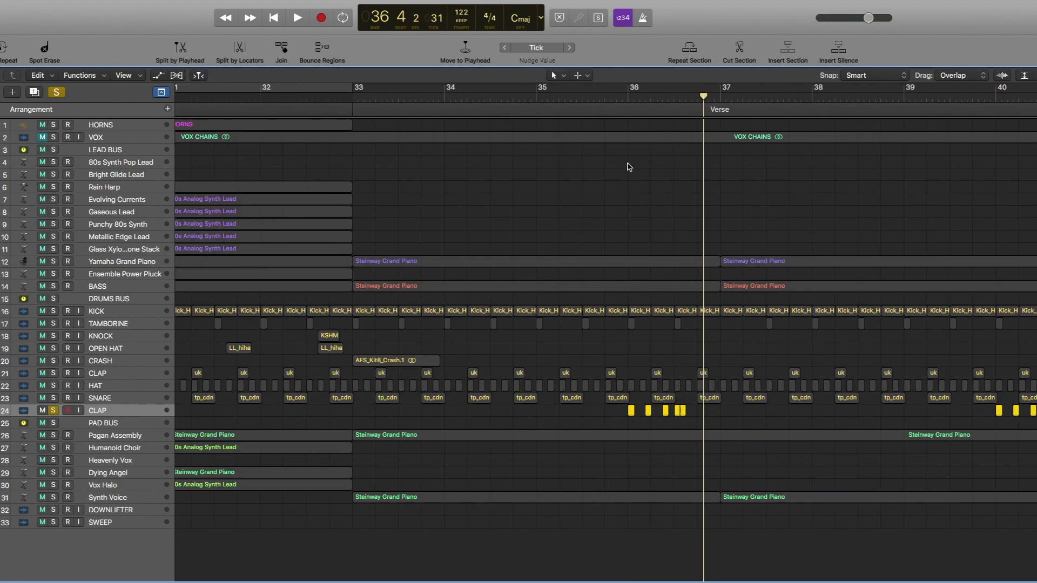
left_click(626, 100)
left_click_drag(628, 93, 857, 94)
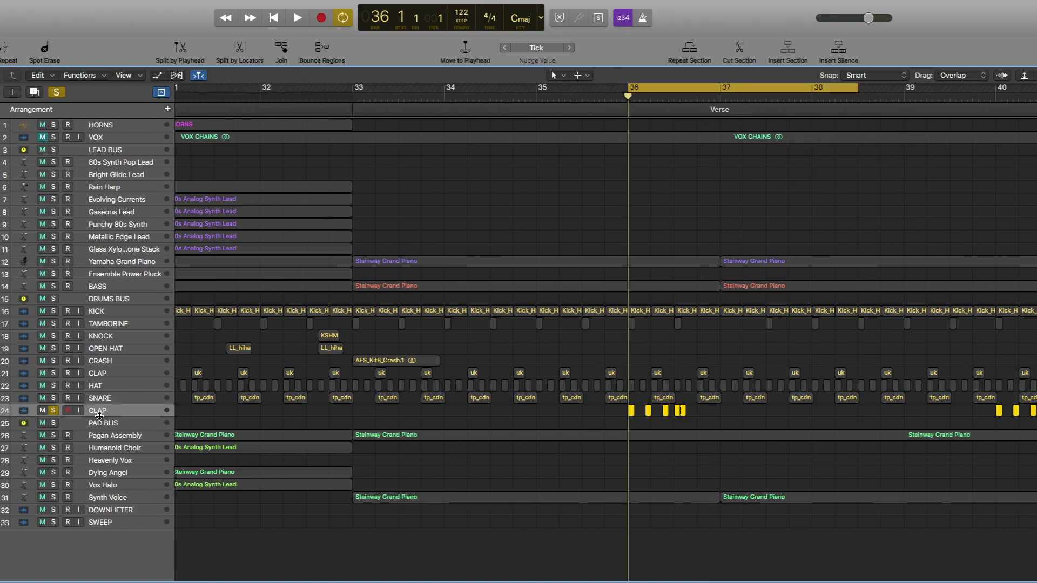
key("space")
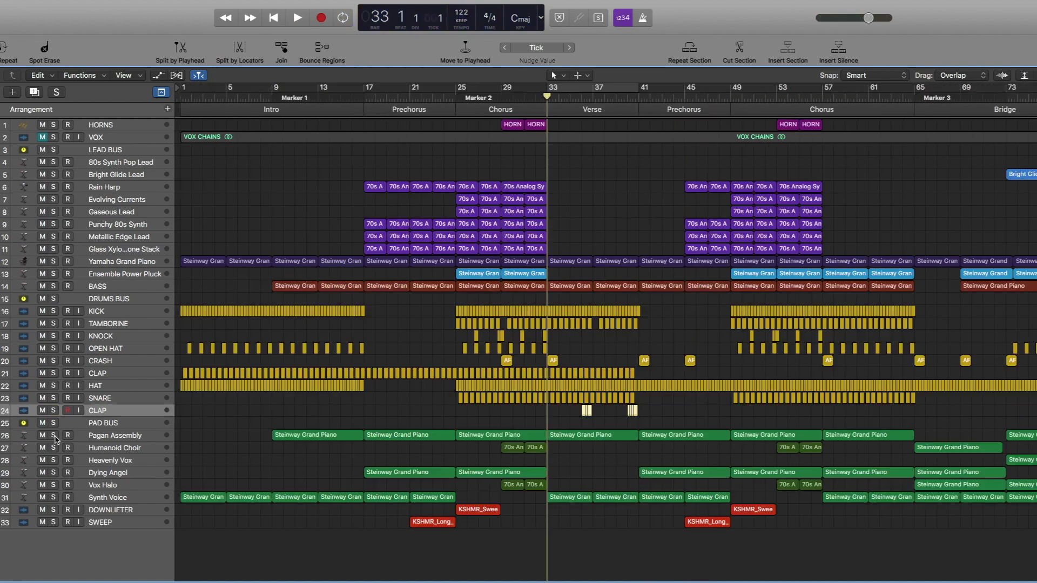
Play Pagan Assembly and Synth Voice soloed from bar 33, then replay the full unsoloed mix
left_click(53, 435)
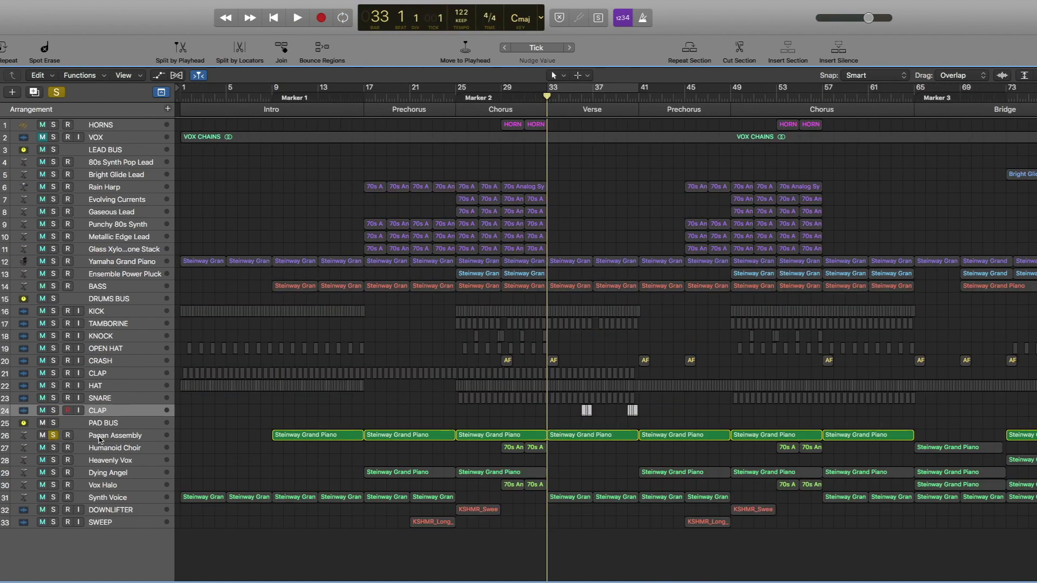
left_click(101, 440)
left_click(53, 497)
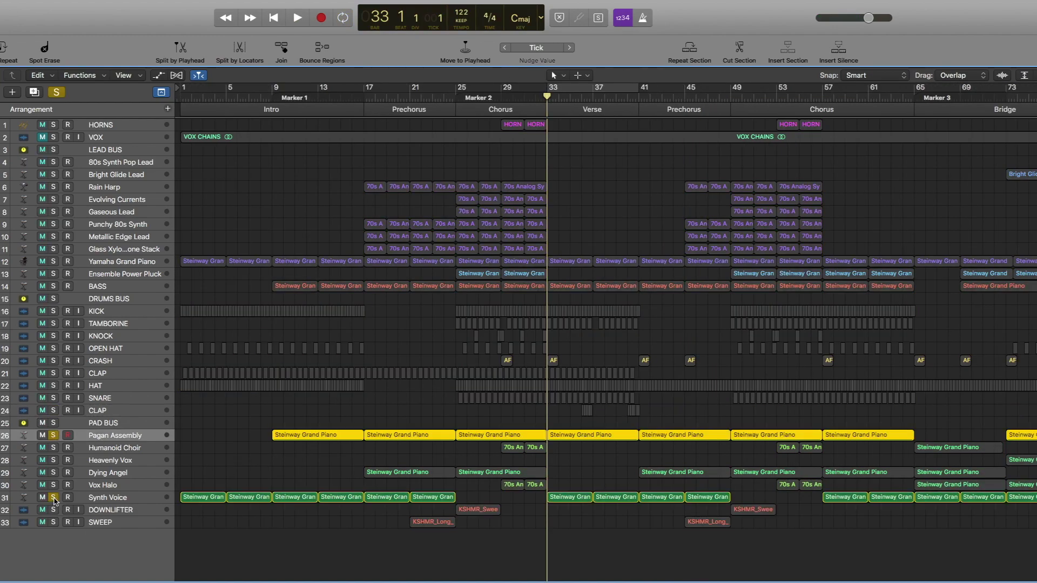
key("space")
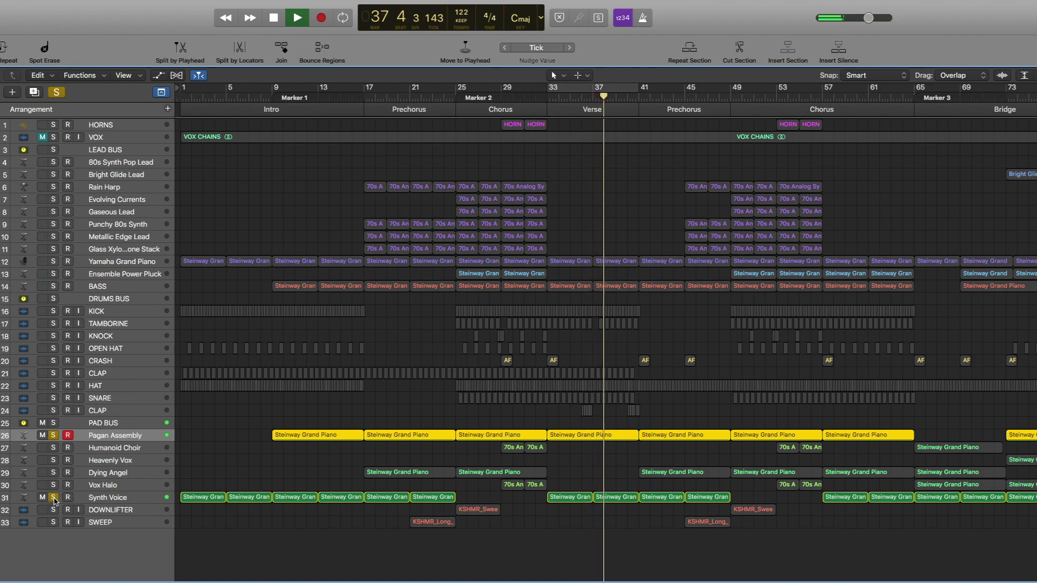
key("space")
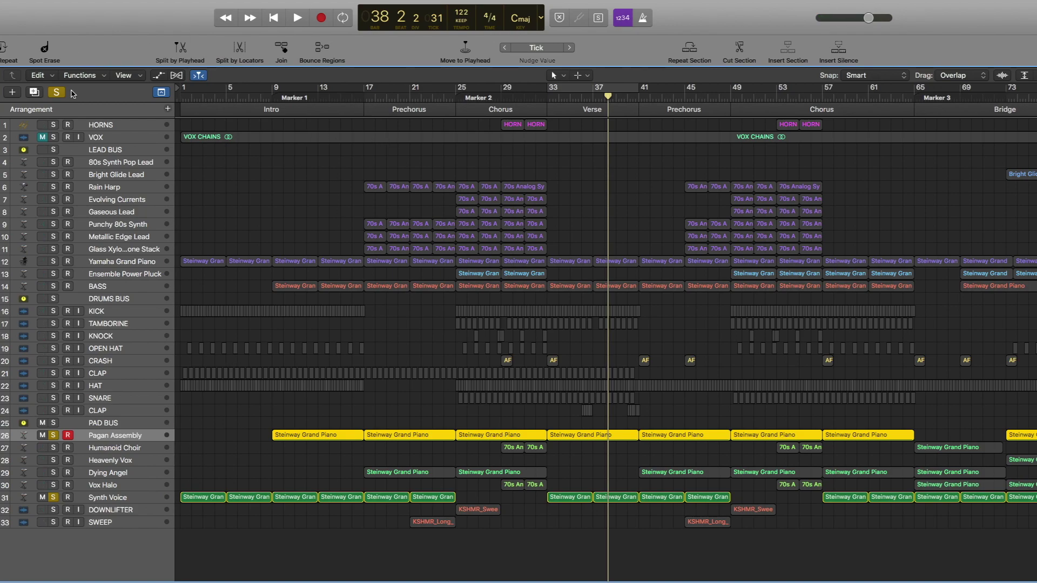
left_click(57, 93)
key("space")
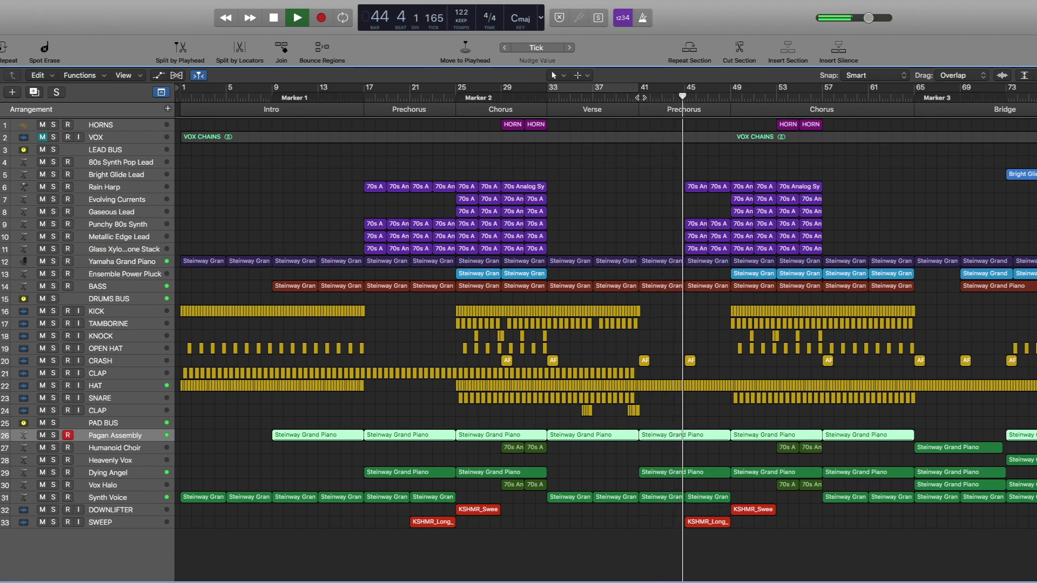
Stop playback, select the Vox Halo 70s A region and move the playhead to bar 57
key("space")
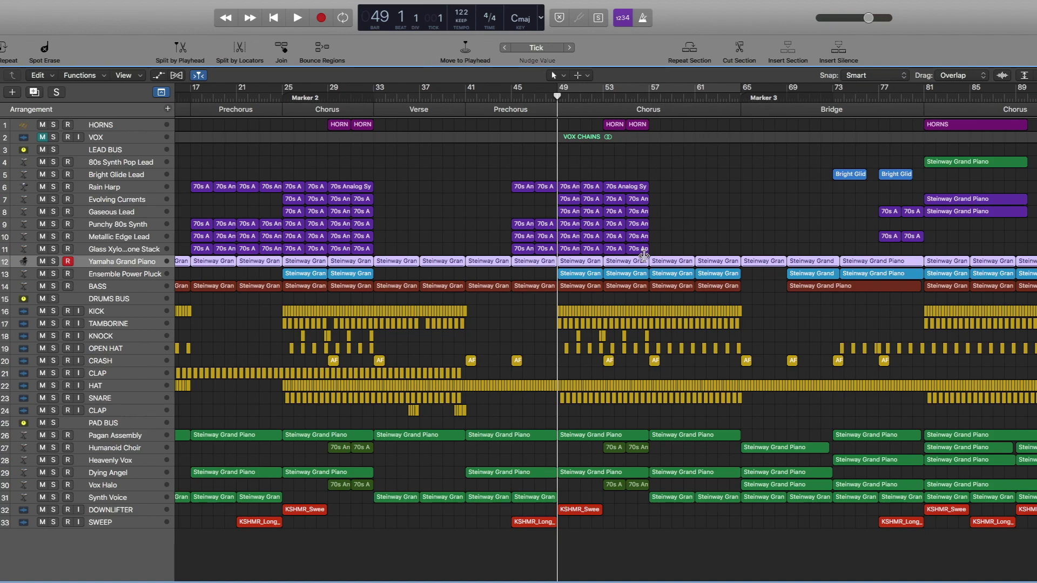
left_click(614, 484)
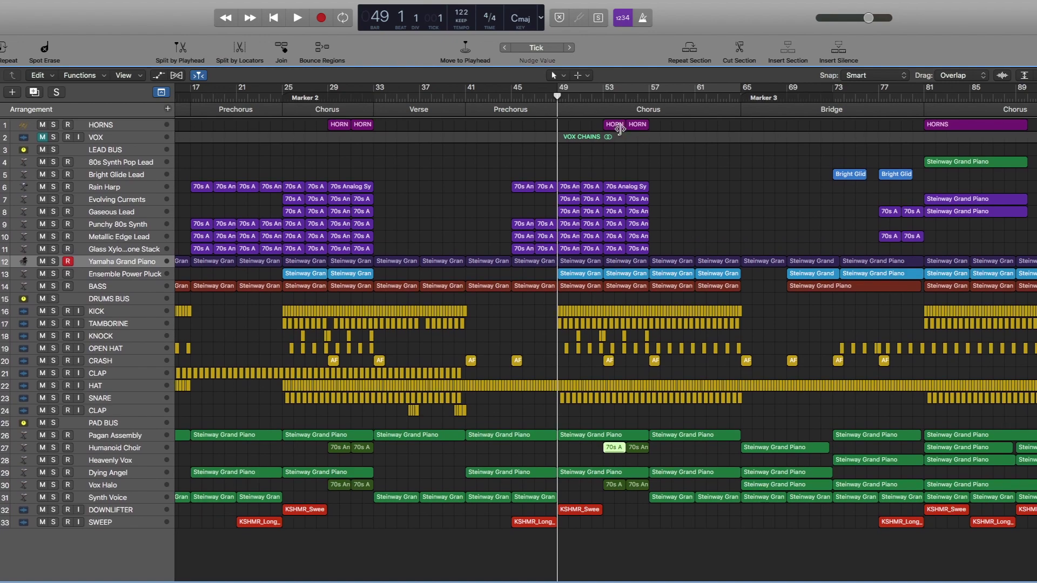
left_click(651, 95)
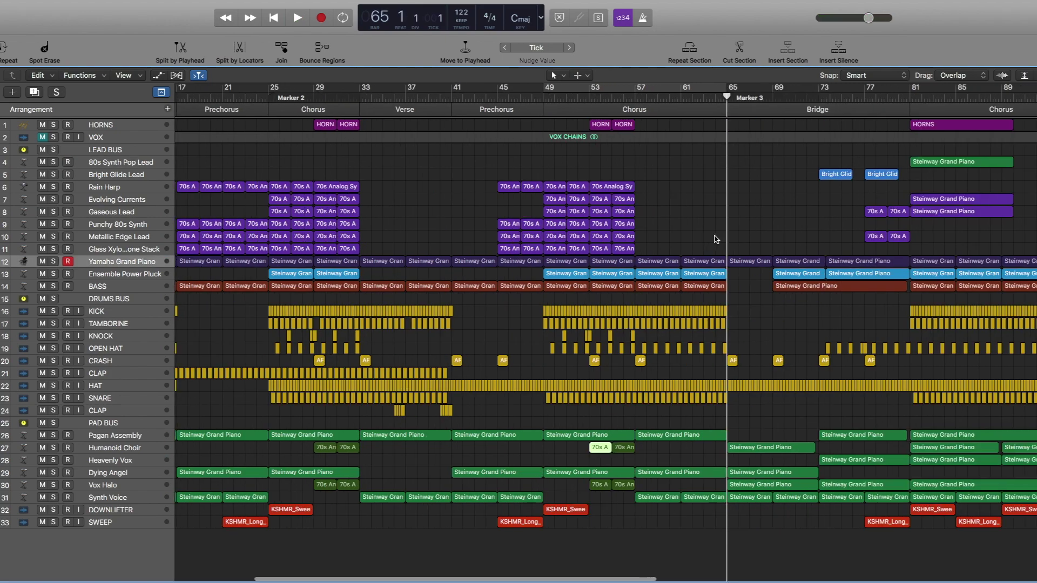
Play the bridge from bar 65 with Yamaha Grand Piano soloed, then unsolo it
scroll(716, 239, "right", 5)
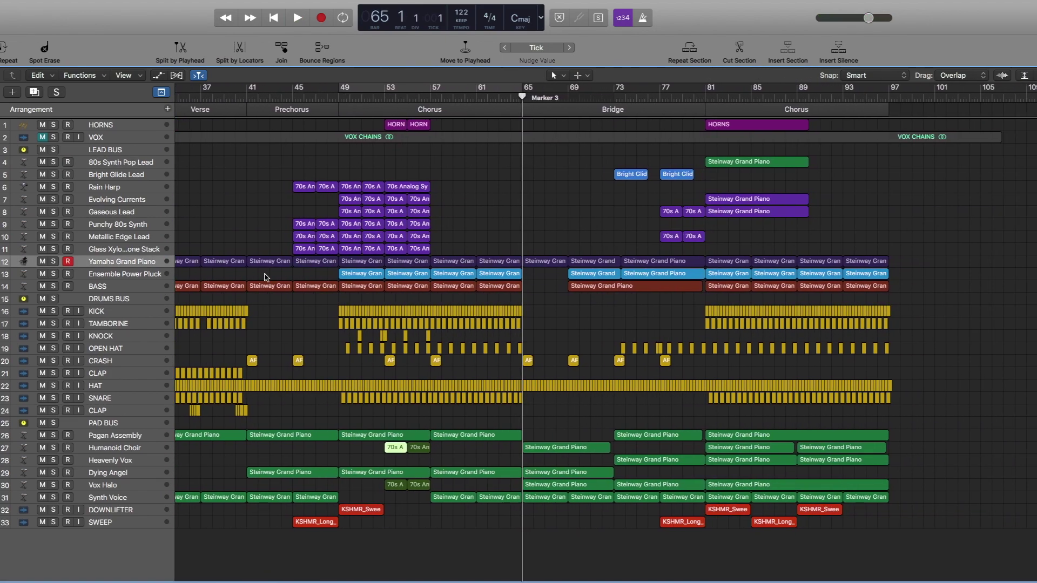
left_click(52, 262)
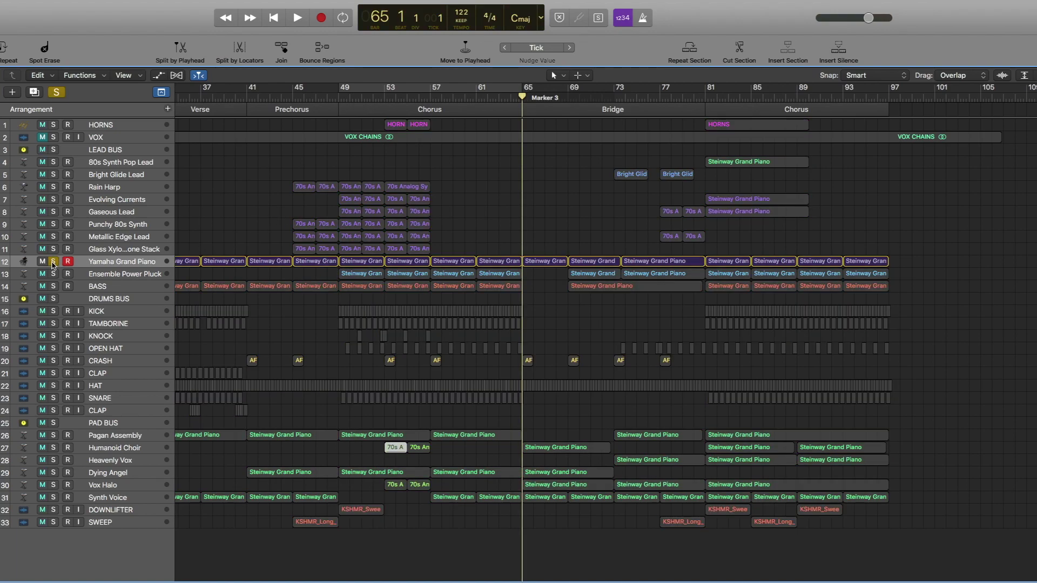
key("space")
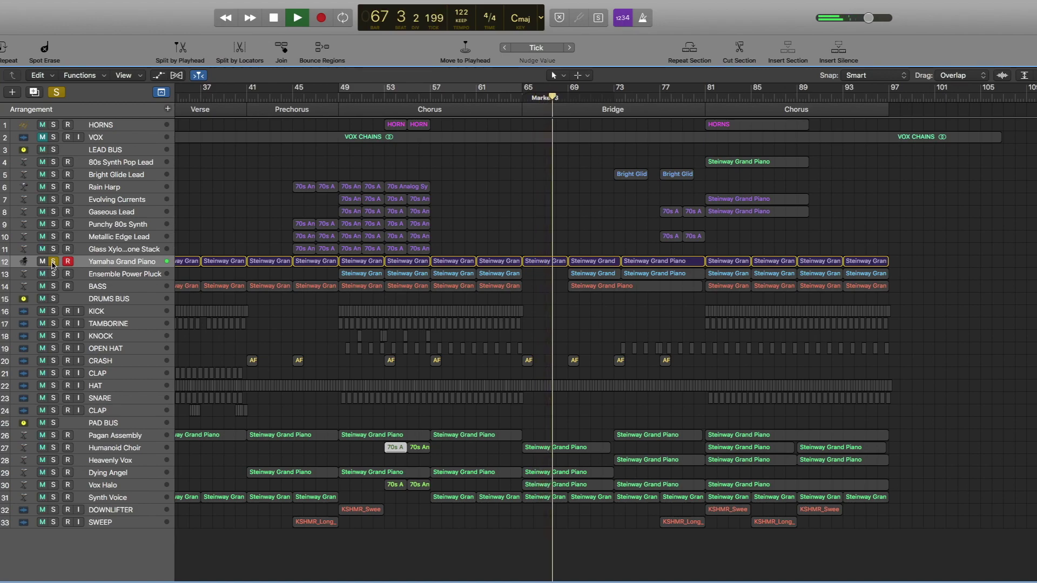
key("space")
left_click(53, 261)
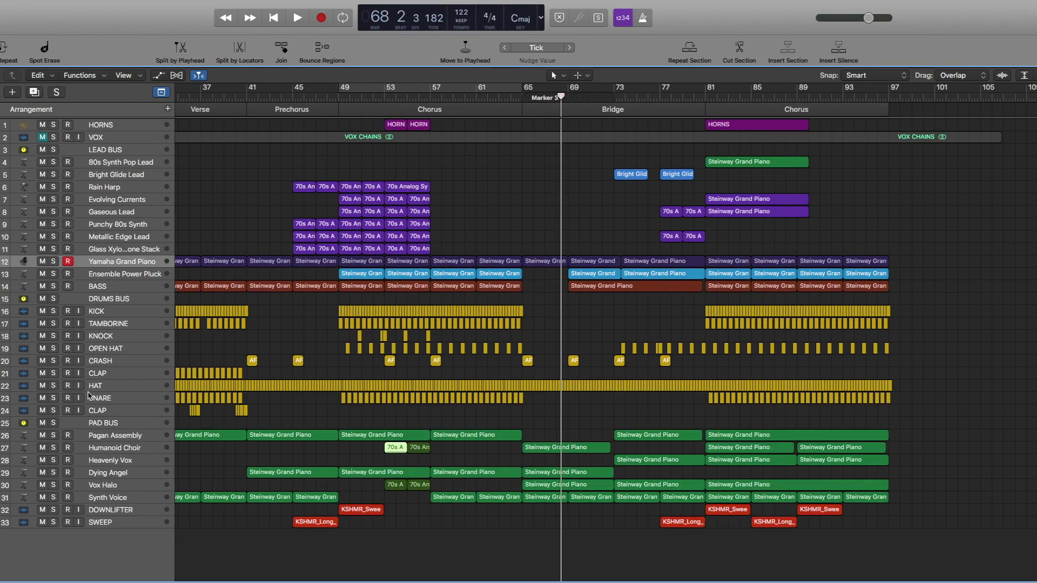
Play the HAT alone from bar 65, then stop and clear all solos
left_click(53, 385)
key("space")
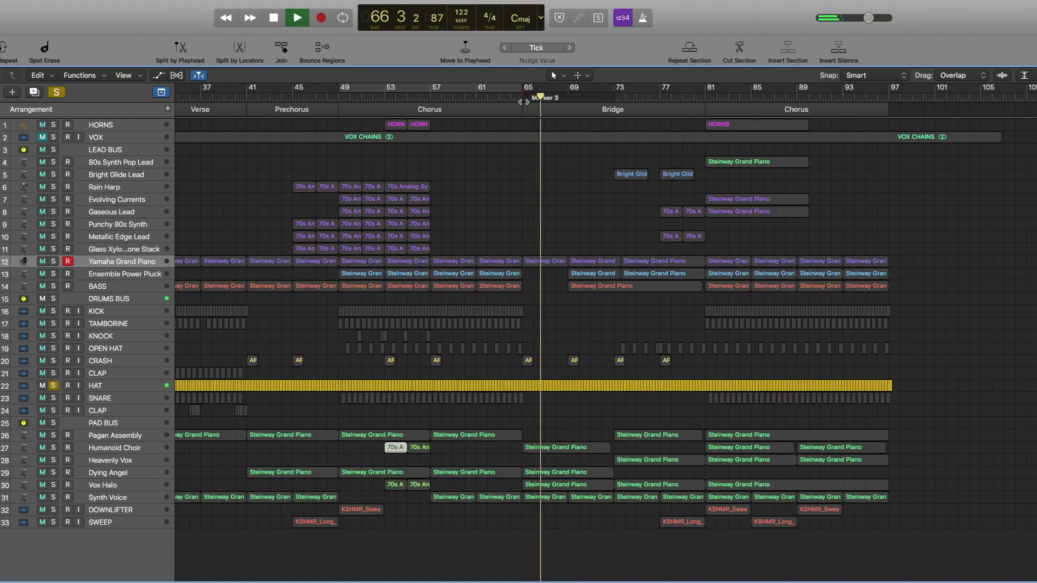
key("space")
key("ctrl+alt+super+s")
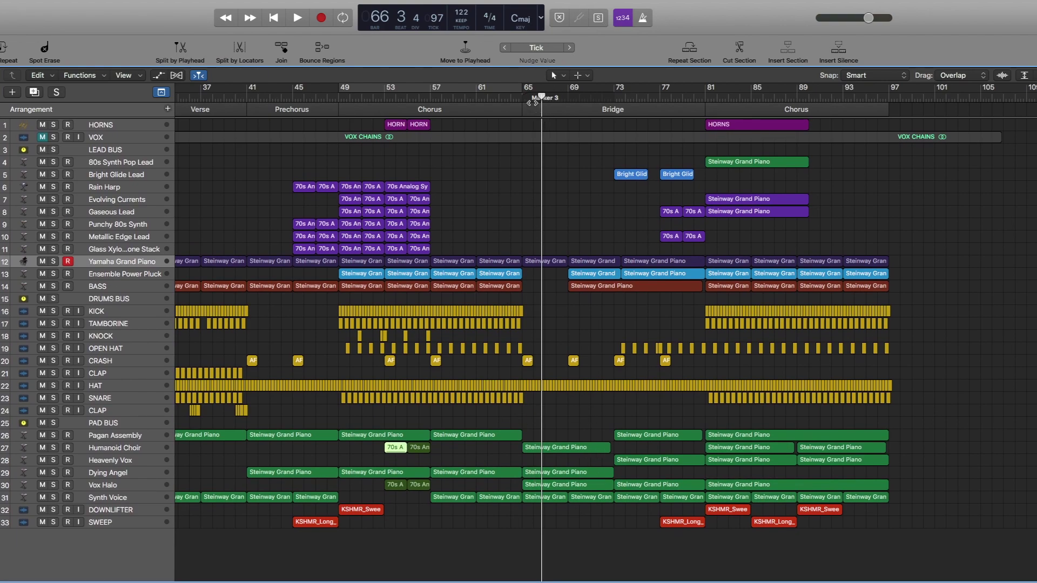
From bar 65, show the PAD BUS automation lanes and move the AutoFilter window aside
left_click(521, 98)
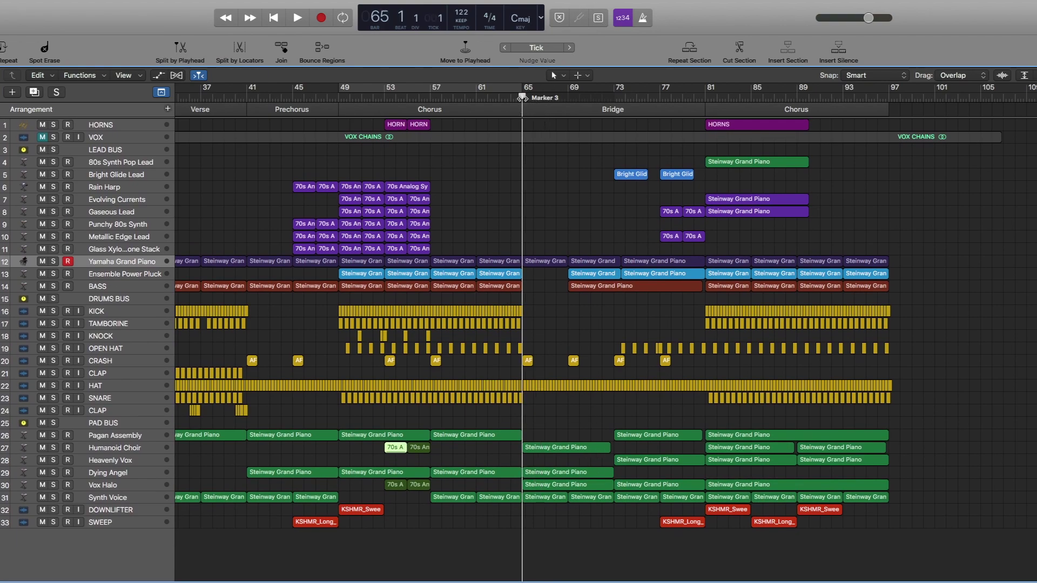
left_click(107, 426)
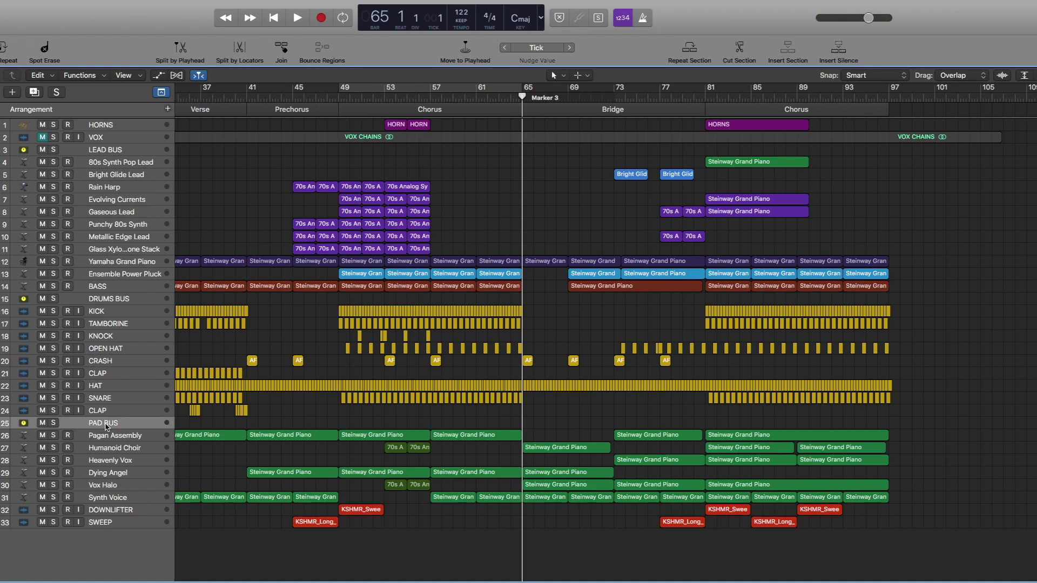
key("a")
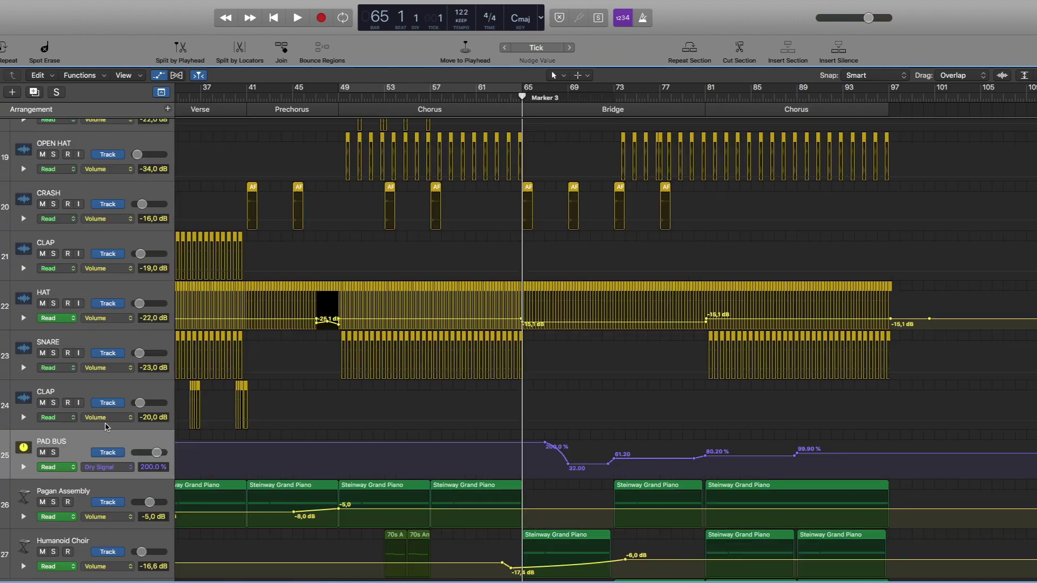
scroll(605, 455, "down", 5)
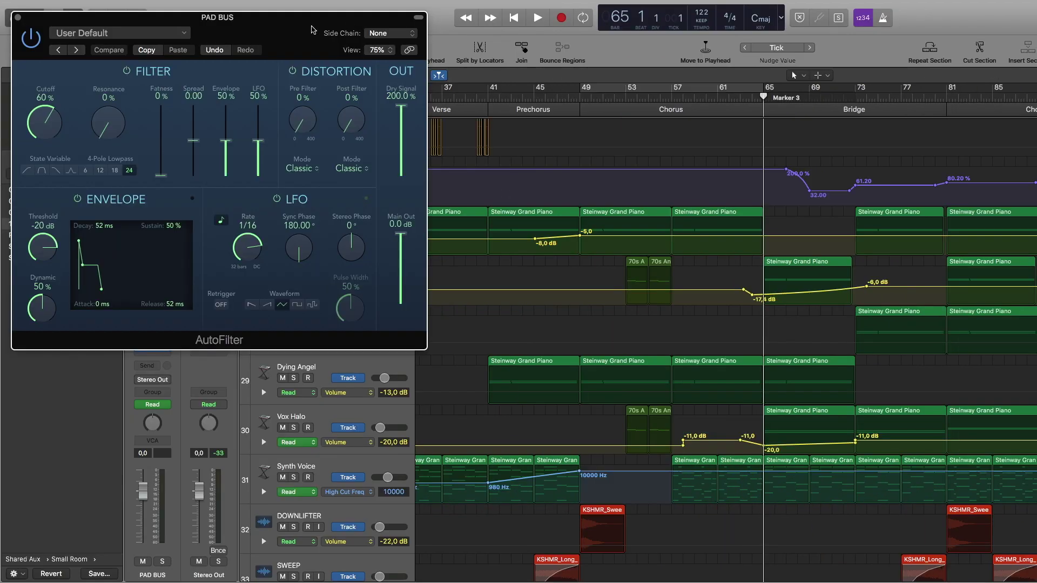
left_click_drag(283, 38, 360, 38)
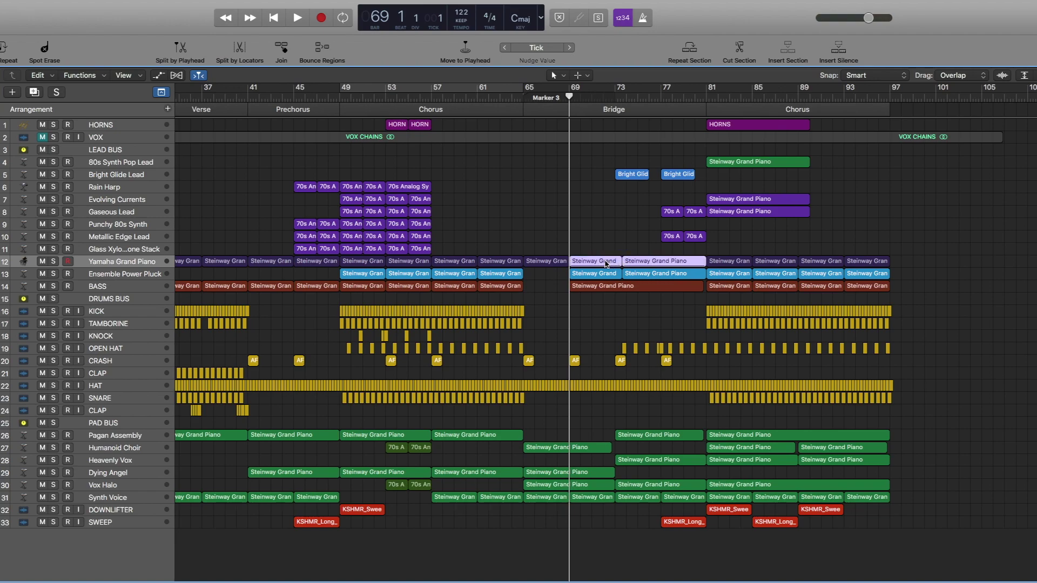
Open the bridge piano region's notes and play it soloed from bar 69
double_click(606, 264)
key("ctrl+s")
key("space")
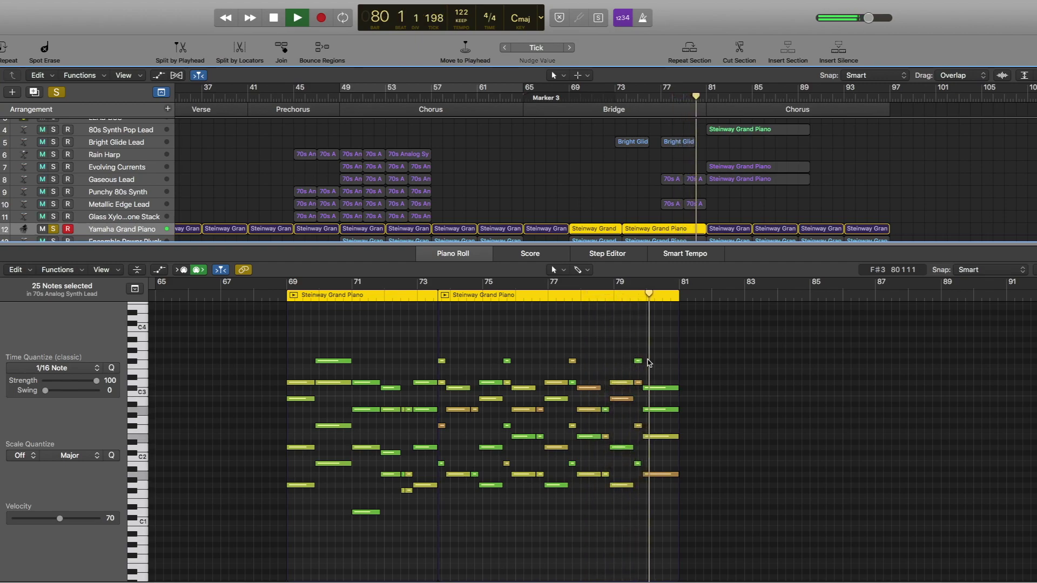
key("space")
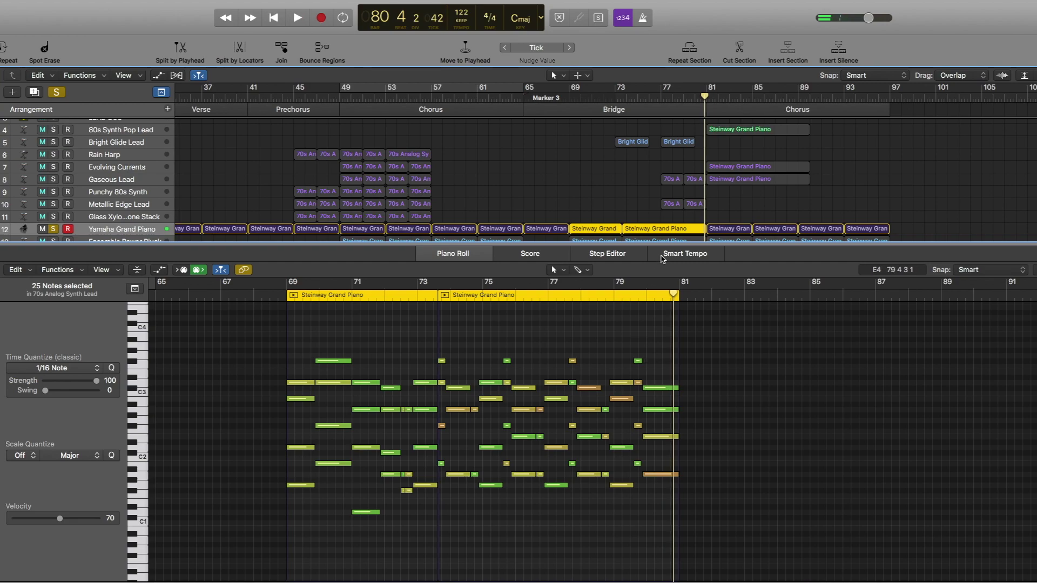
scroll(663, 199, "down", 2)
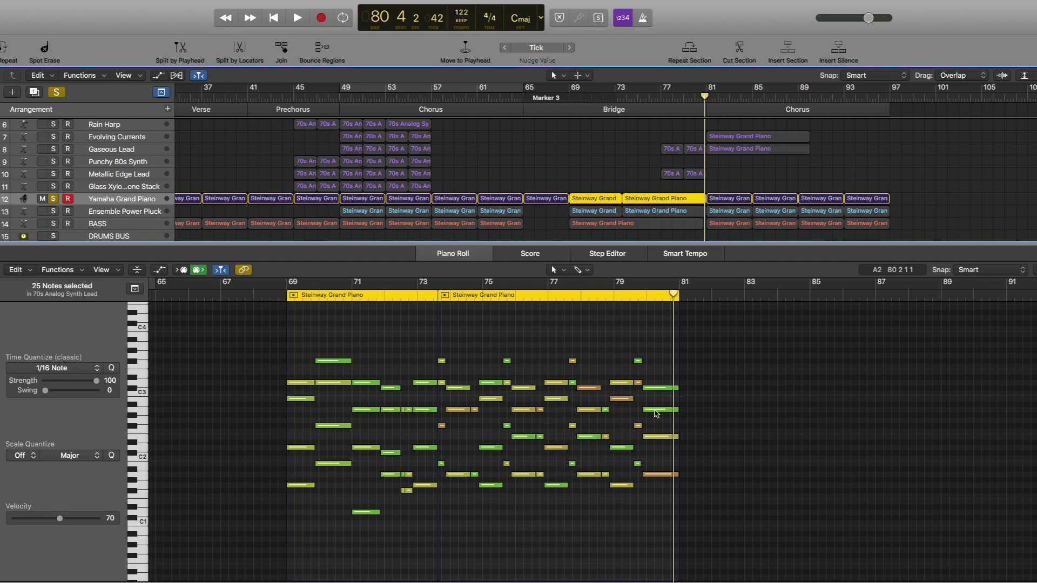
Solo Ensemble Power Pluck, then solo BASS and play it alone from bar 69
left_click(54, 212)
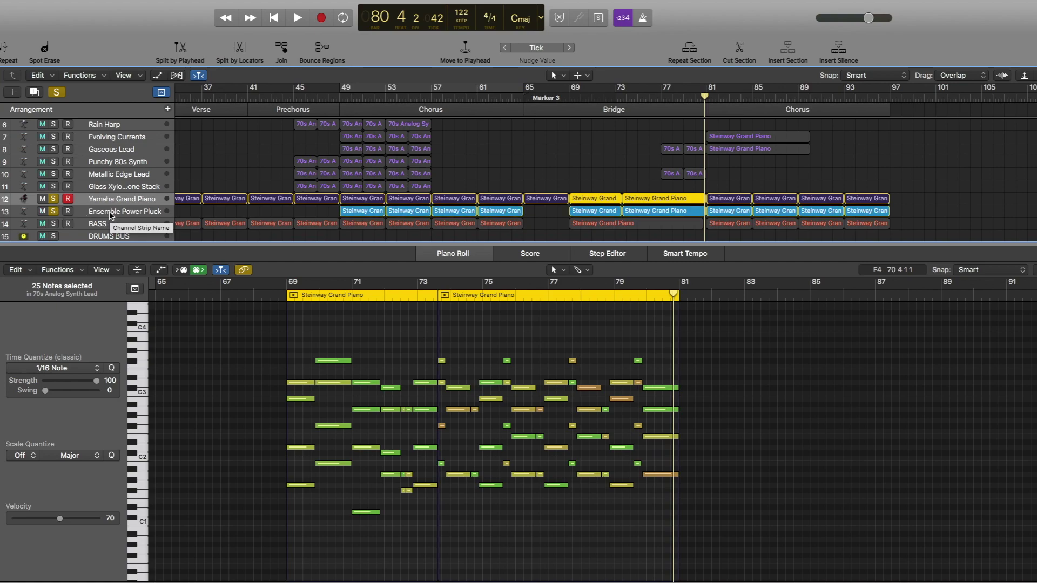
left_click(111, 213)
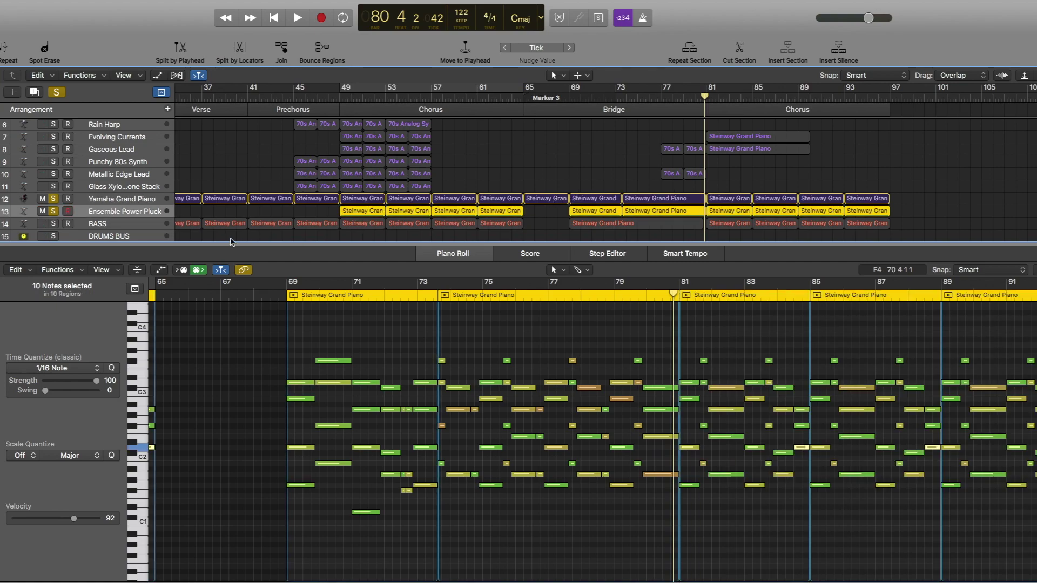
left_click(589, 223)
key("s")
key("space")
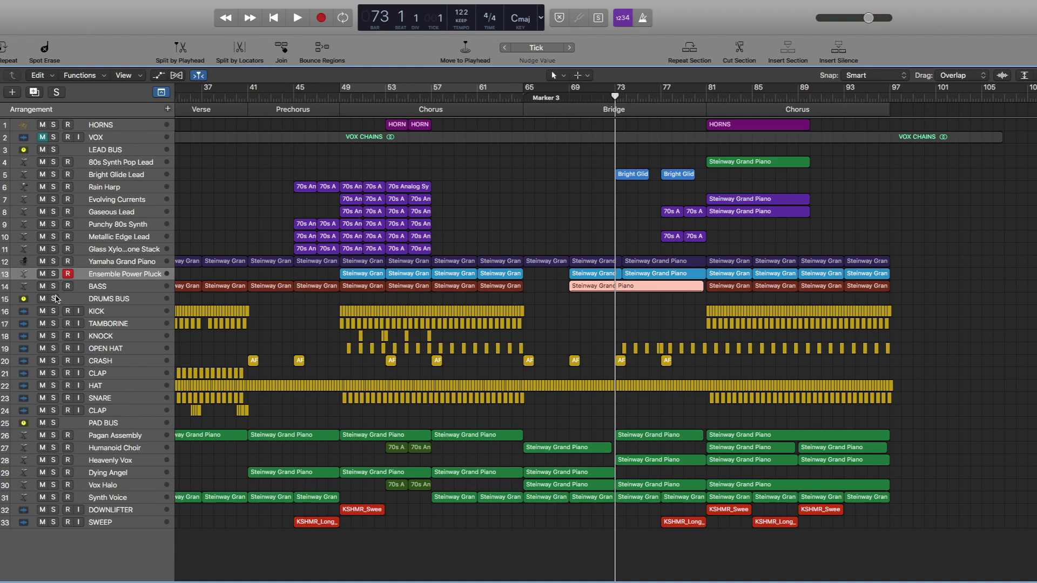
Play the DRUMS BUS alone from bar 73, then solo and play Heavenly Vox from there
left_click(54, 299)
key("space")
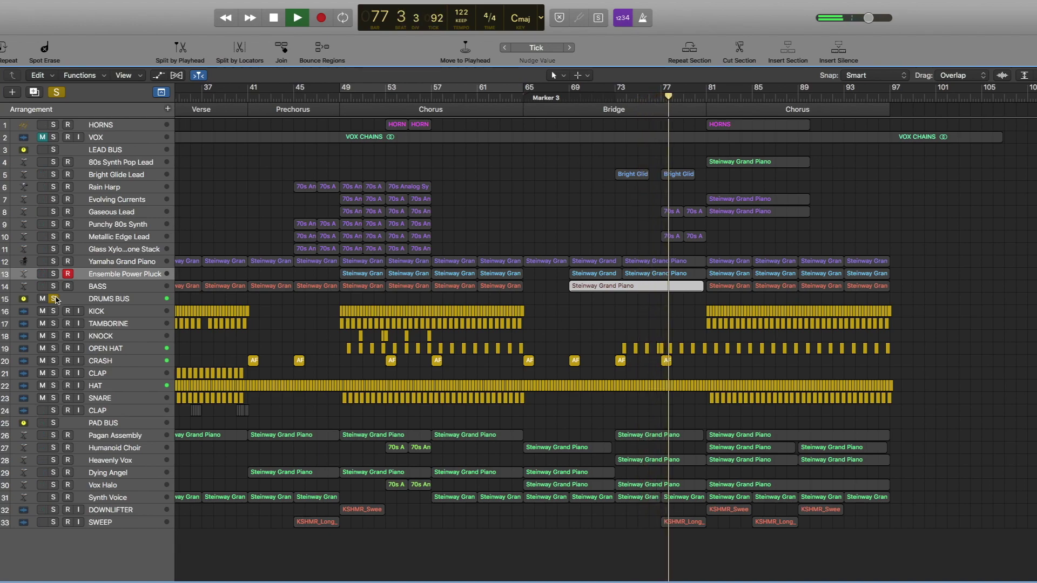
left_click(55, 300)
key("space")
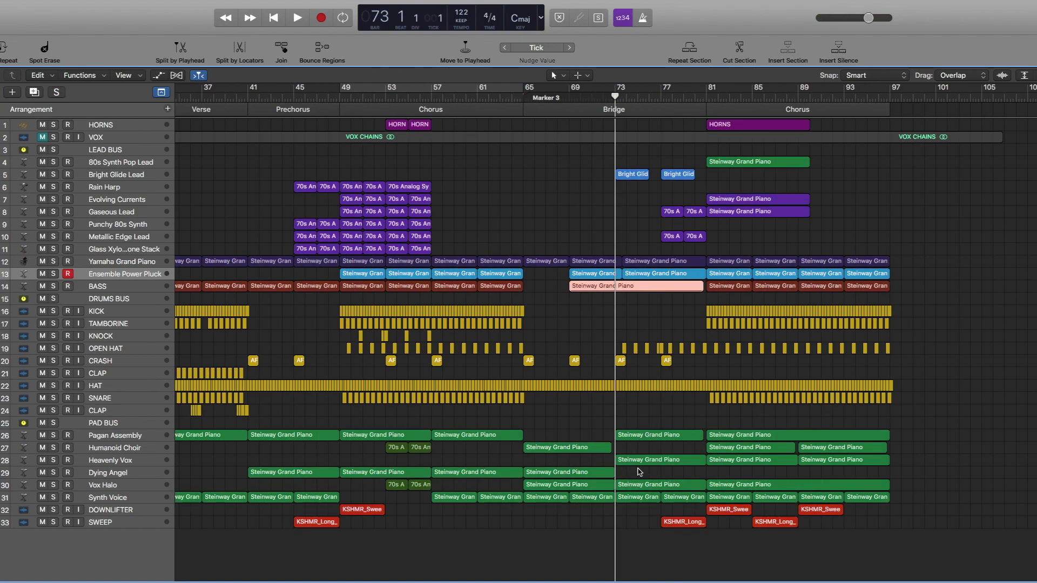
left_click(53, 461)
key("space")
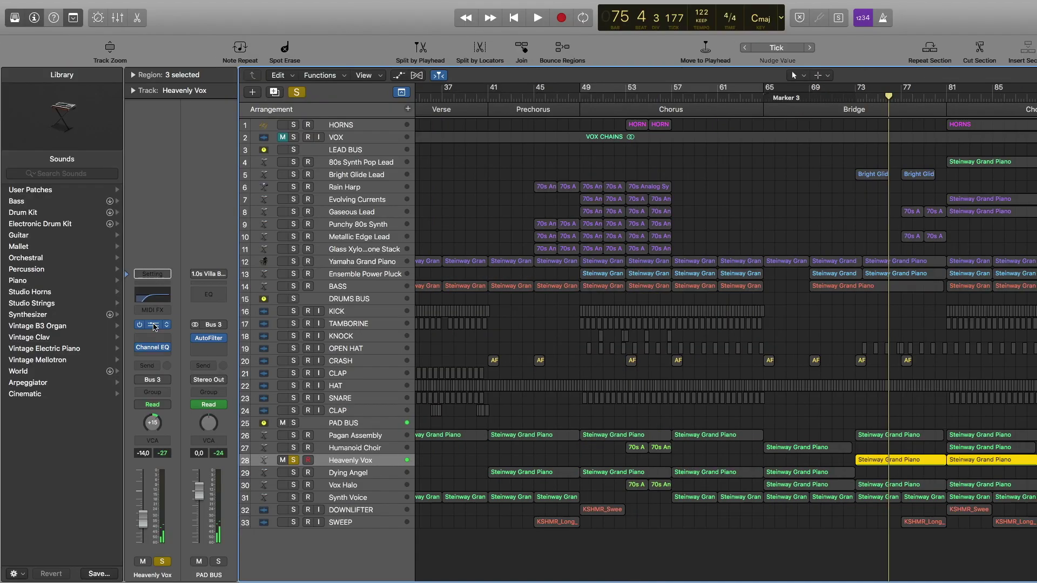
Glance at Heavenly Vox's Alchemy, then loop the bridge from bar 73 to 81
left_click(154, 325)
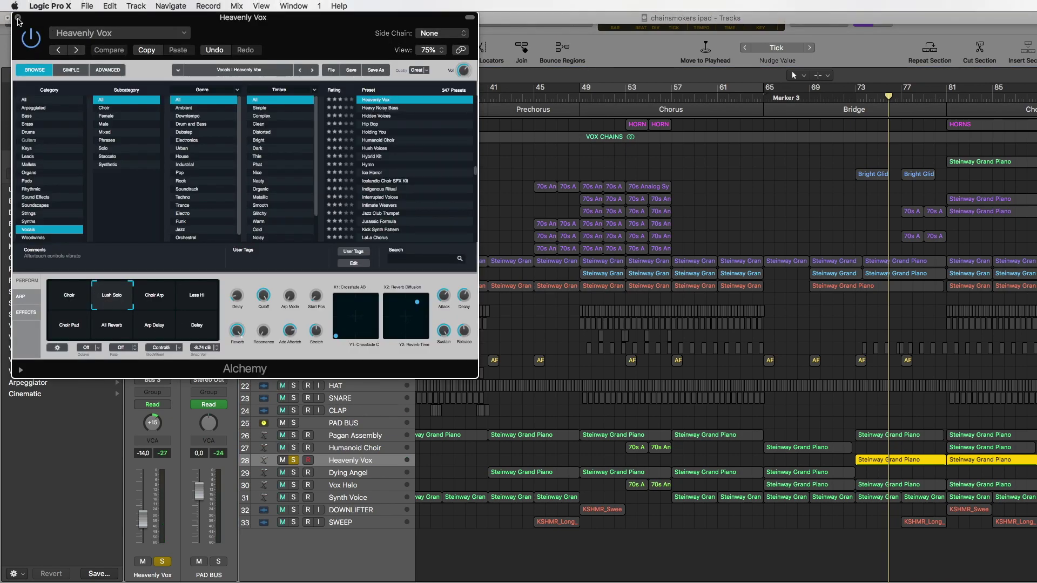
left_click(19, 20)
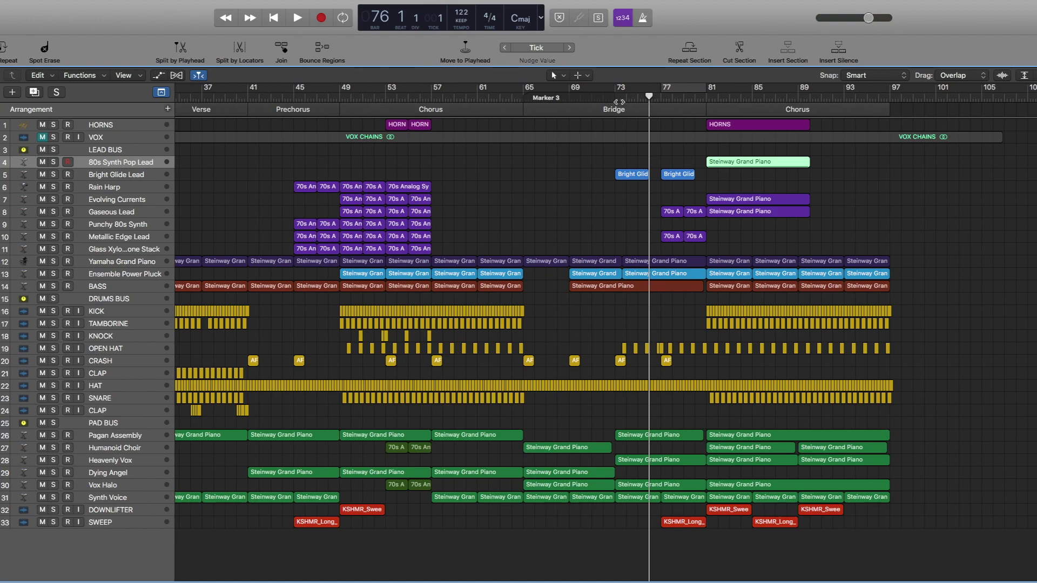
left_click(615, 99)
left_click_drag(615, 92, 710, 91)
Play the Bright Glide Lead bridge notes, check 80s Synth Pop Lead's Alchemy, and return to bar 77
key("p")
key("space")
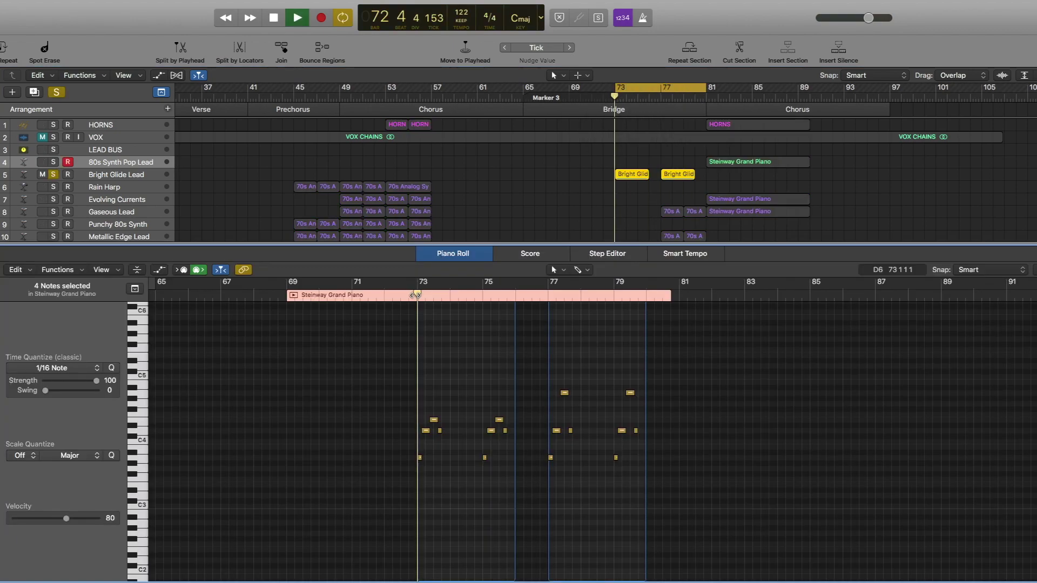
left_click(711, 92)
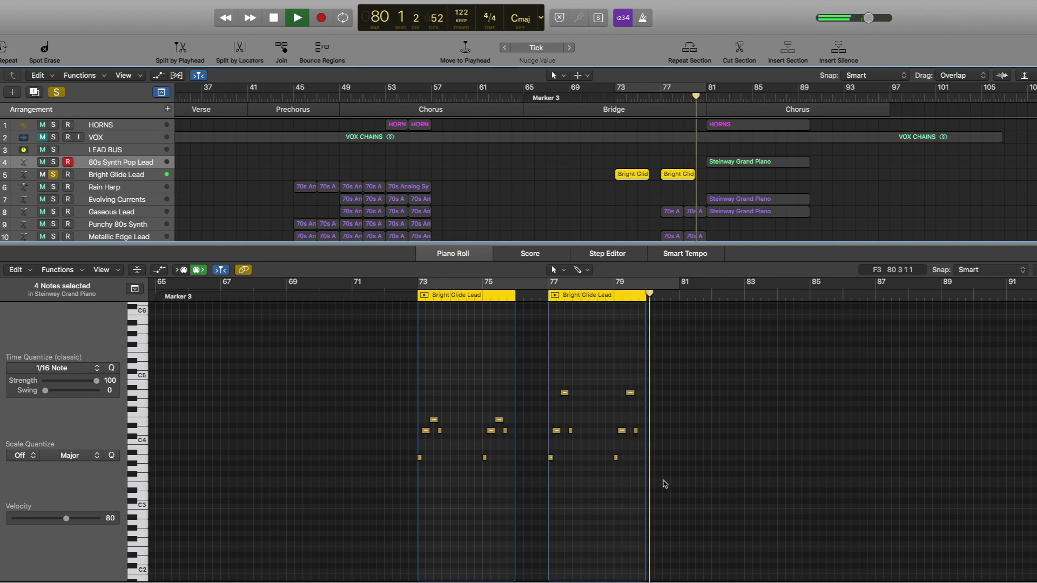
key("space")
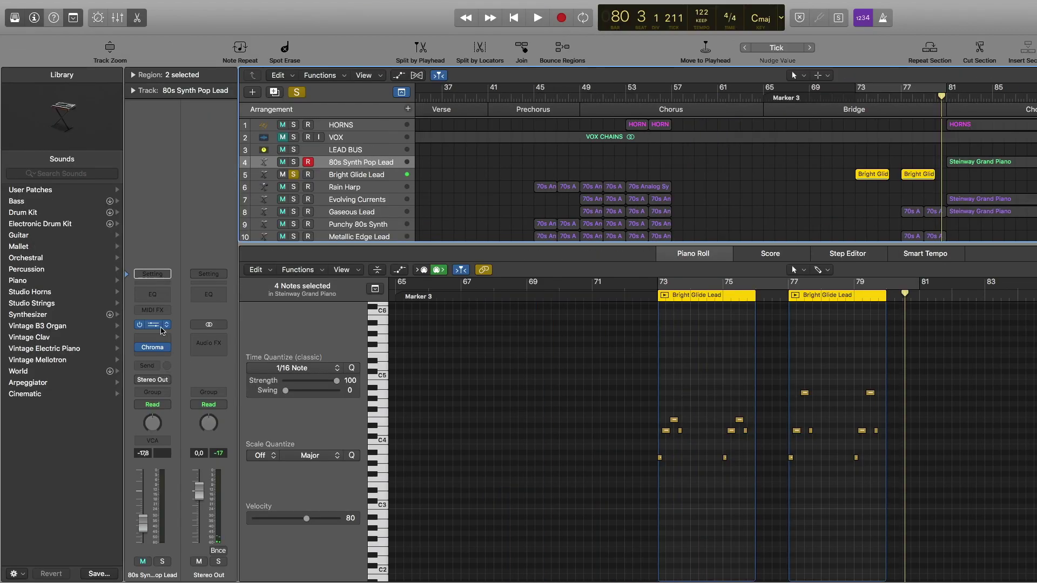
left_click(154, 327)
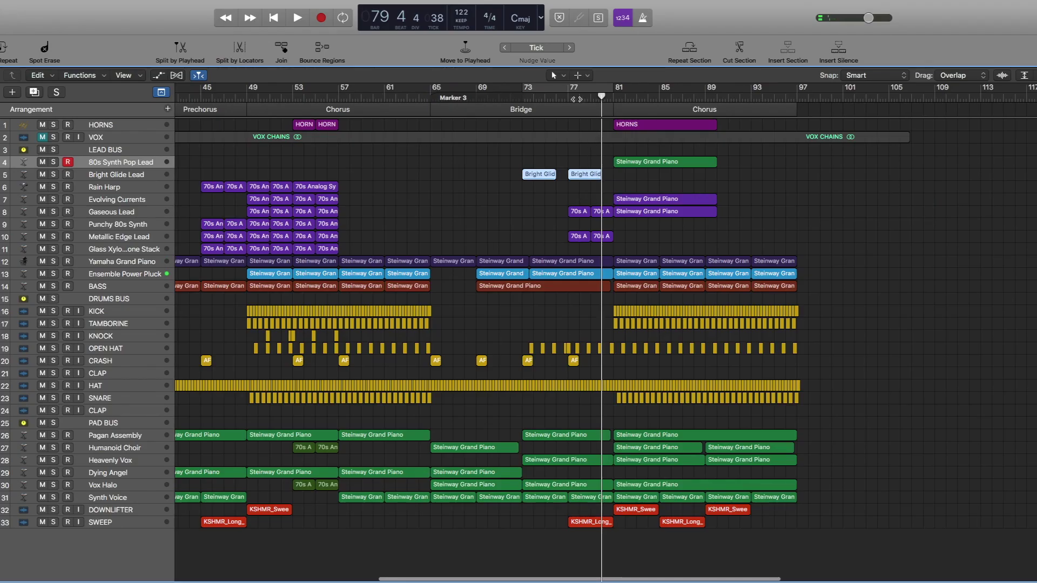
left_click(568, 98)
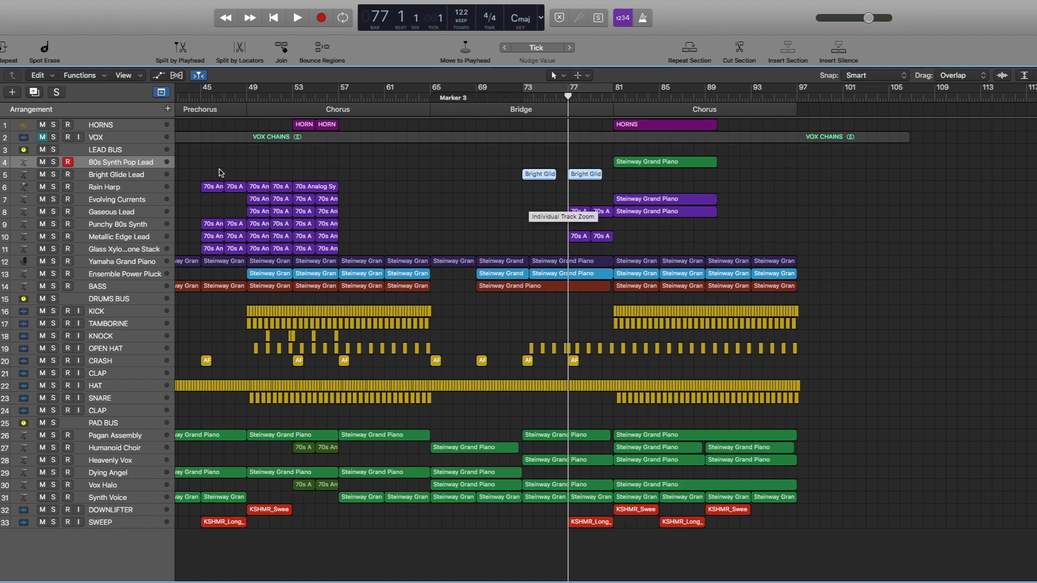
Show automation to inspect the LEAD BUS frequency curve, hide it, and play from bar 77
key("a")
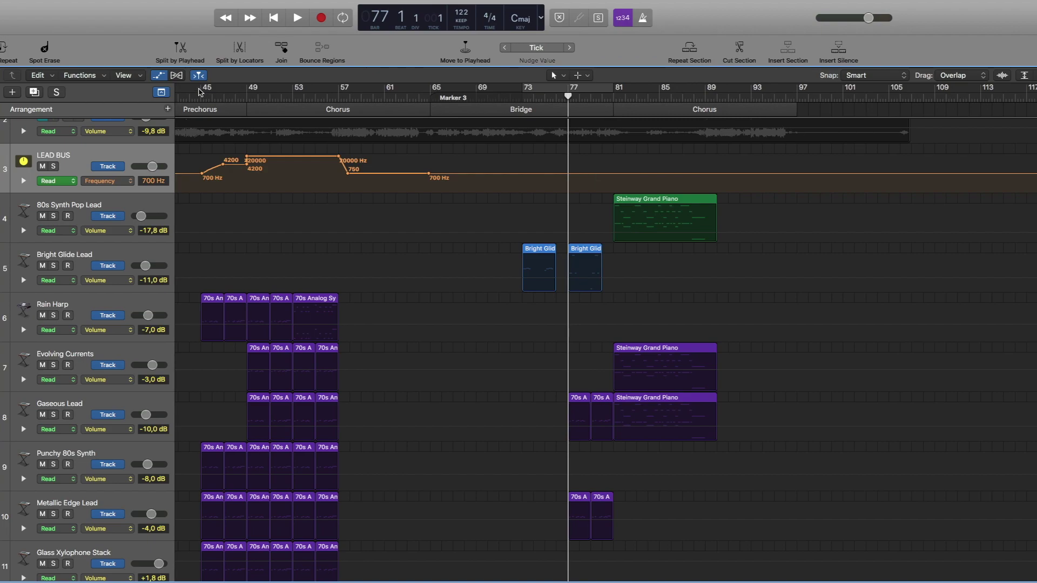
left_click(159, 75)
key("space")
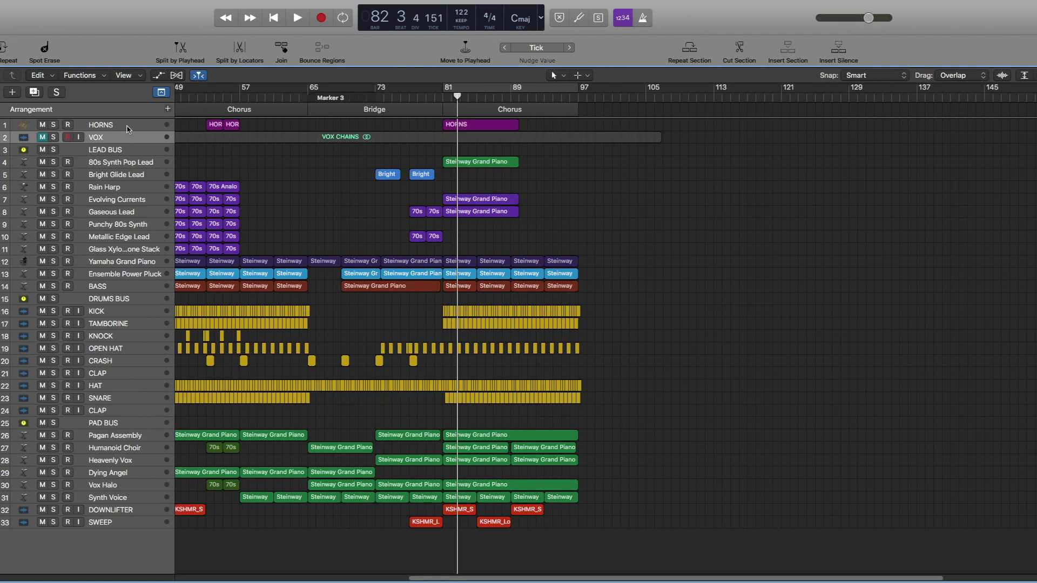
Solo HORNS and play its chorus notes in the Piano Roll
left_click(128, 126)
left_click(54, 124)
double_click(452, 124)
key("space")
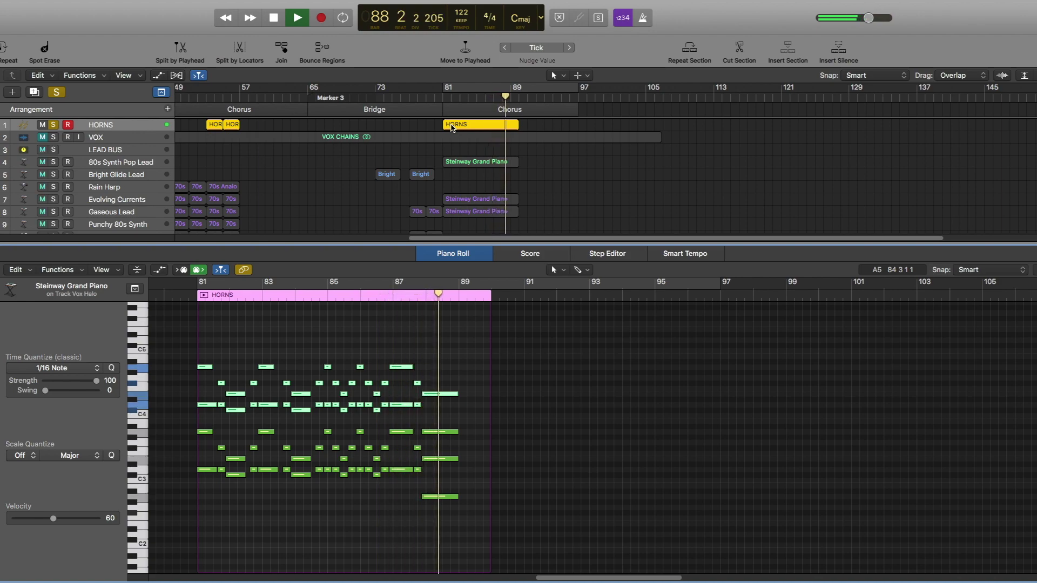
key("space")
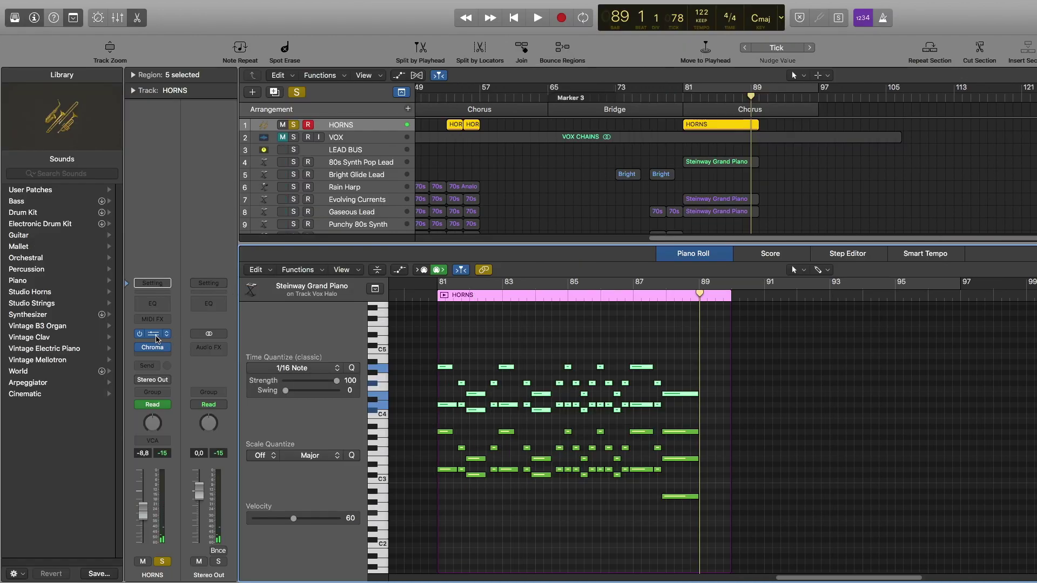
Inspect the Studio Horns Alto Sax 2 instrument, then open the HORNS ChromaVerb reverb
left_click(154, 333)
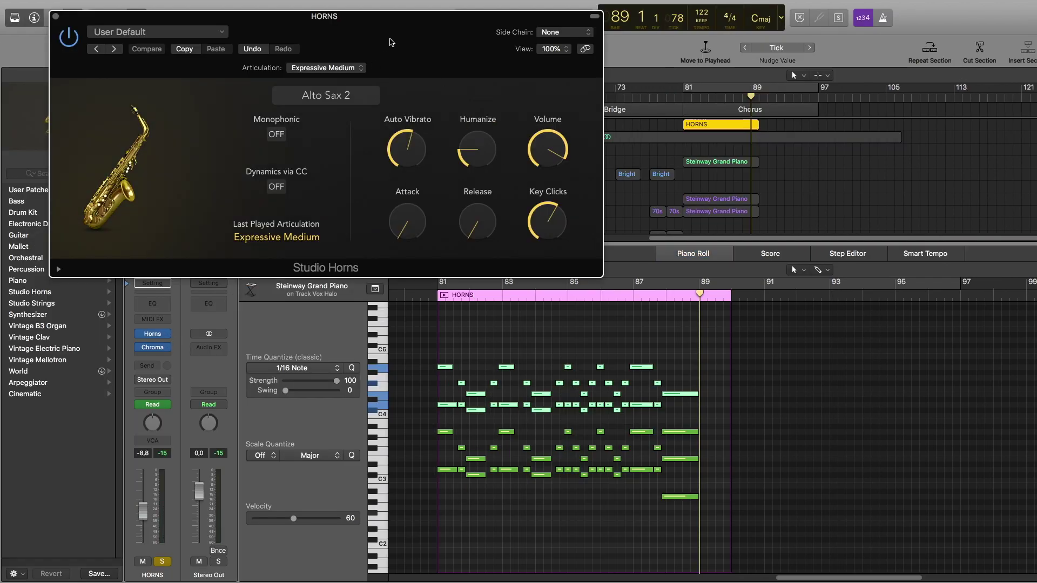
left_click(57, 18)
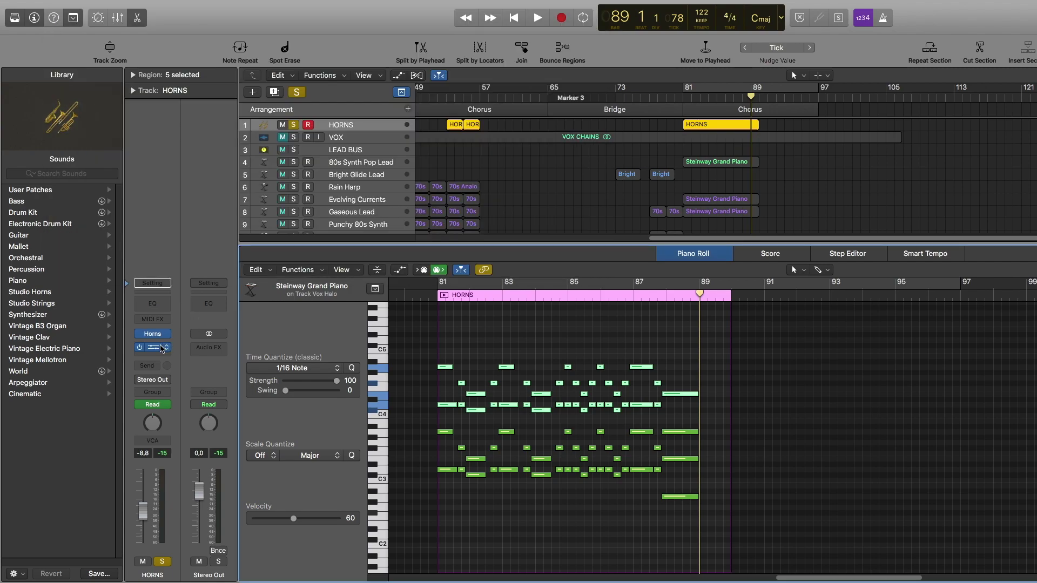
left_click(156, 348)
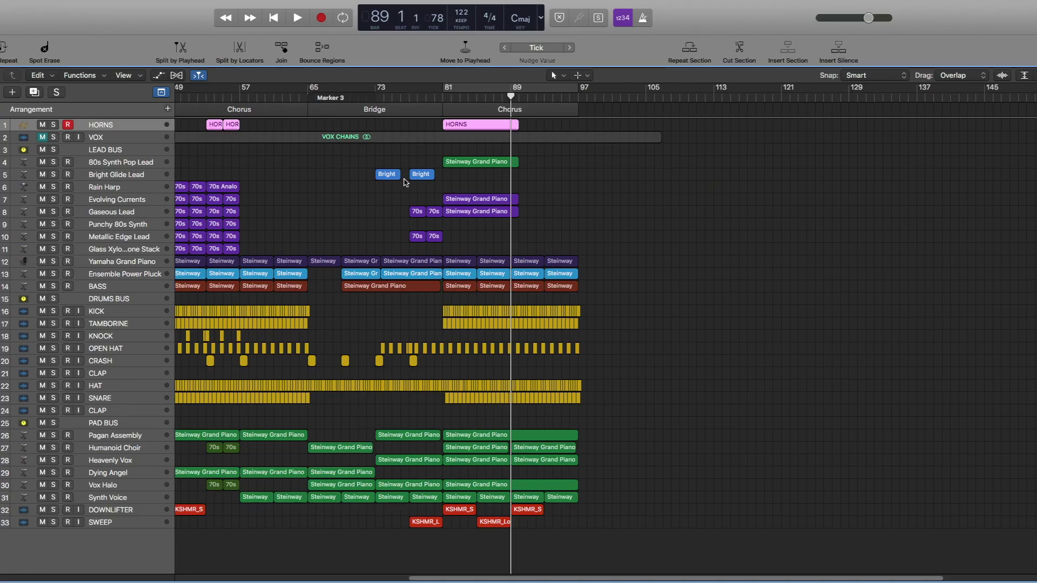
Solo 80s Synth Pop Lead and play its chorus region from bar 81, viewing its Alchemy sound
left_click(144, 166)
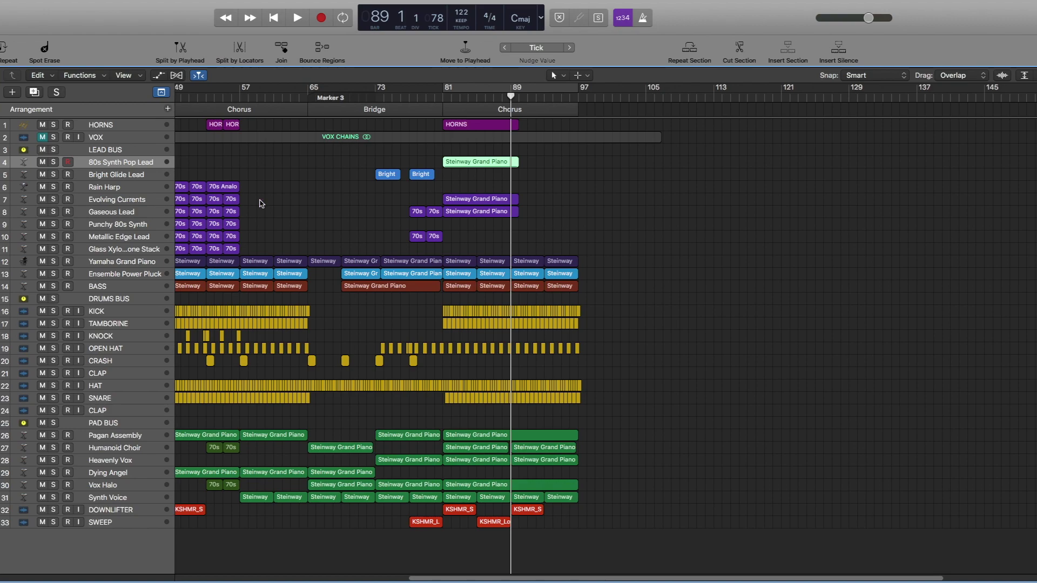
left_click(54, 162)
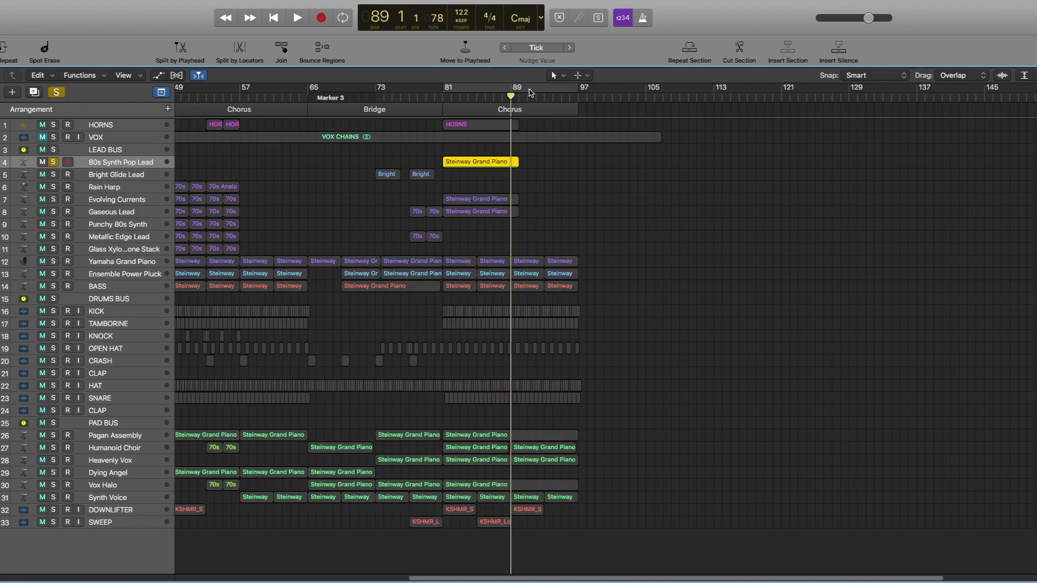
double_click(469, 162)
key("space")
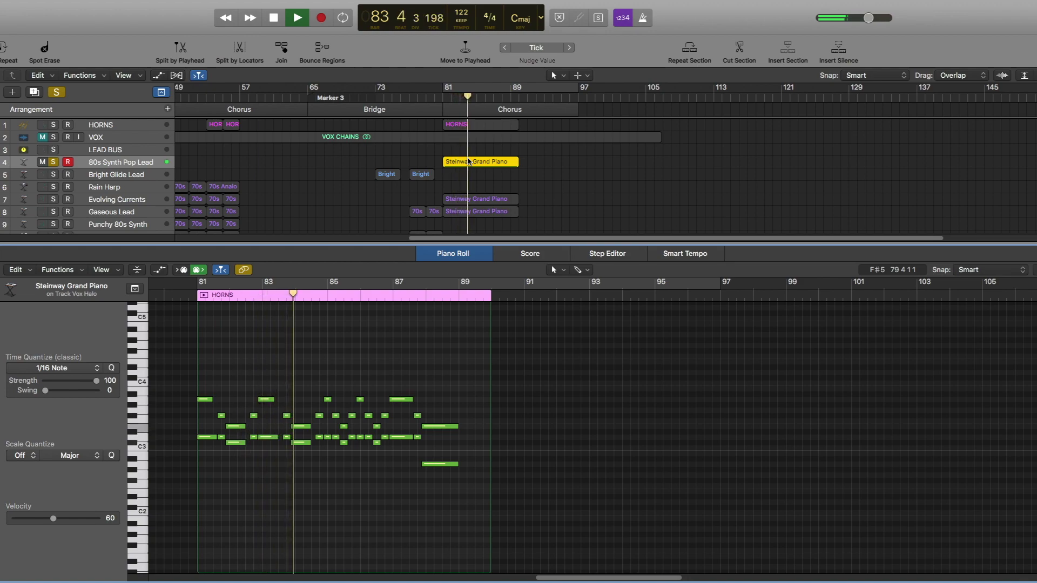
key("v")
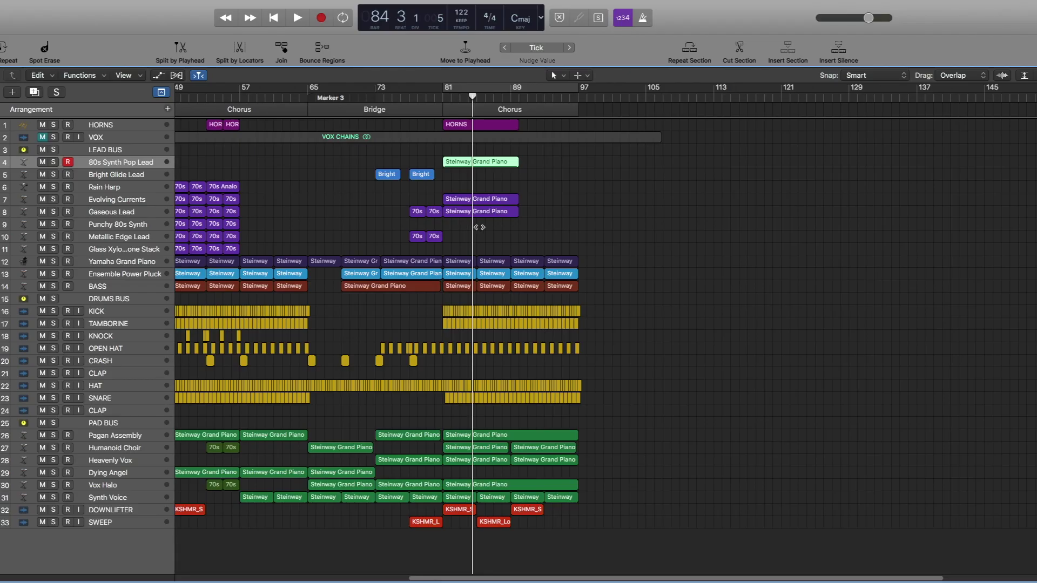
Select the Steinway Grand Piano regions on tracks 7–8 and play the chorus with DRUMS BUS soloed
left_click_drag(524, 203, 511, 216)
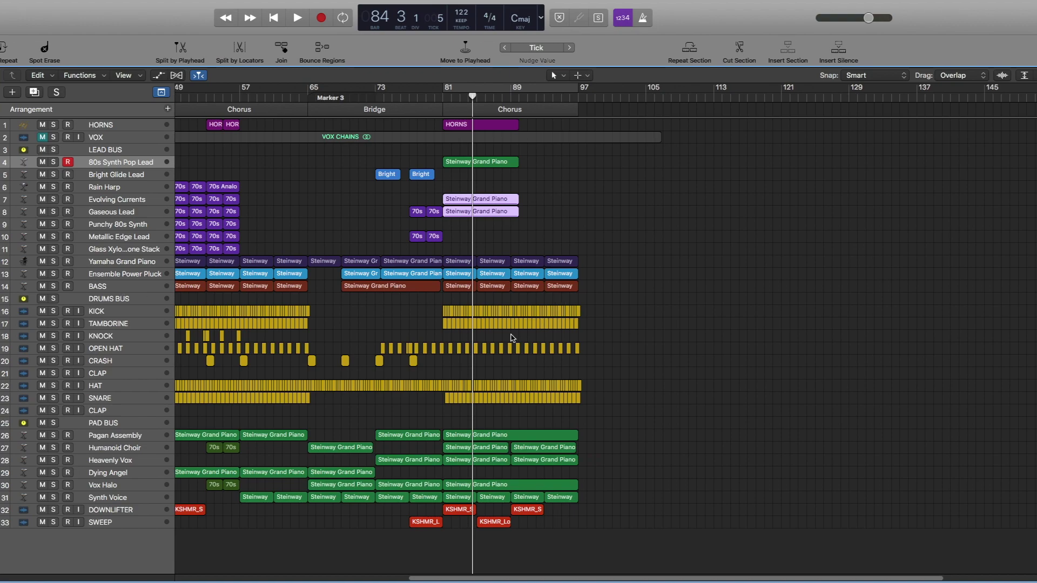
left_click(53, 300)
key("space")
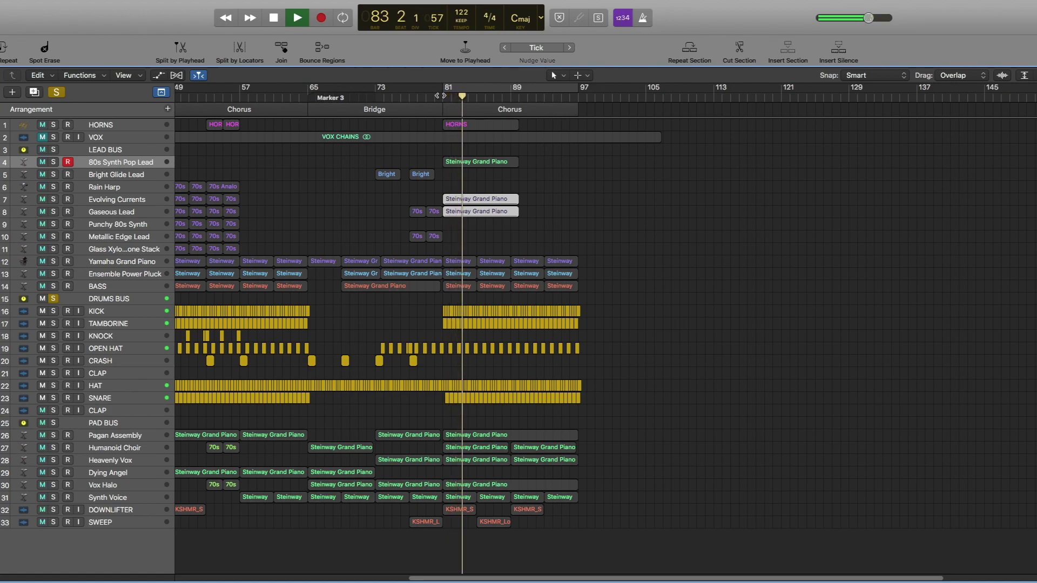
key("space")
Play the chorus with Synth Voice soloed, then unsolo it and deselect the piano regions
left_click(54, 497, "alt")
key("space")
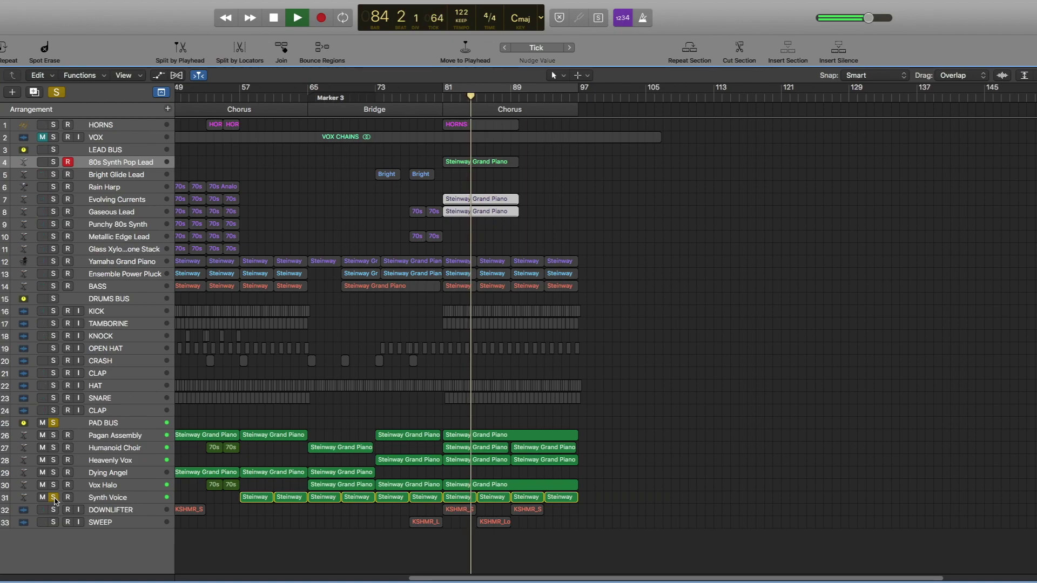
key("space")
left_click(53, 497)
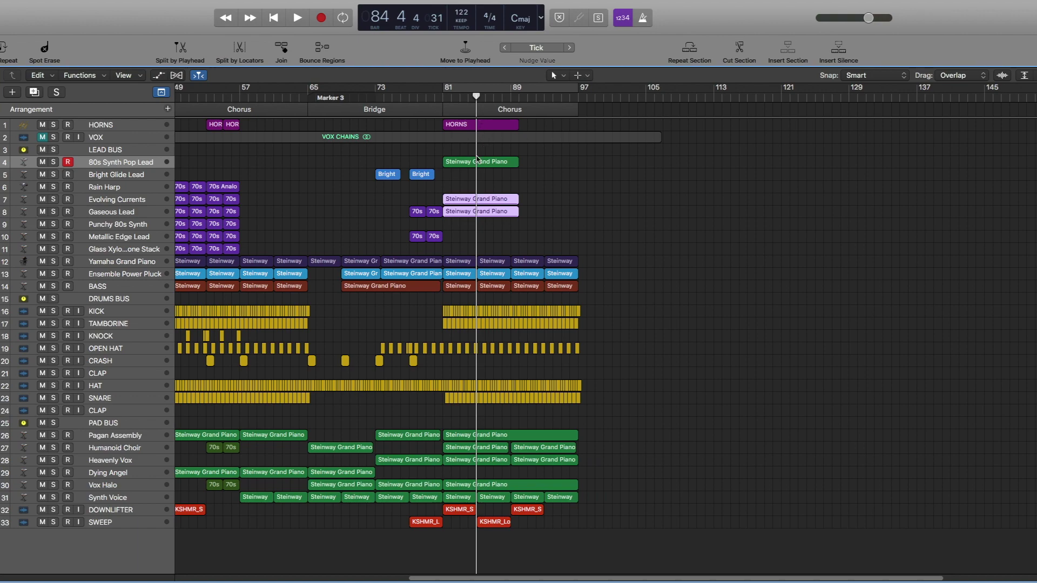
left_click(523, 186)
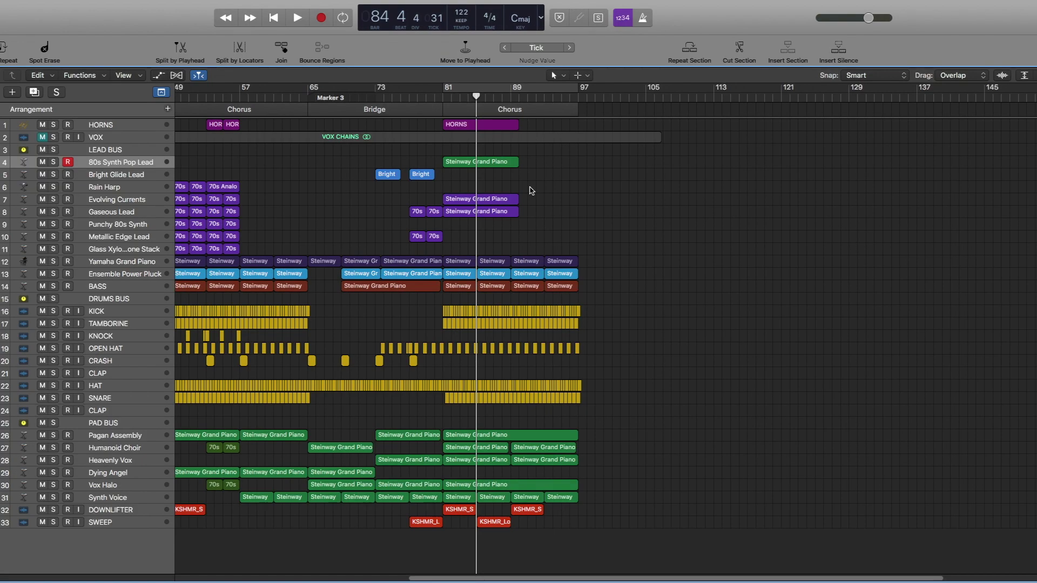
scroll(530, 190, "left", 3)
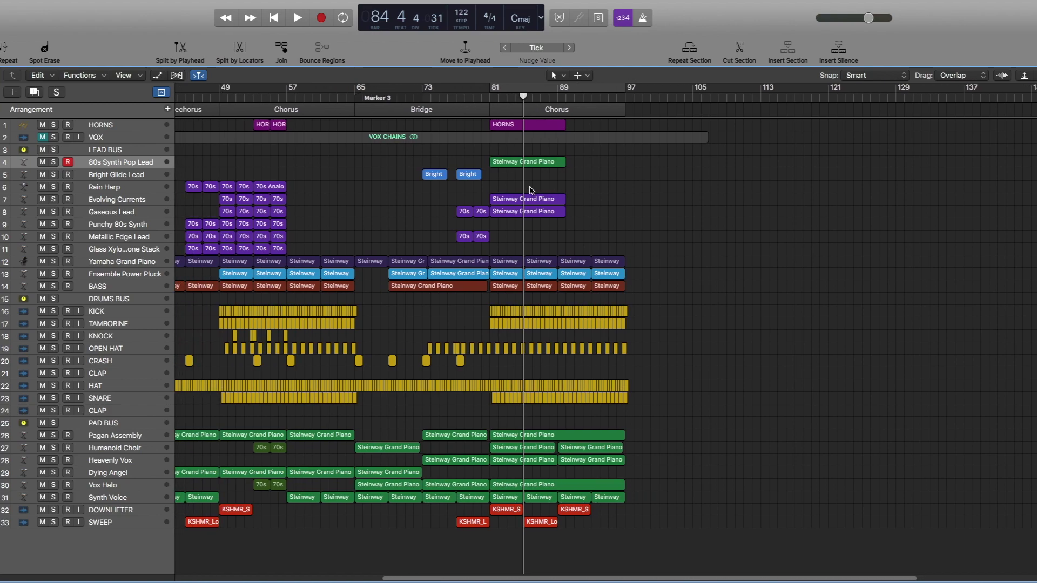
Scroll the tracks area left and down to bring the song from the Intro into view
scroll(432, 173, "left", 4)
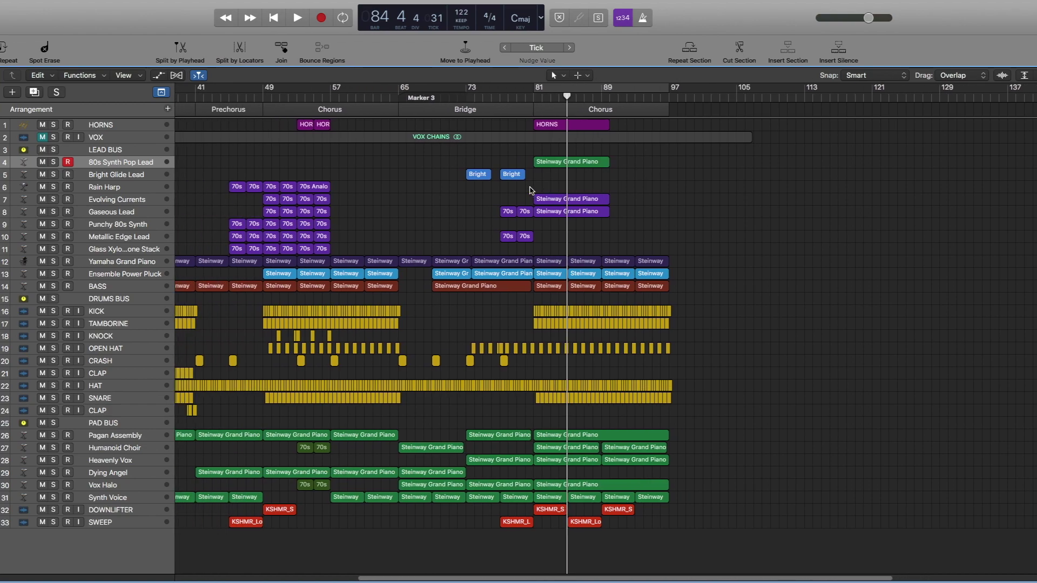
scroll(303, 169, "left", 8)
scroll(302, 169, "down", 3)
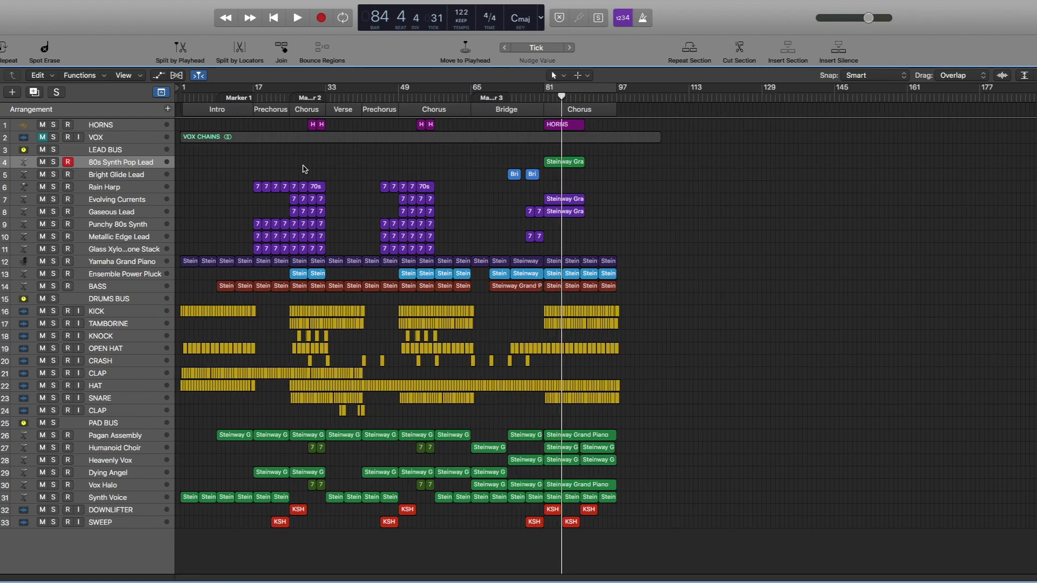